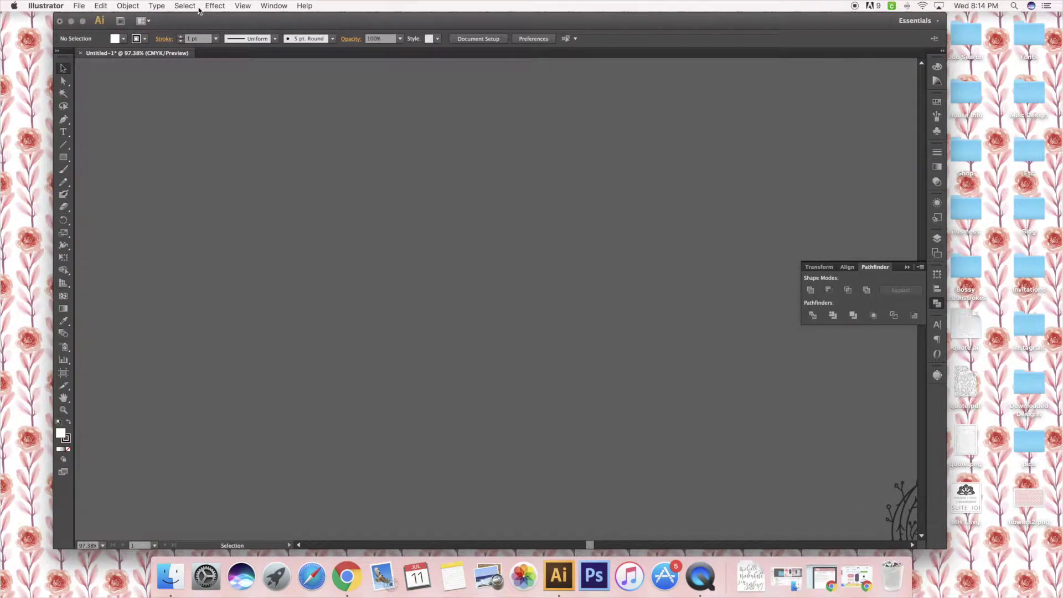
# Open Illustrator's File menu over the empty workspace.
pyautogui.click(207, 12)
pyautogui.click(214, 8)
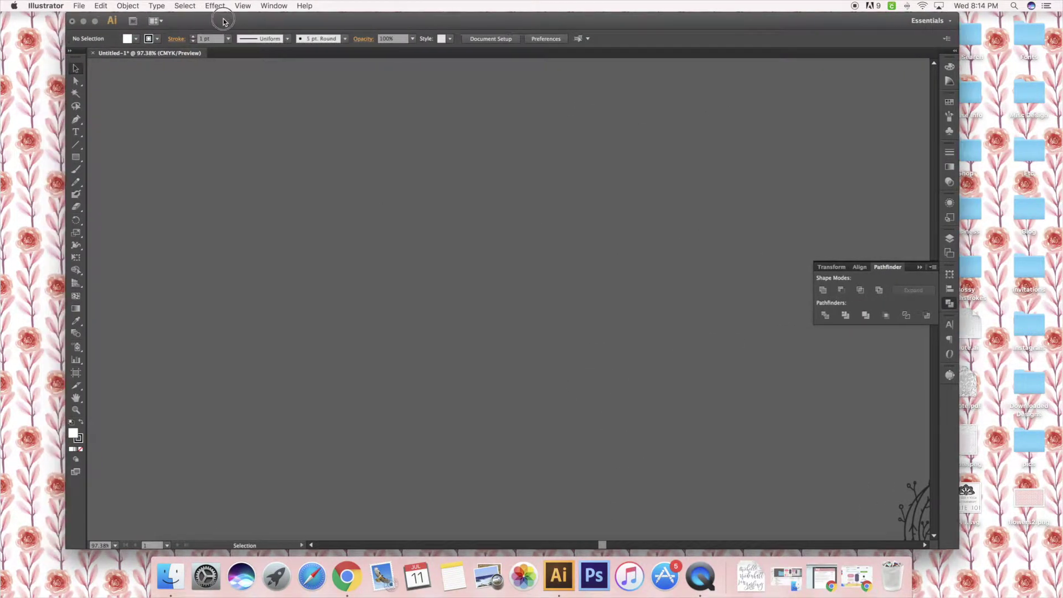
pyautogui.click(78, 5)
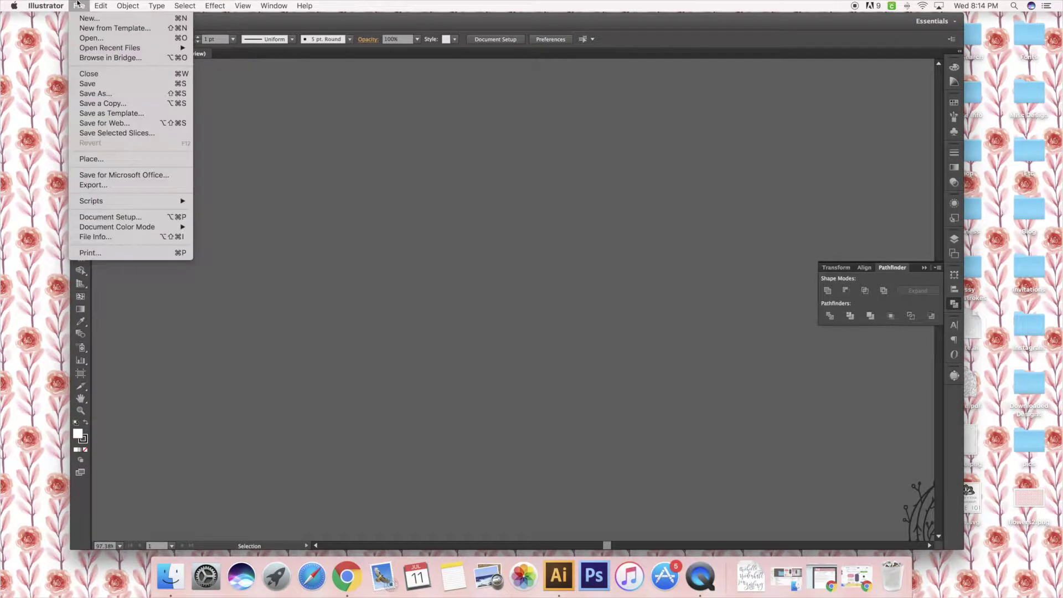
# Create a new 5 × 7 in CMYK document at 300 ppi with a 0.25 in bleed on all sides.
pyautogui.click(107, 21)
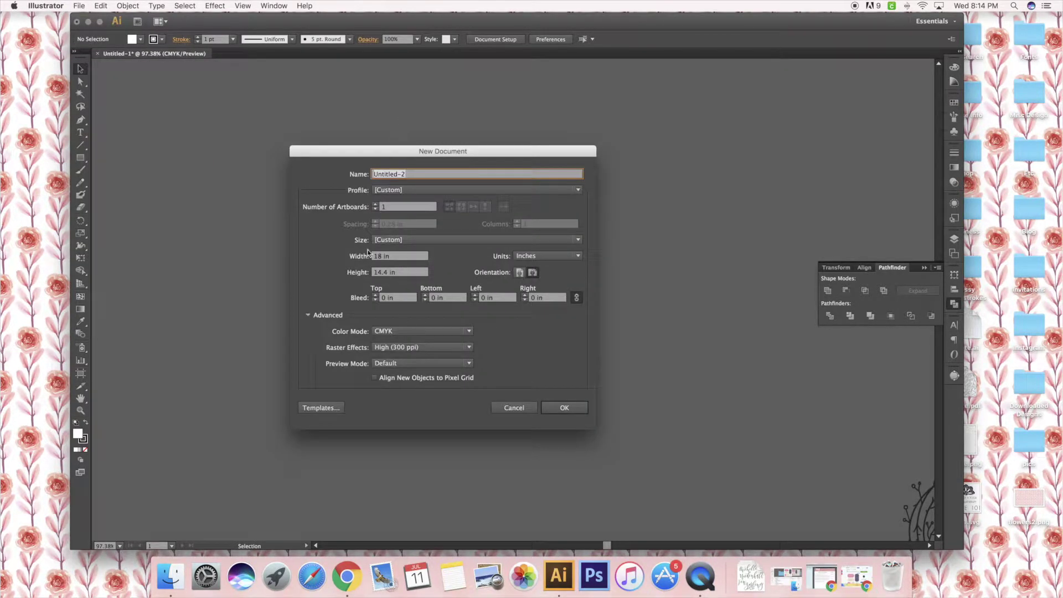
pyautogui.click(382, 256)
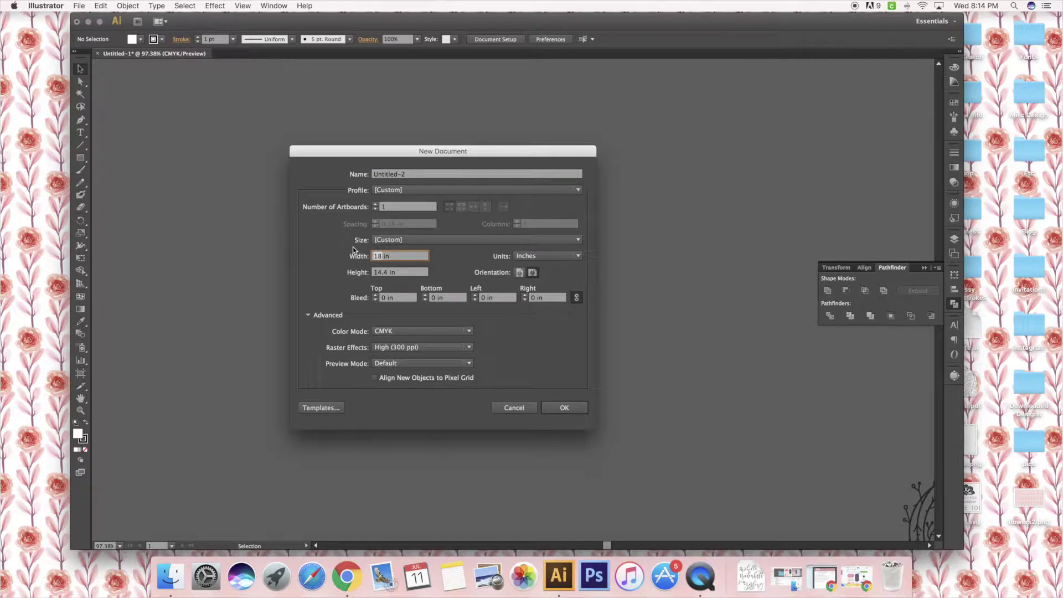
pyautogui.write('5')
pyautogui.press('Tab')
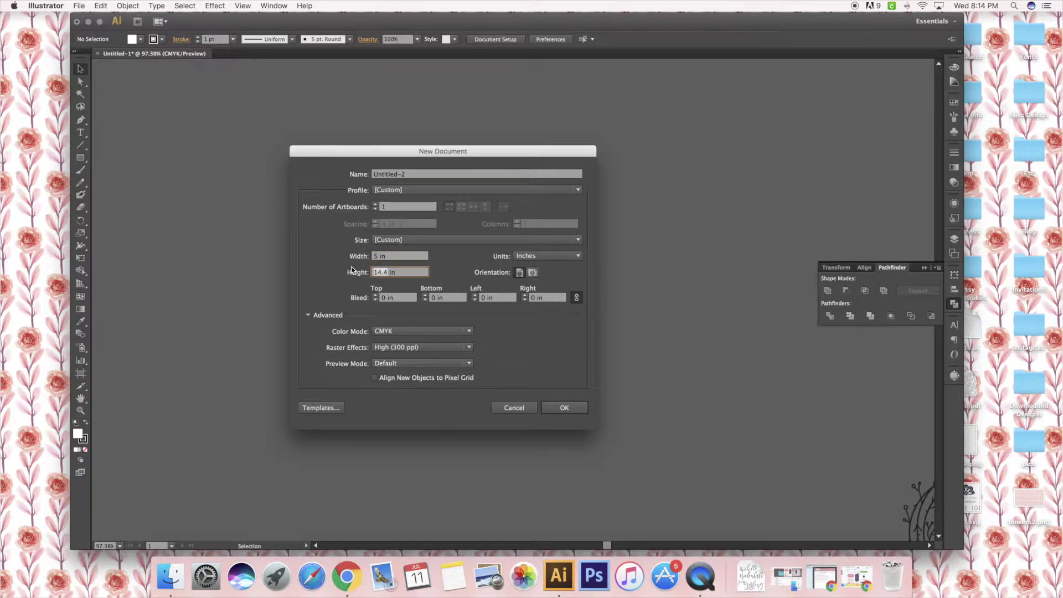
pyautogui.write('7')
pyautogui.click(375, 296)
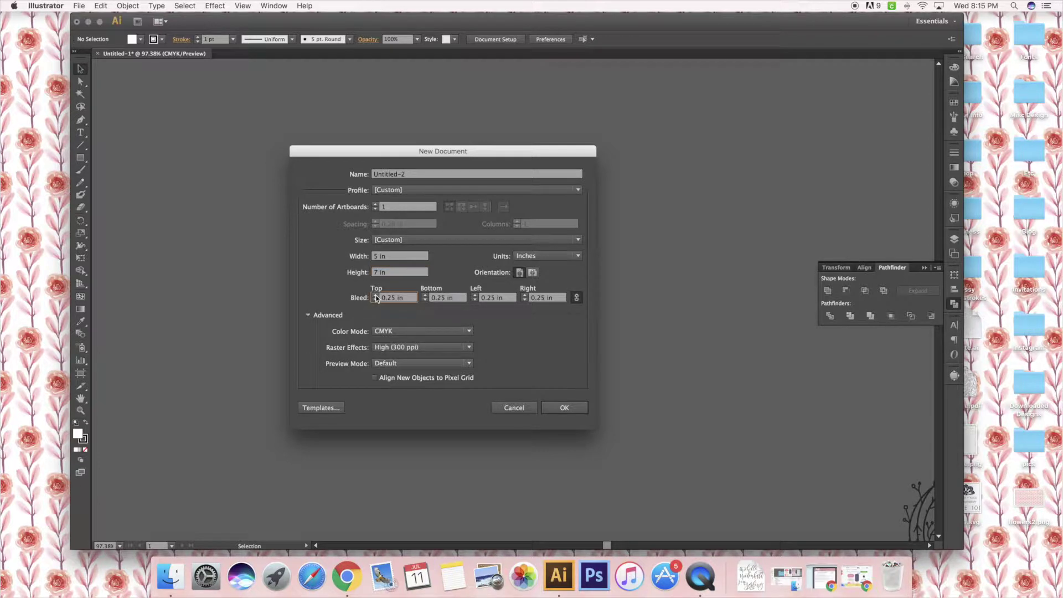
pyautogui.click(417, 332)
pyautogui.click(500, 333)
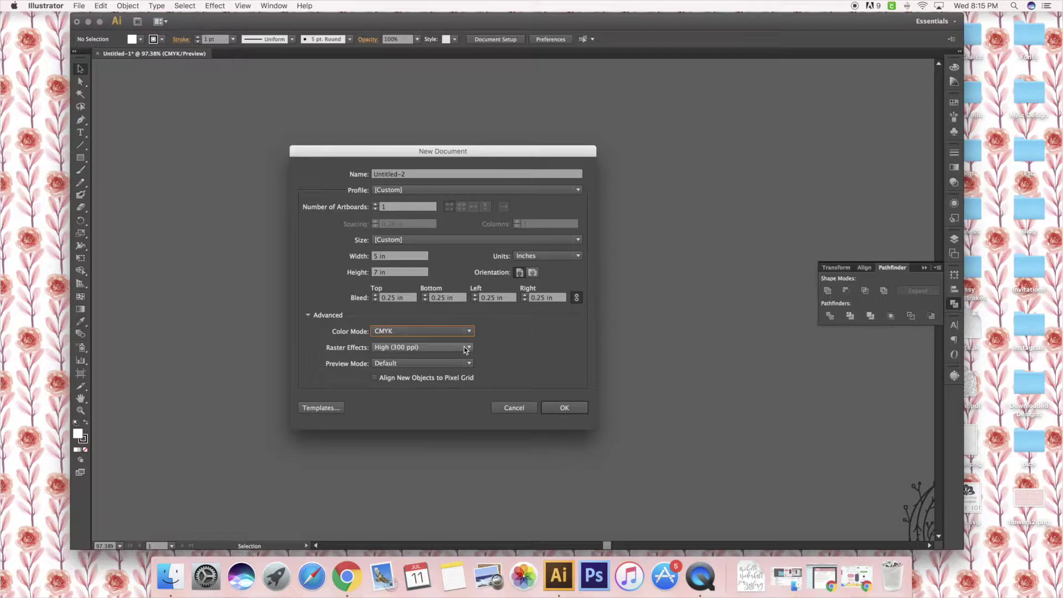
pyautogui.click(466, 348)
pyautogui.click(512, 350)
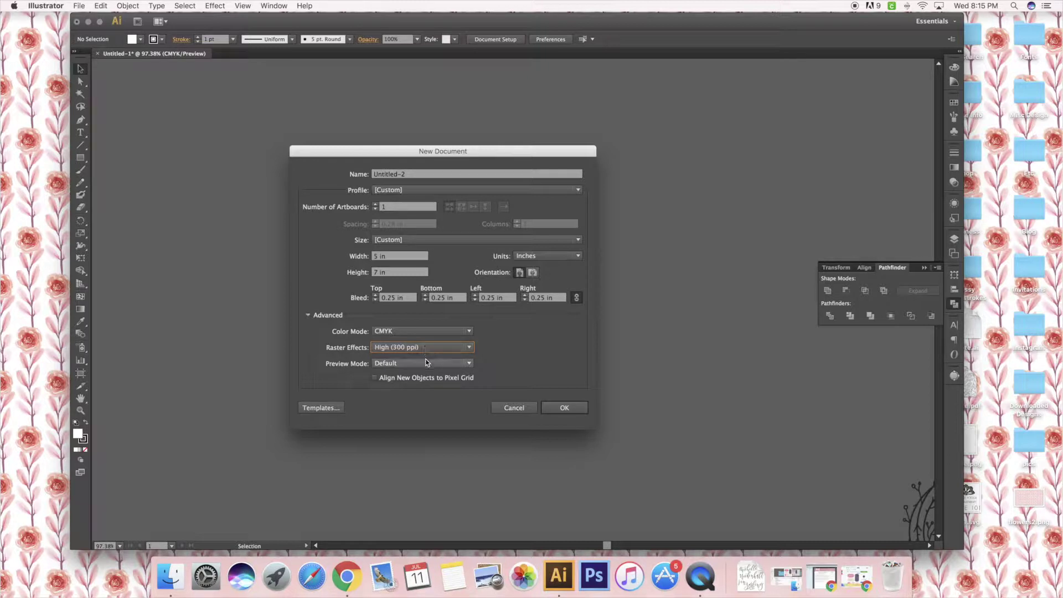
pyautogui.click(572, 410)
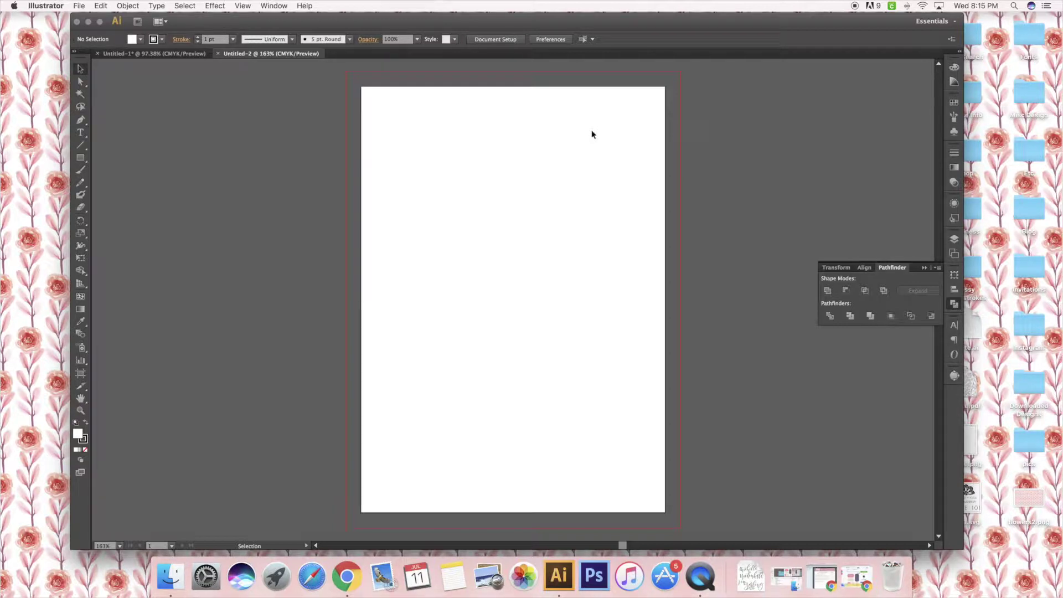
# Scroll around the blank 5 × 7 artboard and fan out the Downloads stack from the Dock.
pyautogui.scroll(2, 603, 523)
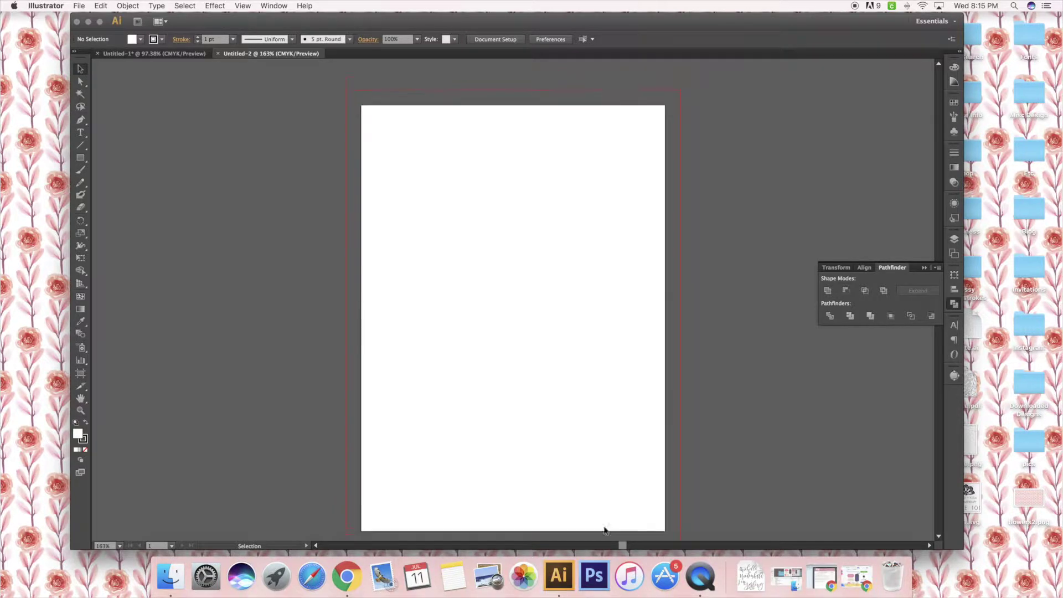
pyautogui.scroll(-2, 599, 372)
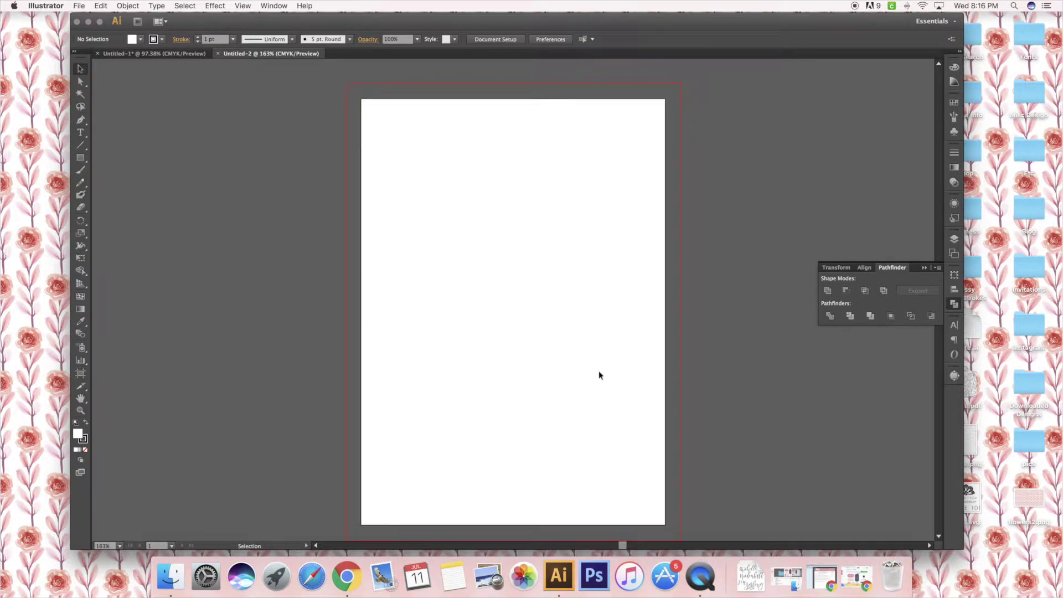
pyautogui.scroll(-1, 599, 375)
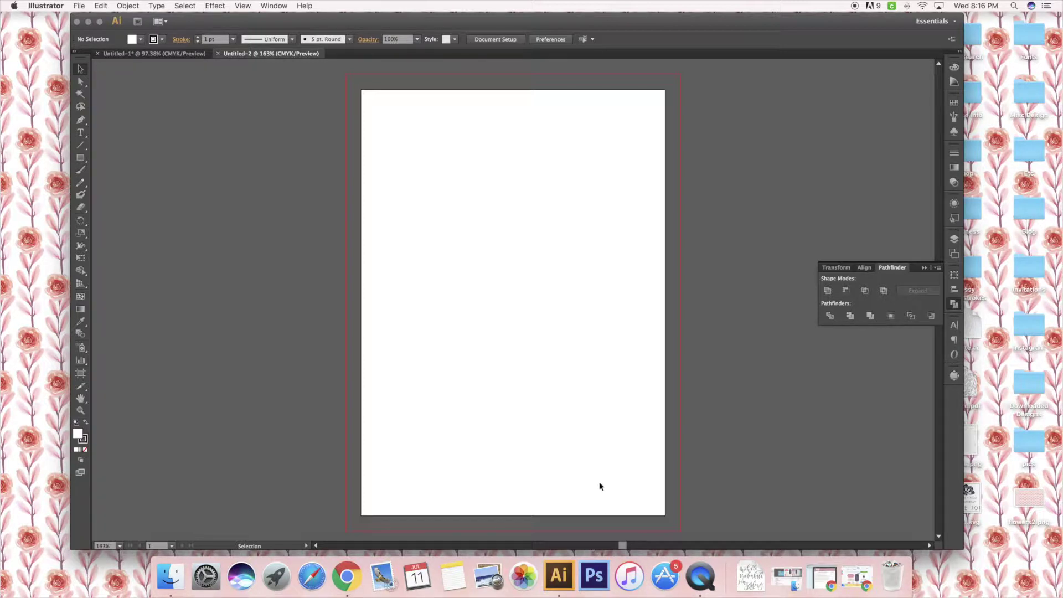
pyautogui.click(750, 579)
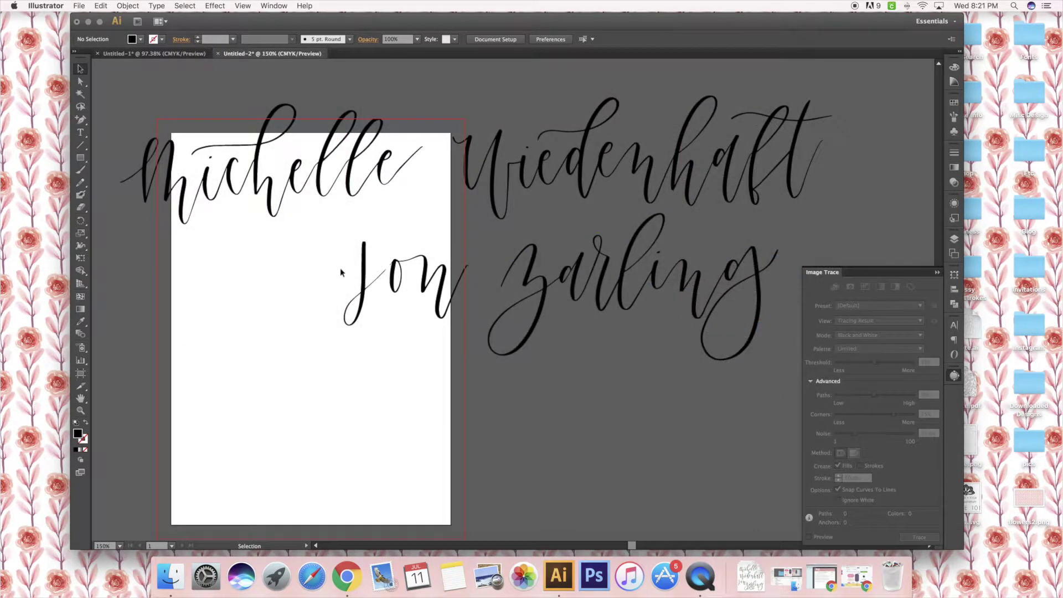
# Marquee-select the two stray traced fragments beneath the script names and delete them.
pyautogui.hscroll(-5, 271, 103)
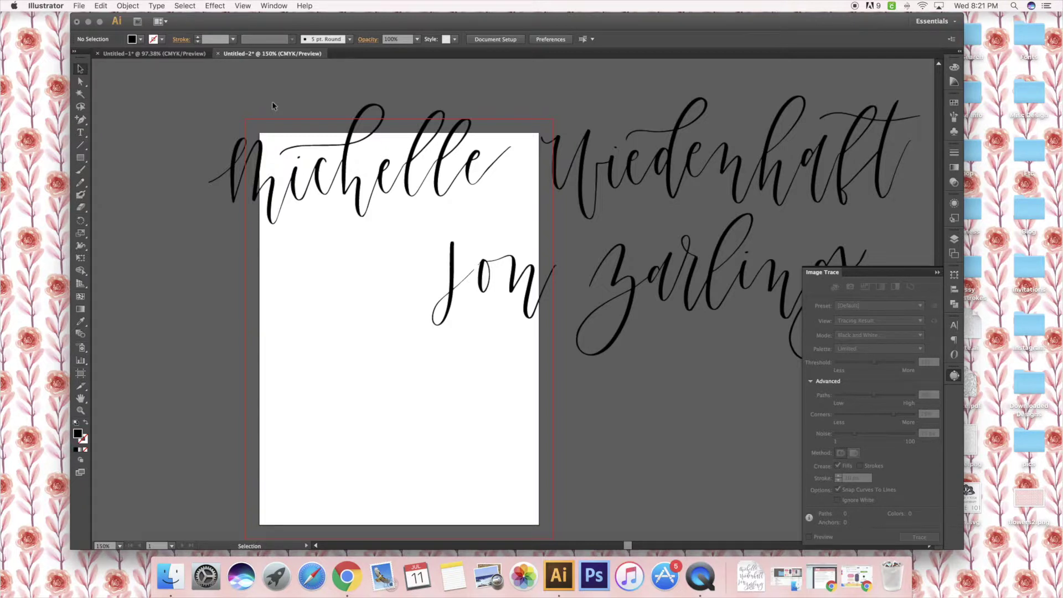
pyautogui.click(413, 161)
pyautogui.click(313, 68)
pyautogui.moveTo(415, 405)
pyautogui.mouseDown()
pyautogui.moveTo(524, 441)
pyautogui.moveTo(606, 495)
pyautogui.mouseUp()
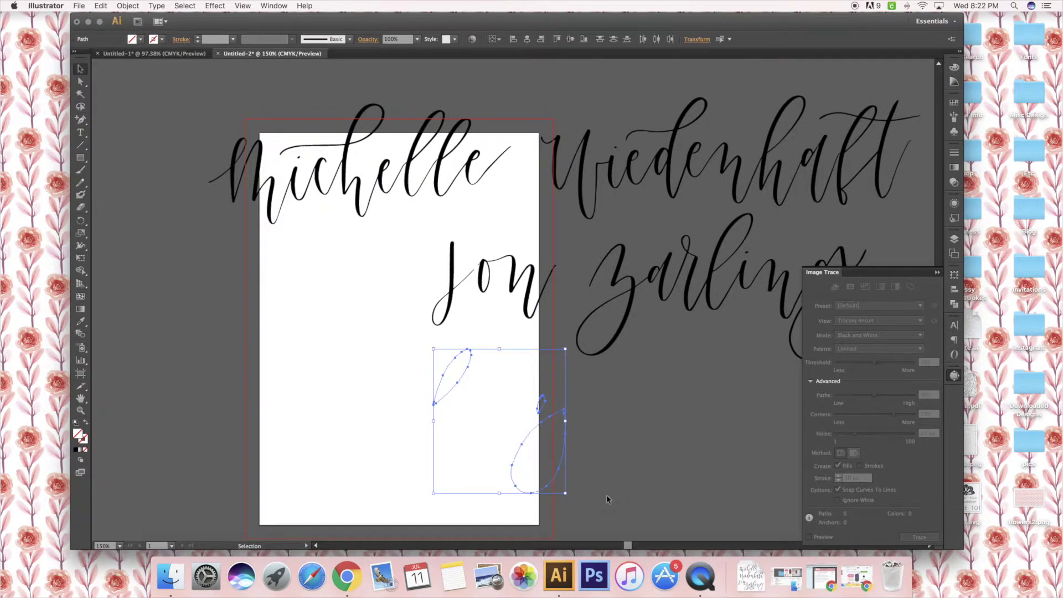
pyautogui.press('Delete')
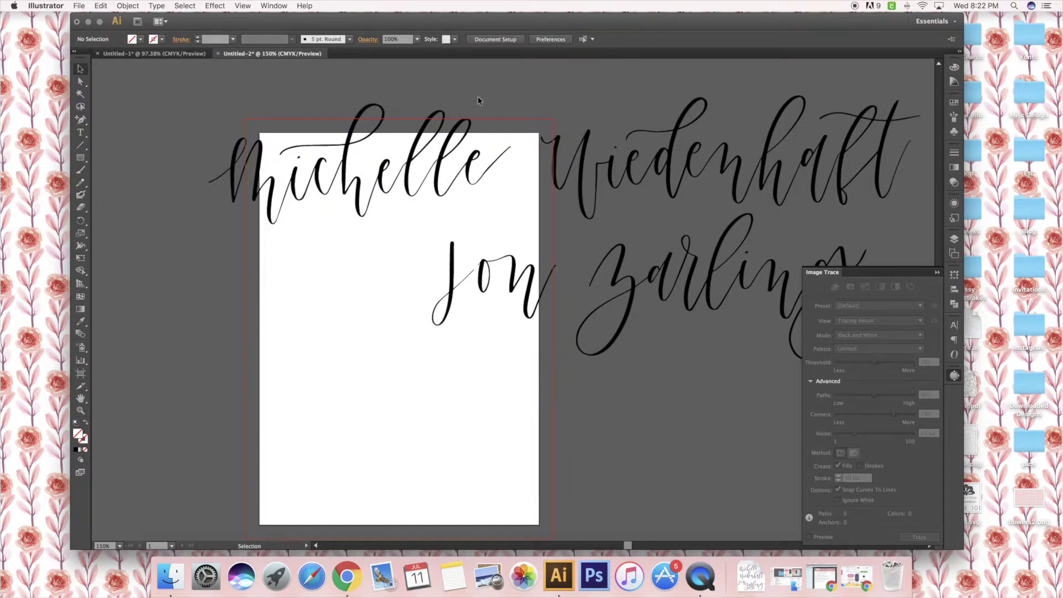
# Bring Chrome back and go to the Freepik home page.
pyautogui.click(857, 574)
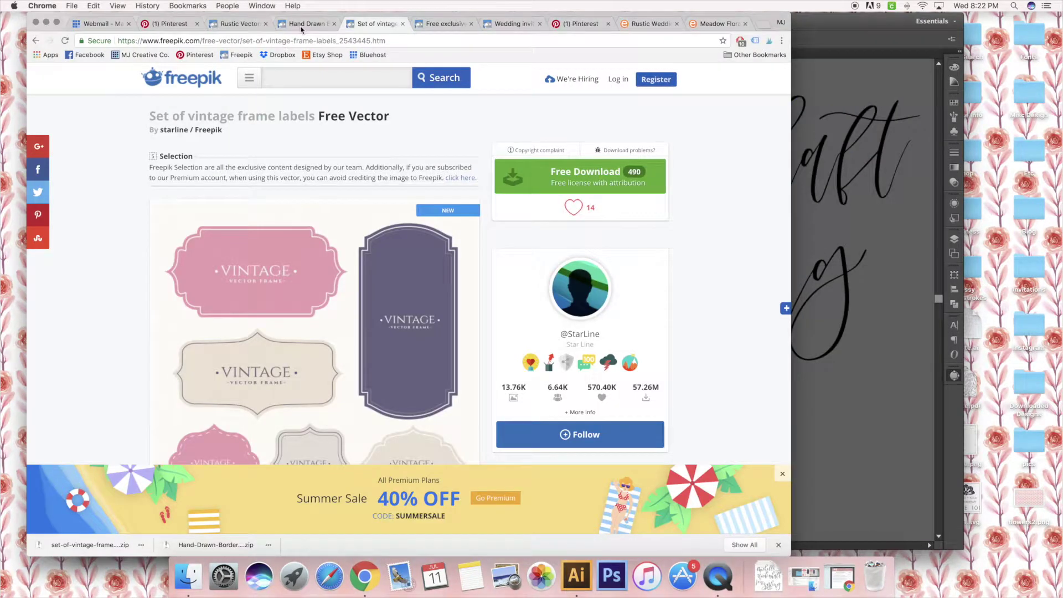
pyautogui.click(232, 24)
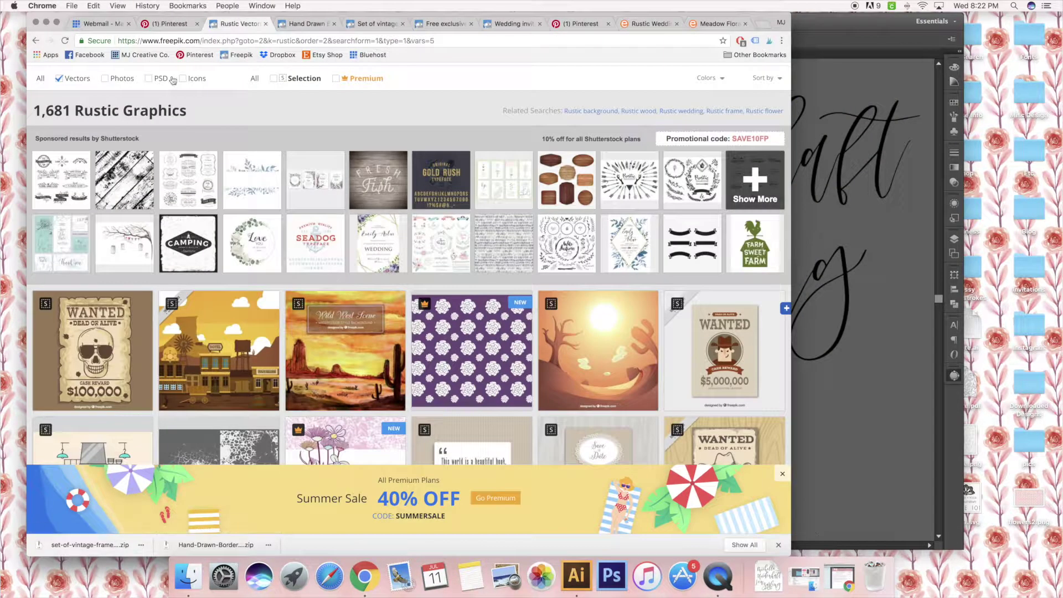
pyautogui.scroll(1, 71, 89)
pyautogui.scroll(1, 71, 90)
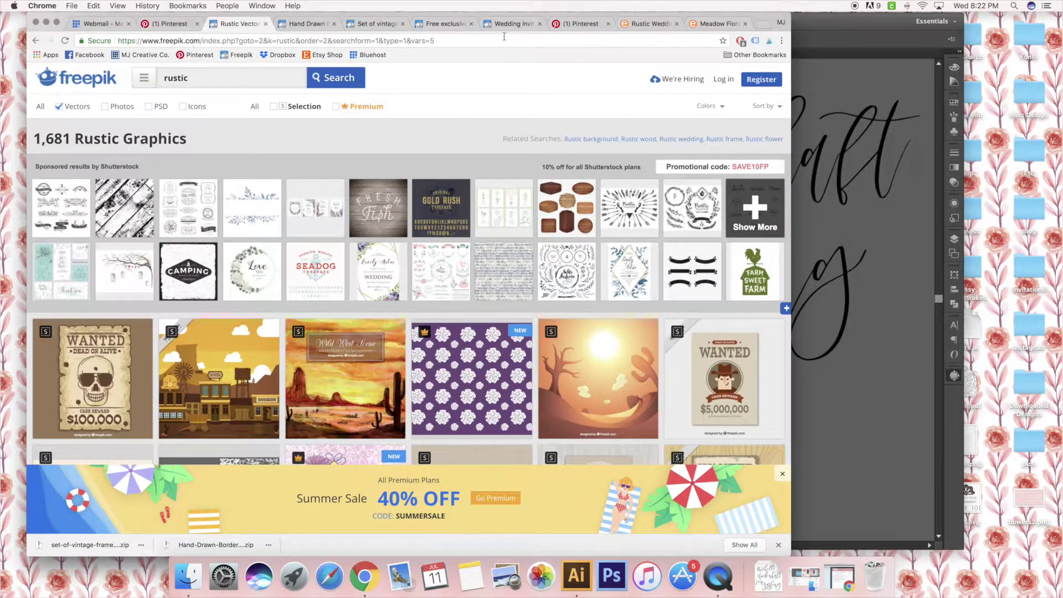
pyautogui.click(81, 84)
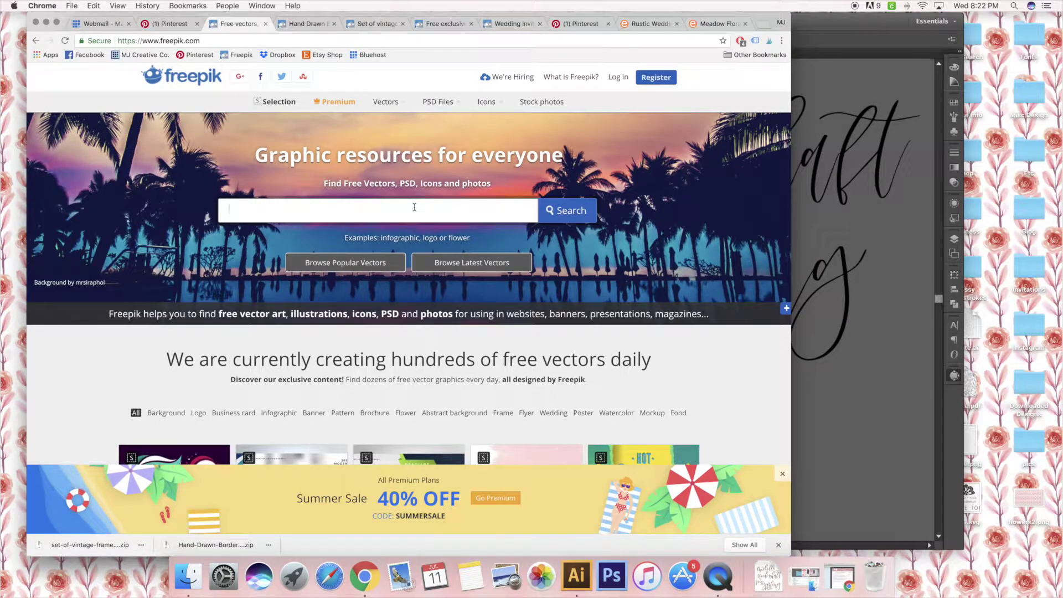
# Search Freepik for flowers and scroll through the results.
pyautogui.write('flowers')
pyautogui.press('Return')
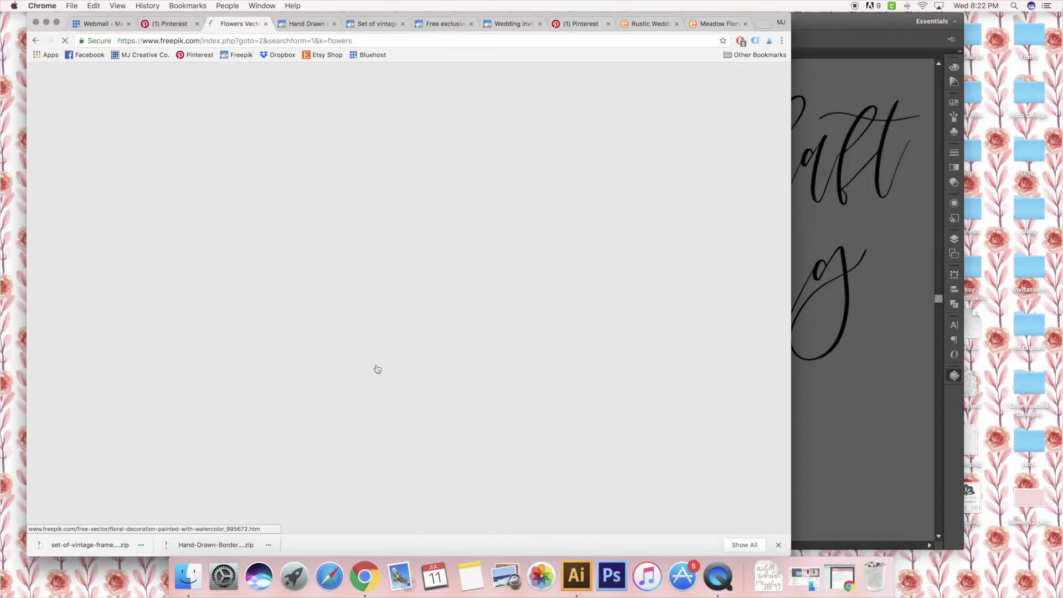
pyautogui.scroll(-5, 377, 368)
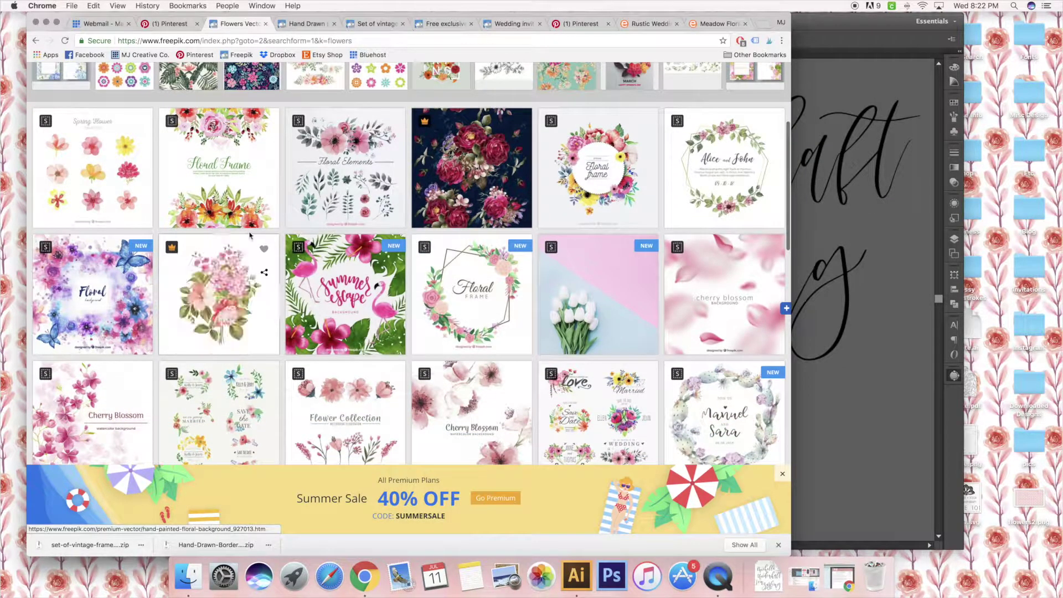
pyautogui.scroll(-2, 250, 235)
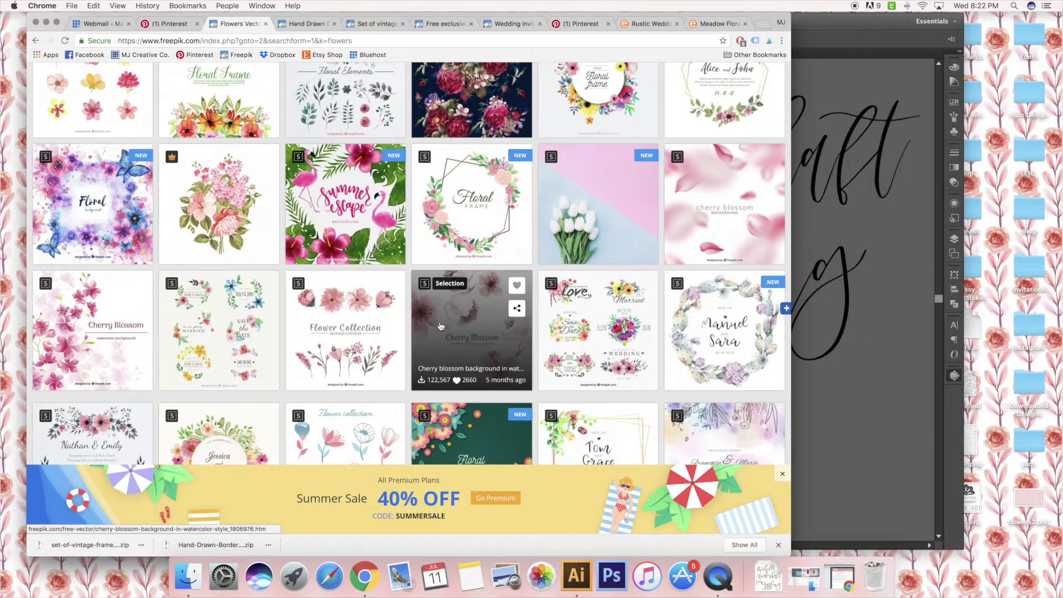
pyautogui.scroll(-3, 441, 326)
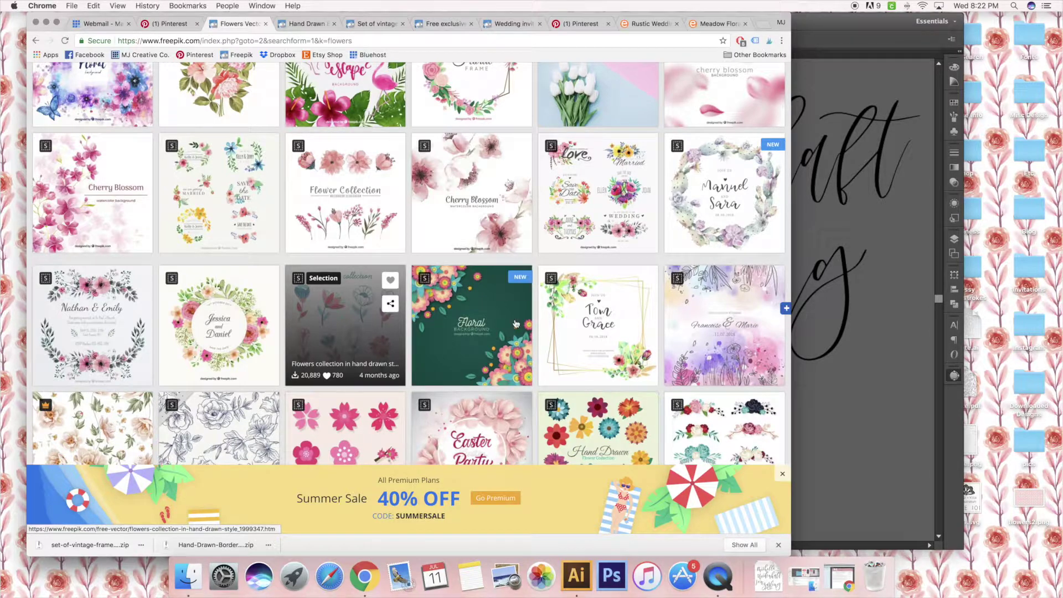
pyautogui.moveTo(391, 305)
pyautogui.scroll(-1, 391, 309)
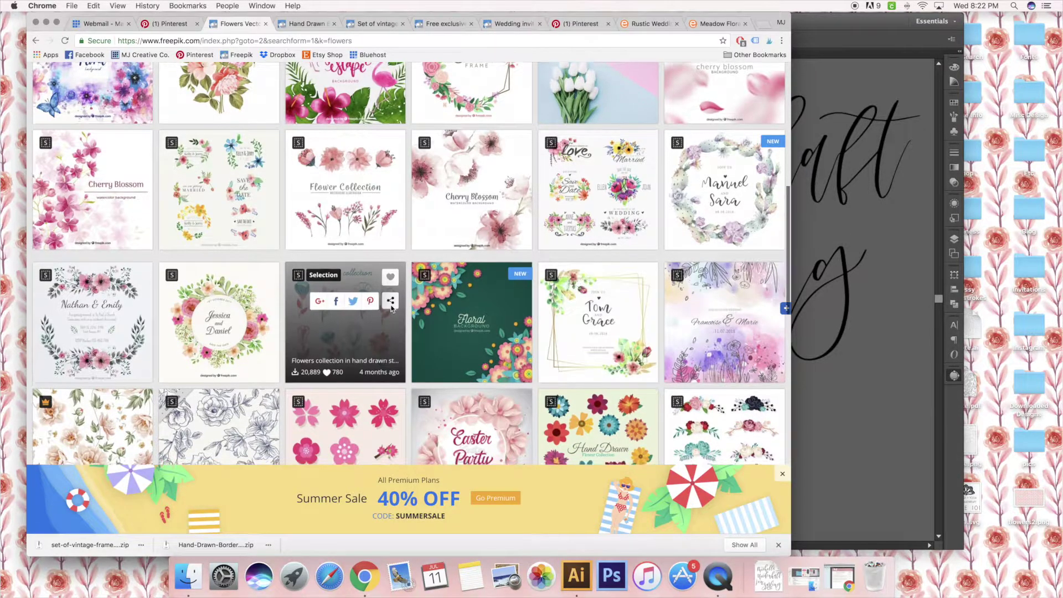
pyautogui.scroll(-5, 391, 309)
pyautogui.scroll(-1, 392, 308)
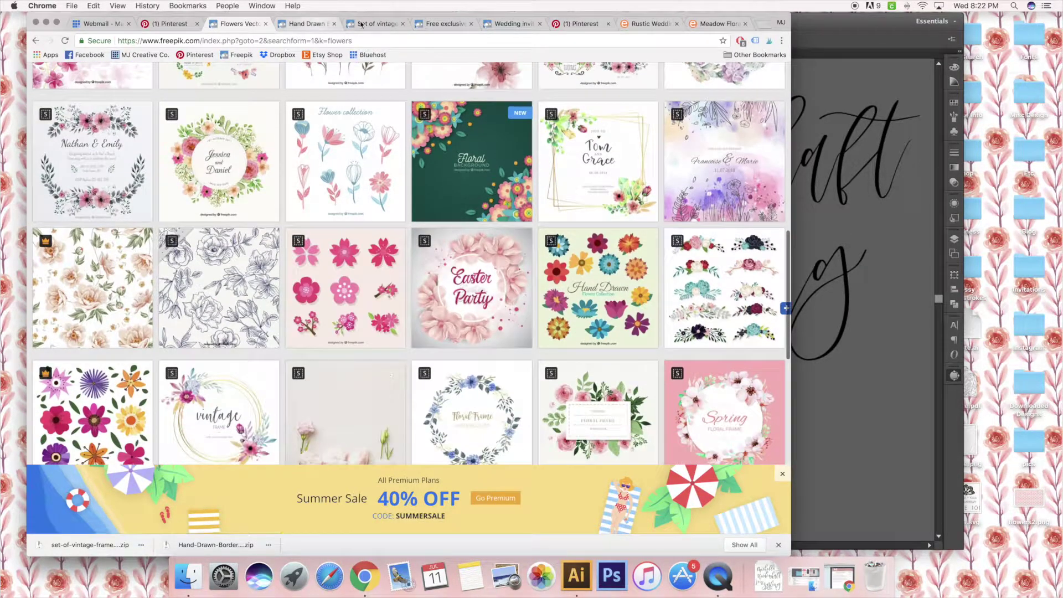
# Switch to the Wedding invitation card design free vector page and look it over.
pyautogui.hotkey('ctrl', 'Tab')
pyautogui.hotkey('ctrl', 'Tab')
pyautogui.hotkey('ctrl', 'Tab')
pyautogui.hotkey('ctrl', 'Tab')
pyautogui.scroll(-1, 360, 280)
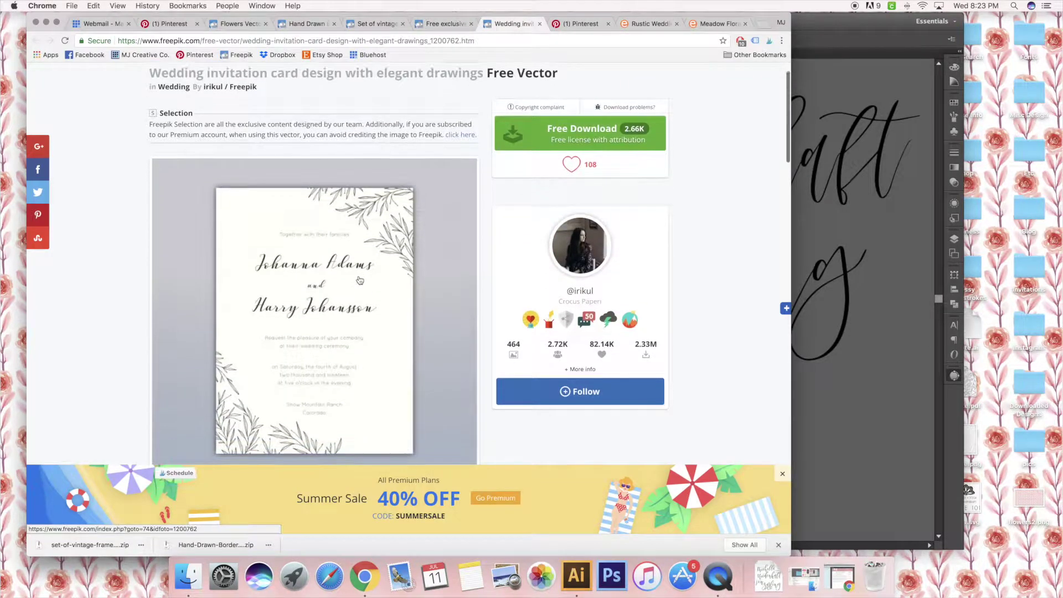
pyautogui.scroll(-2, 359, 280)
pyautogui.scroll(1, 360, 280)
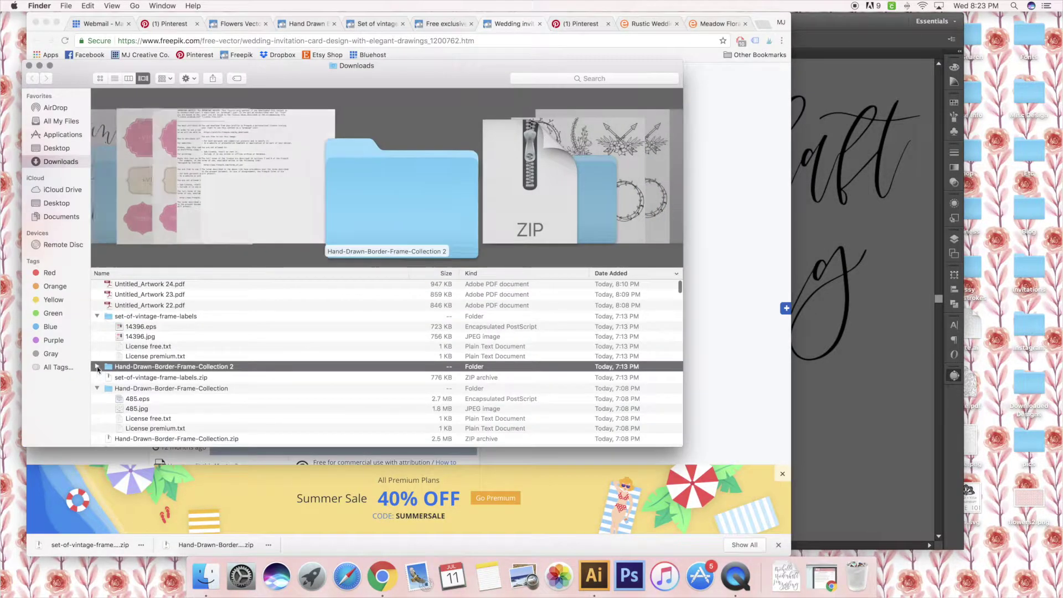
# Open the downloaded 285.eps invitation template from Downloads in Illustrator.
pyautogui.click(154, 348)
pyautogui.scroll(-5, 155, 350)
pyautogui.click(148, 369)
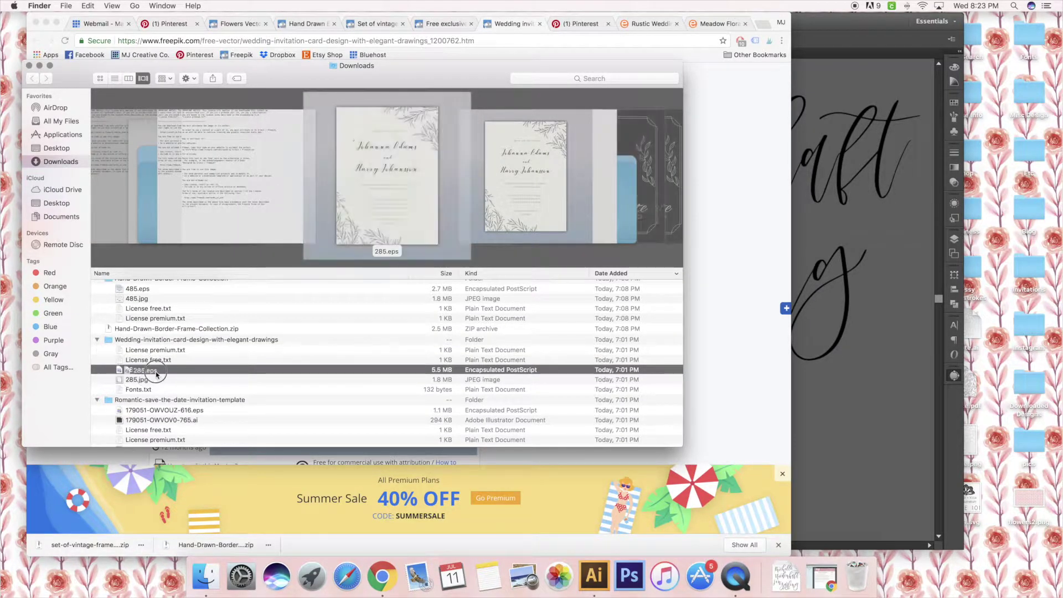
pyautogui.moveTo(128, 372)
pyautogui.mouseDown()
pyautogui.moveTo(786, 573)
pyautogui.moveTo(594, 580)
pyautogui.mouseUp()
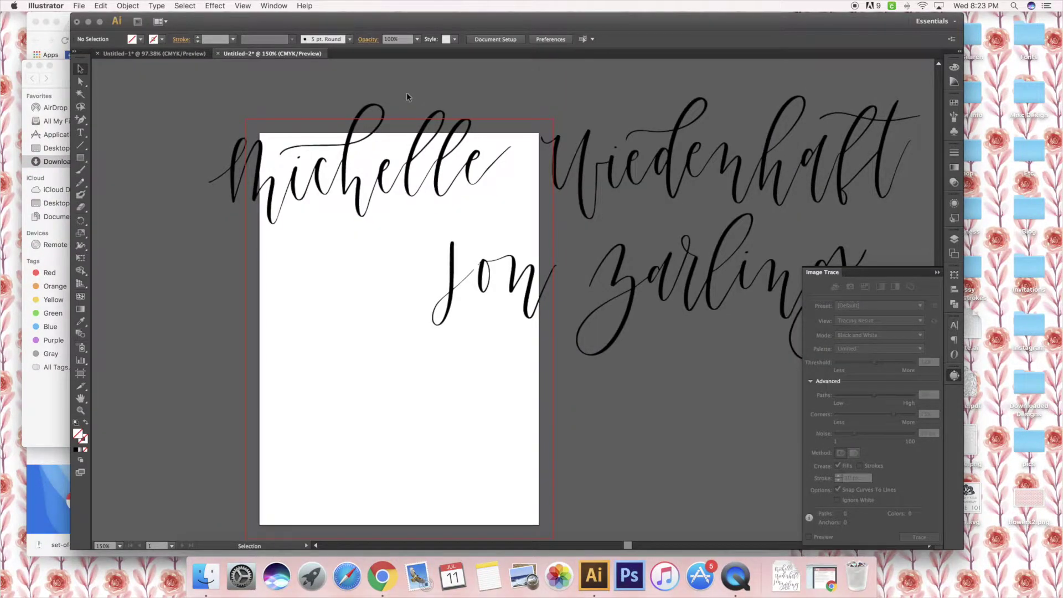
# Select the traced leaf group in 285.eps on its own and expand it into shapes.
pyautogui.click(407, 96)
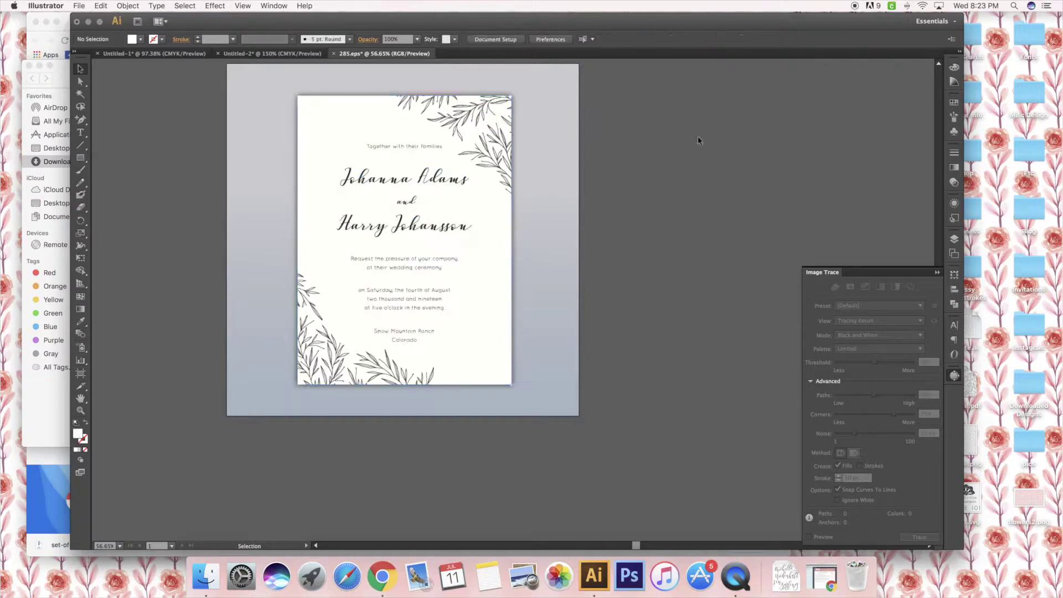
pyautogui.click(121, 5)
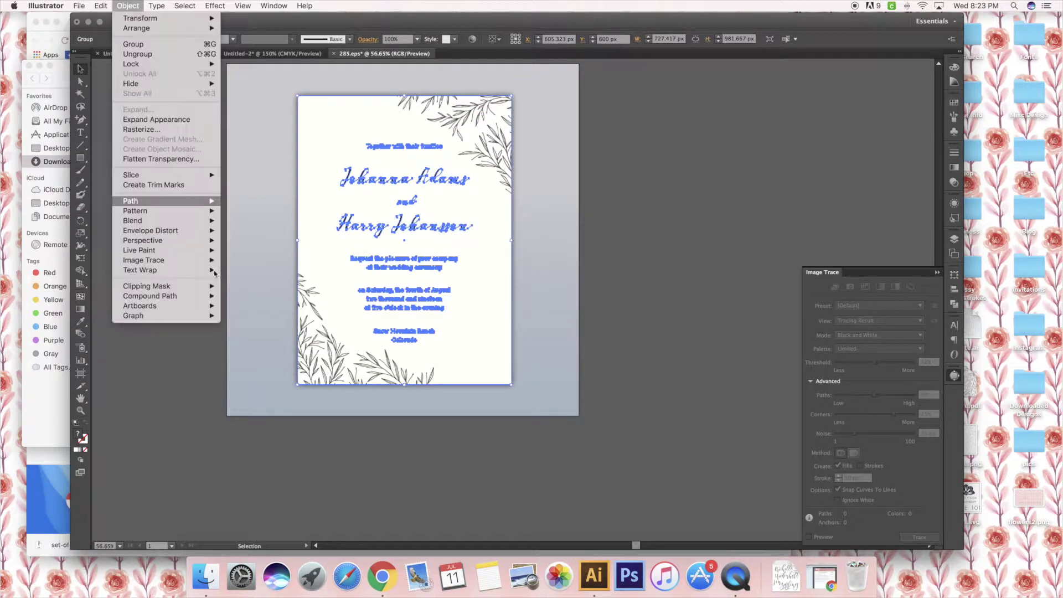
pyautogui.click(598, 259)
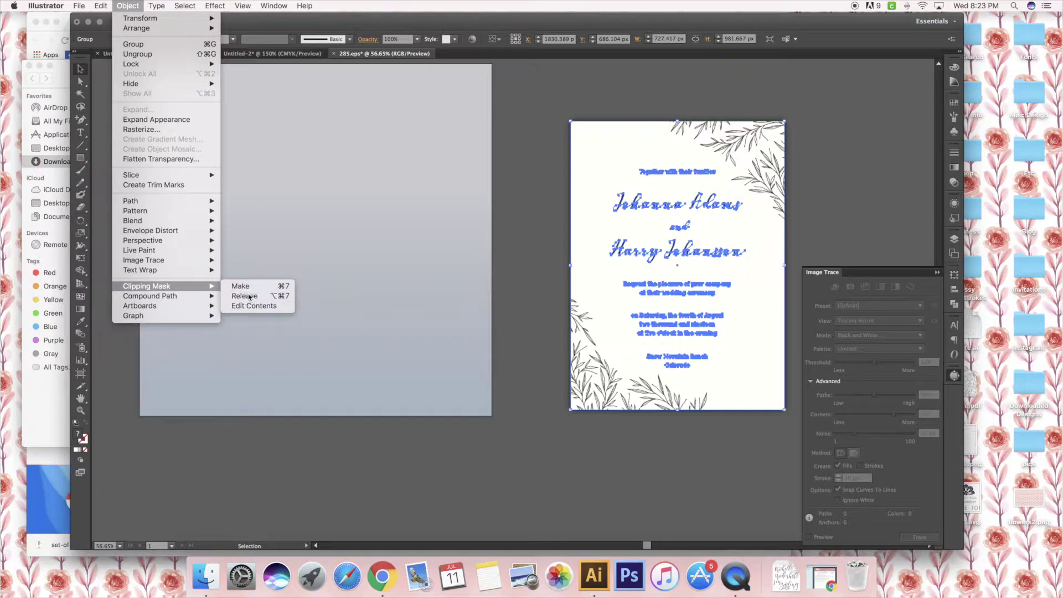
pyautogui.click(238, 288)
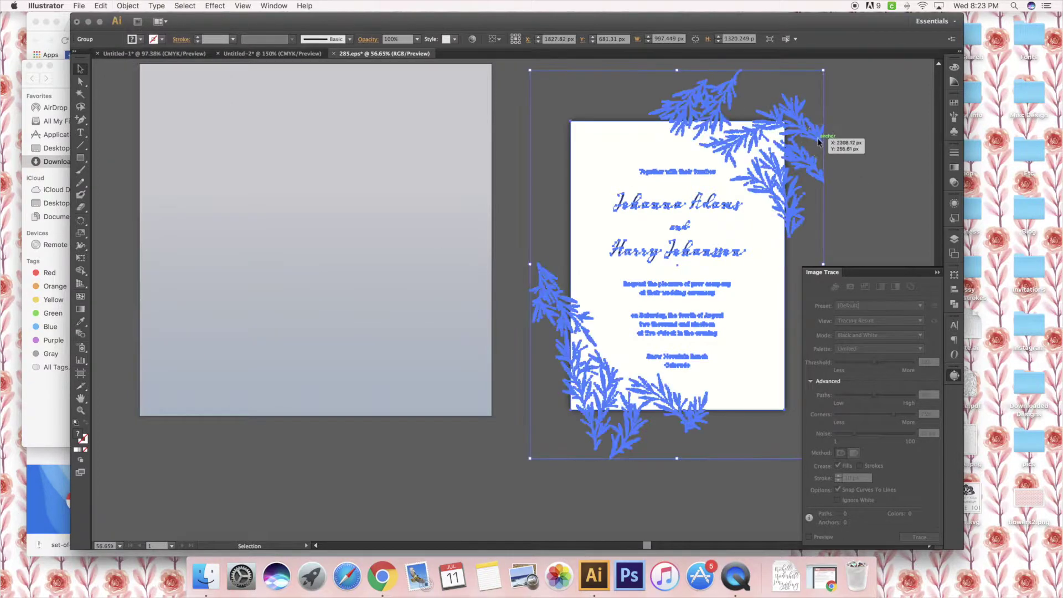
pyautogui.click(121, 4)
pyautogui.click(551, 111)
pyautogui.click(606, 134)
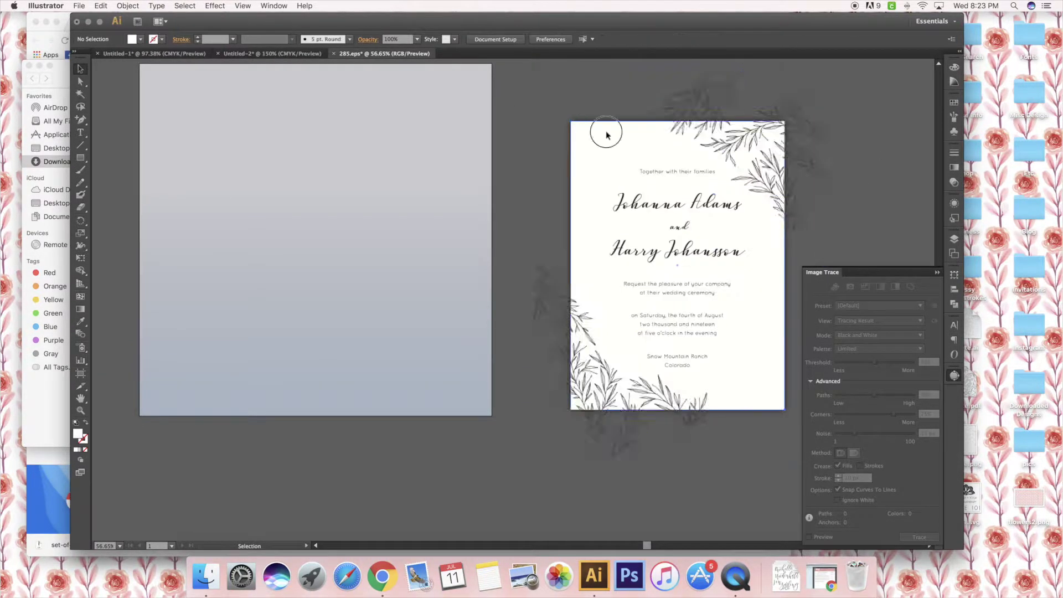
pyautogui.click(607, 135)
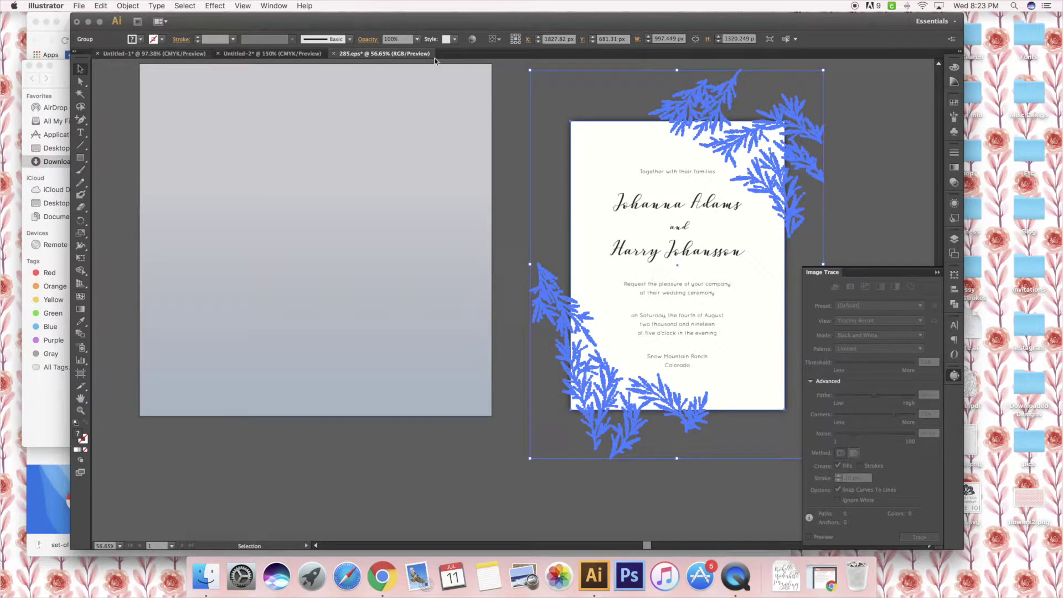
pyautogui.click(119, 4)
pyautogui.click(141, 64)
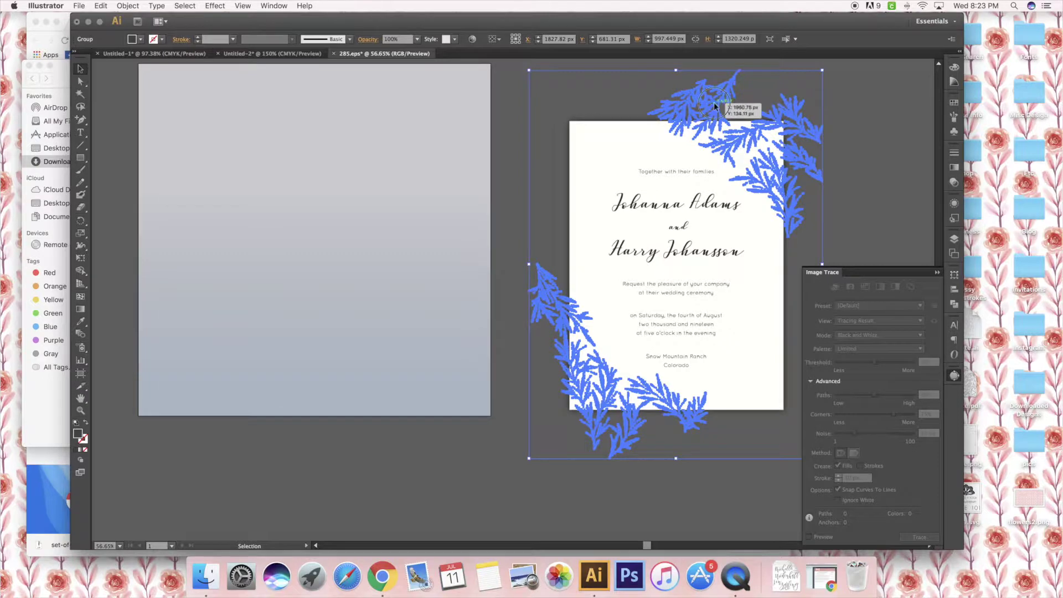
# Bring the leaf group into Untitled-2, scale it down and place it at the top-right corner.
pyautogui.moveTo(714, 105); pyautogui.dragTo(390, 190)
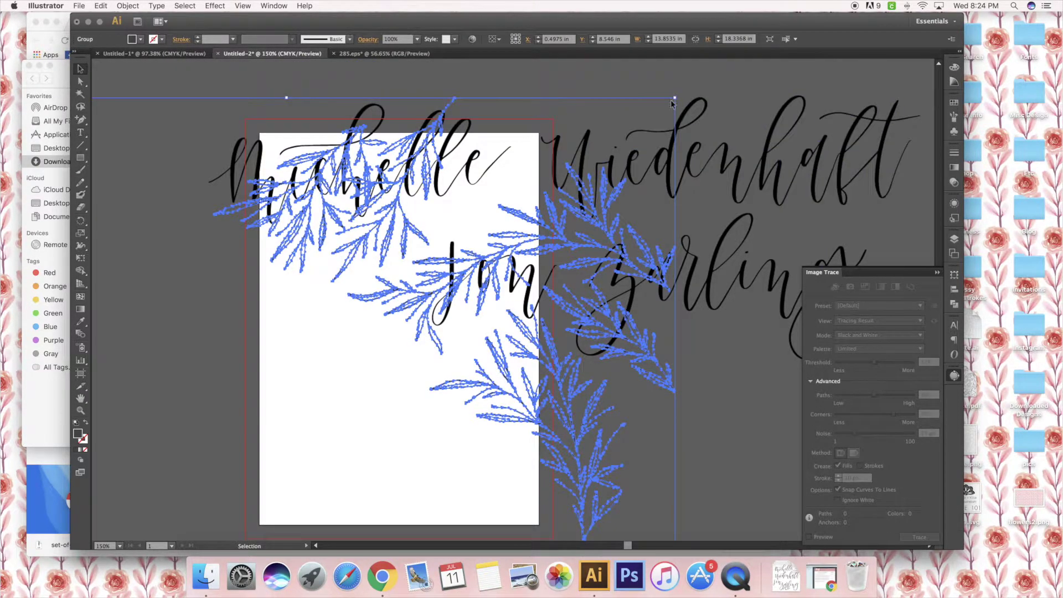
pyautogui.moveTo(674, 99); pyautogui.dragTo(384, 483)
pyautogui.moveTo(217, 520); pyautogui.dragTo(422, 138)
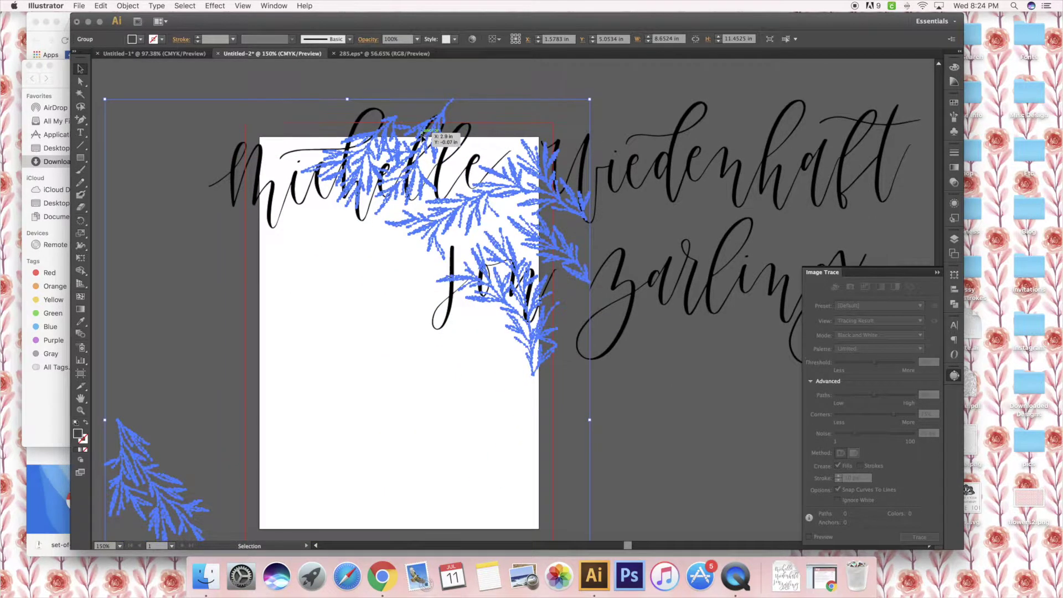
pyautogui.scroll(-5, 276, 348)
pyautogui.scroll(-8, 203, 425)
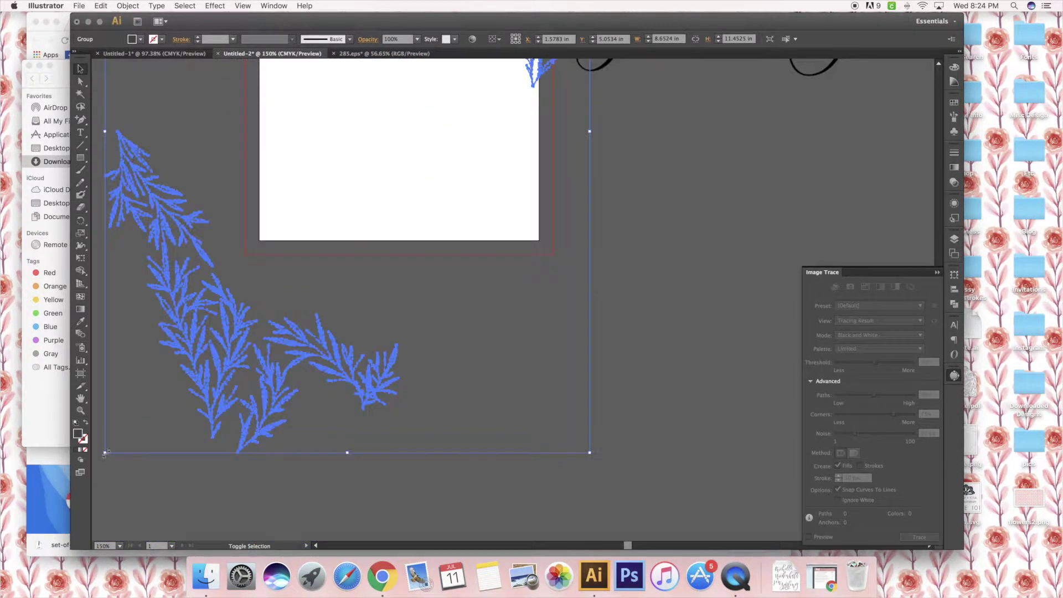
pyautogui.moveTo(101, 451); pyautogui.dragTo(373, 289)
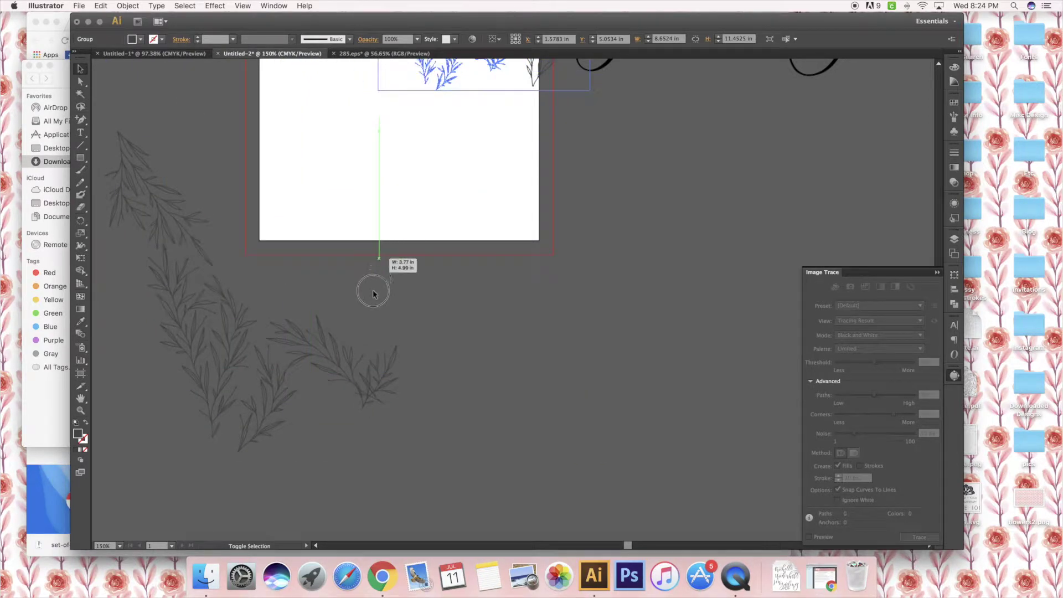
# Resize the leaves to frame the top-right and bottom-left corners, nudging them slightly lower.
pyautogui.scroll(6, 524, 209)
pyautogui.scroll(4, 525, 211)
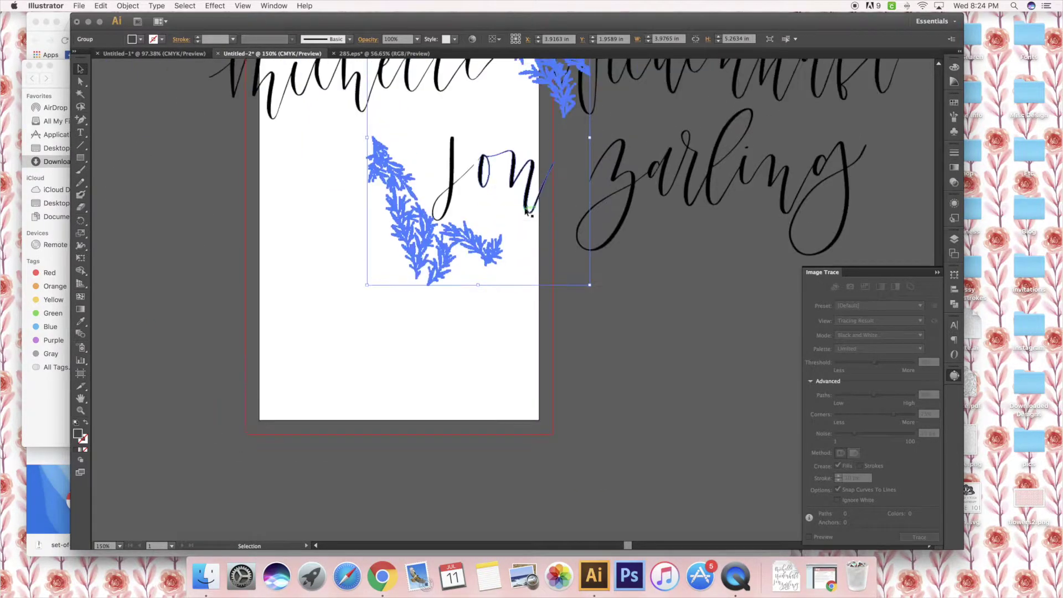
pyautogui.moveTo(385, 253); pyautogui.dragTo(344, 279)
pyautogui.moveTo(332, 323); pyautogui.dragTo(246, 438)
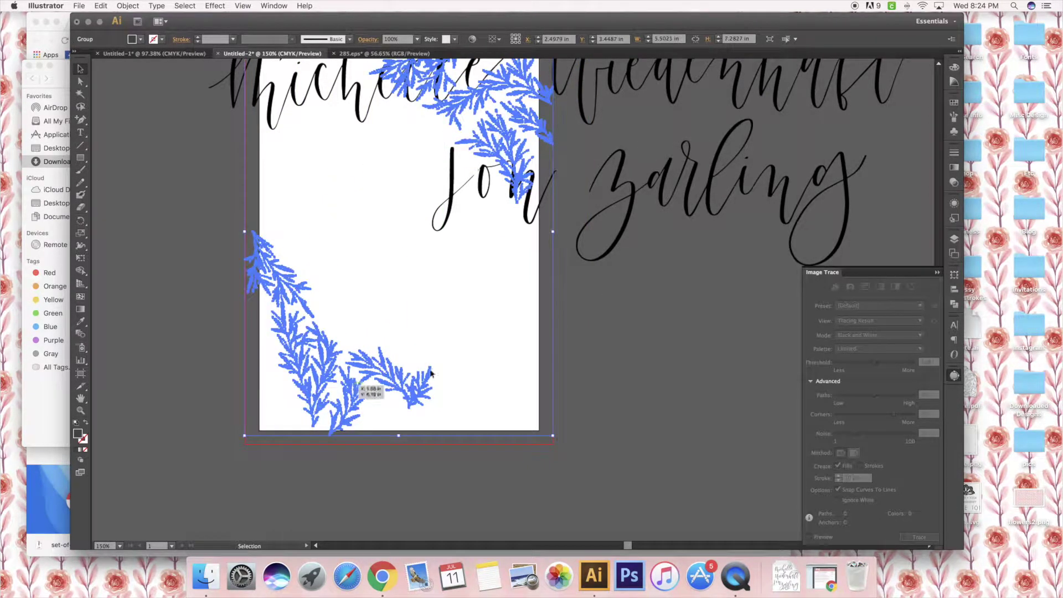
pyautogui.scroll(4, 437, 367)
pyautogui.press('Down')
pyautogui.press('Down')
pyautogui.press('Down')
pyautogui.press('Down')
pyautogui.press('Down')
pyautogui.press('Down')
pyautogui.press('Down')
pyautogui.press('Down')
pyautogui.press('Down')
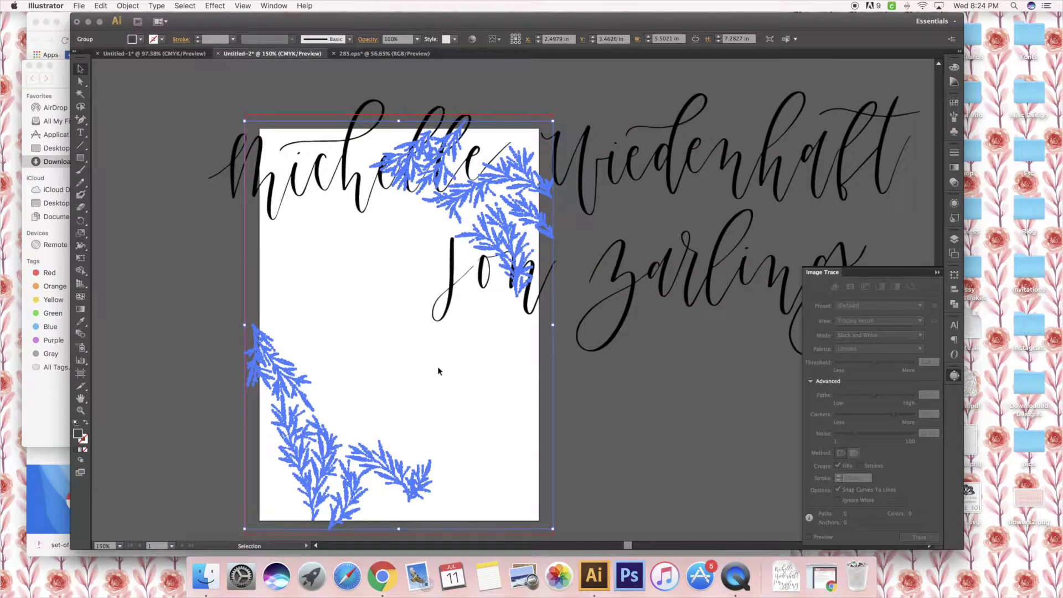
pyautogui.click(438, 371)
pyautogui.scroll(-1, 437, 371)
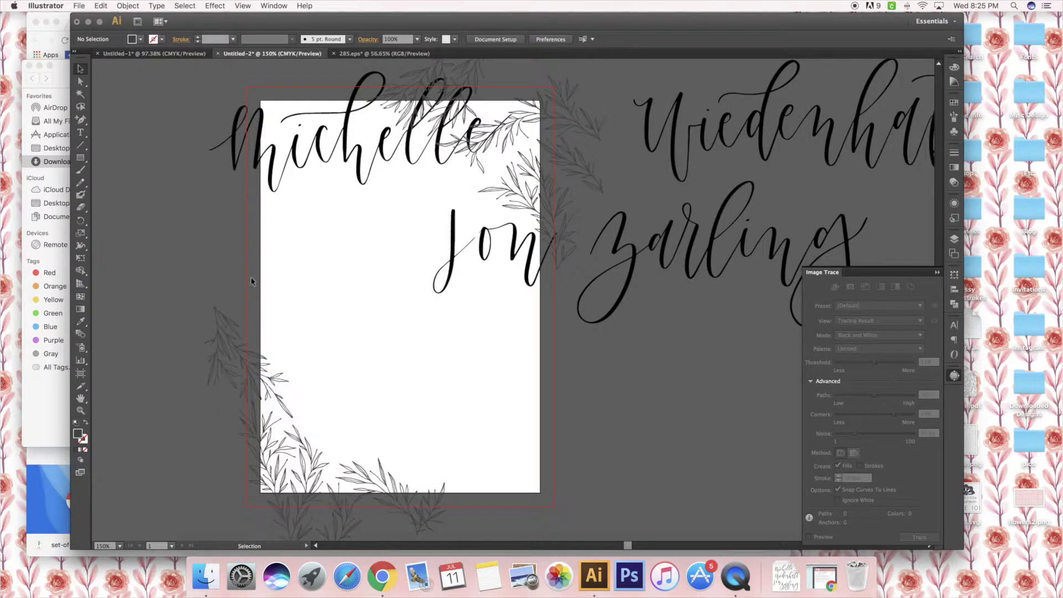
pyautogui.click(61, 20)
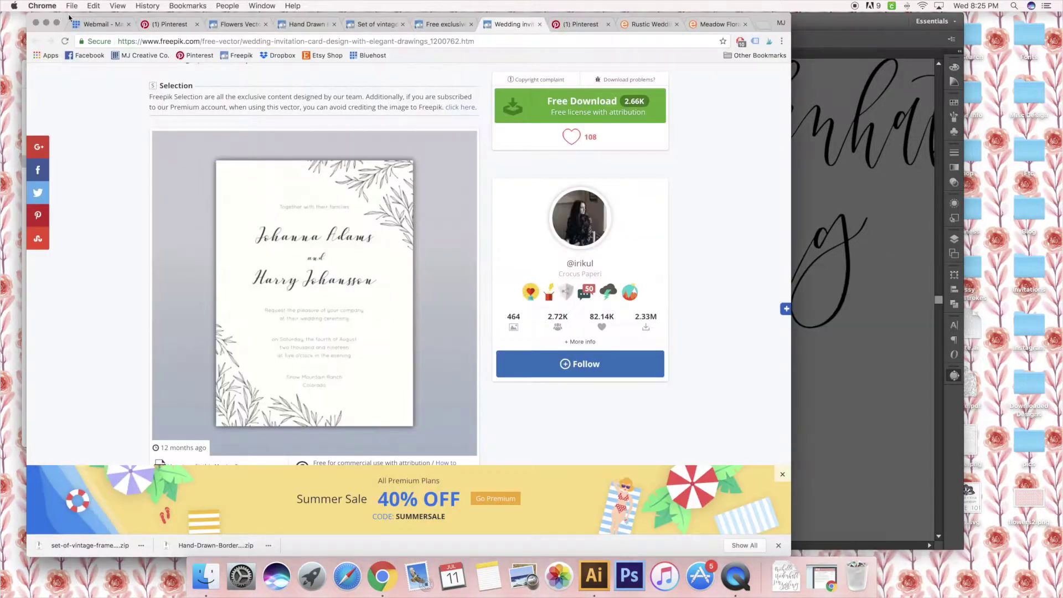
# Open creativemarket.com in a new tab and search for flower graphics.
pyautogui.click(761, 25)
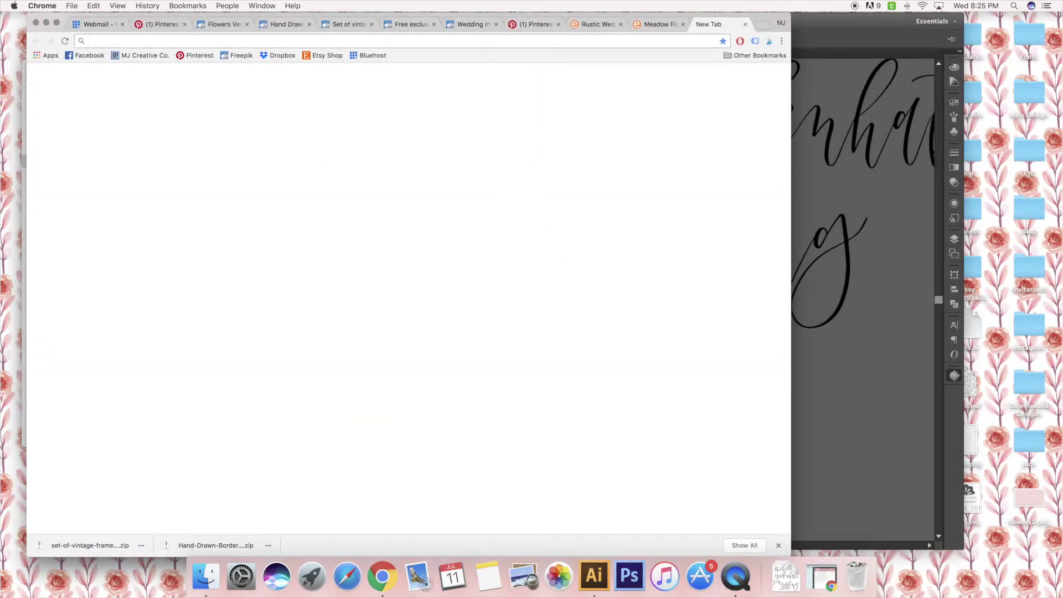
pyautogui.write('creativemarket.com')
pyautogui.press('Return')
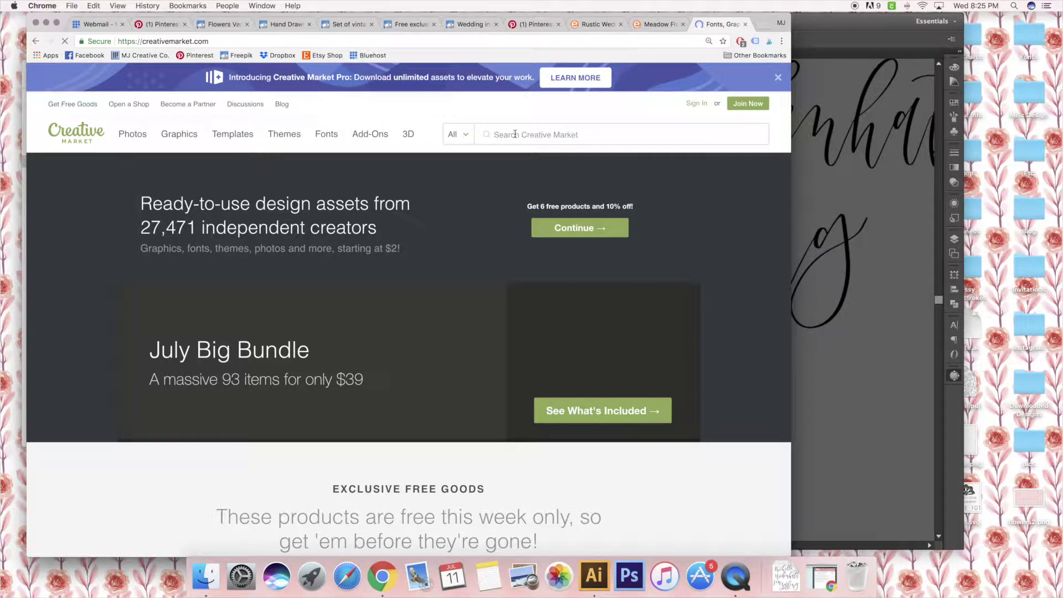
pyautogui.click(514, 134)
pyautogui.write('flower')
pyautogui.press('Return')
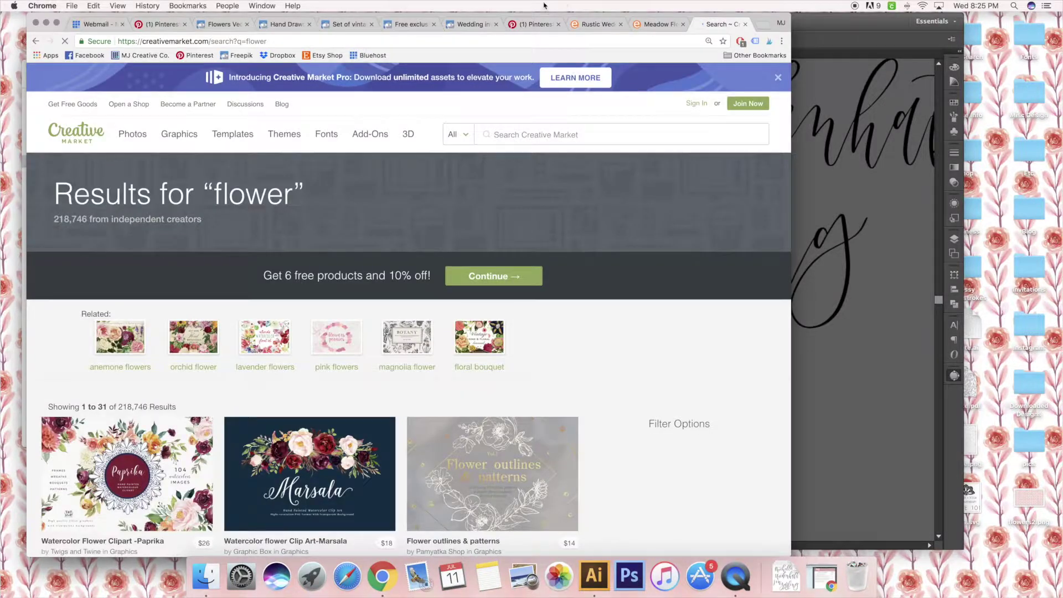
# Browse the flower search results, then return to the Untitled-2 invitation in Illustrator.
pyautogui.scroll(-5, 459, 460)
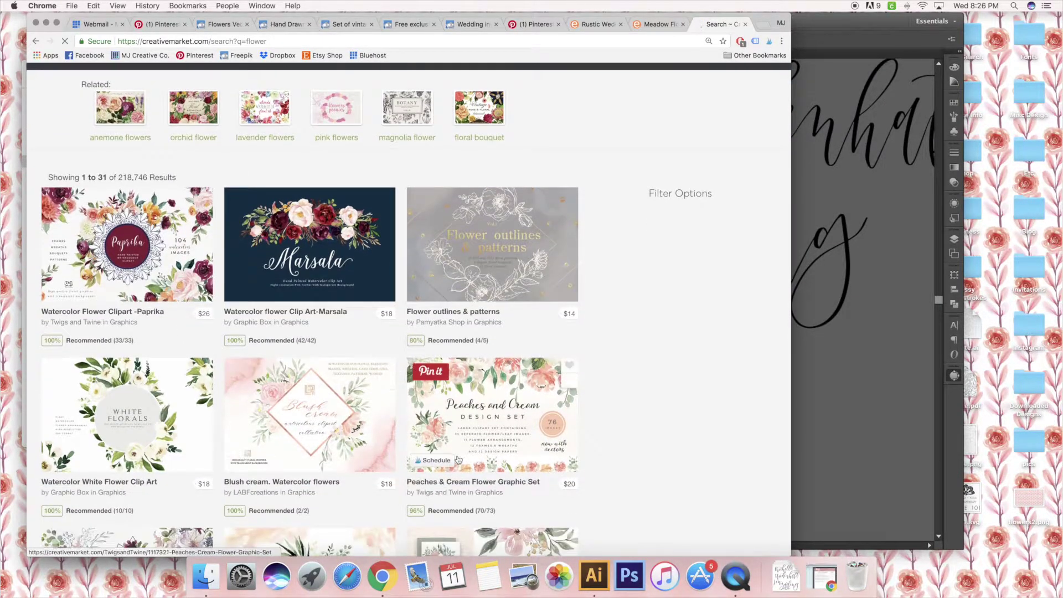
pyautogui.scroll(-7, 459, 460)
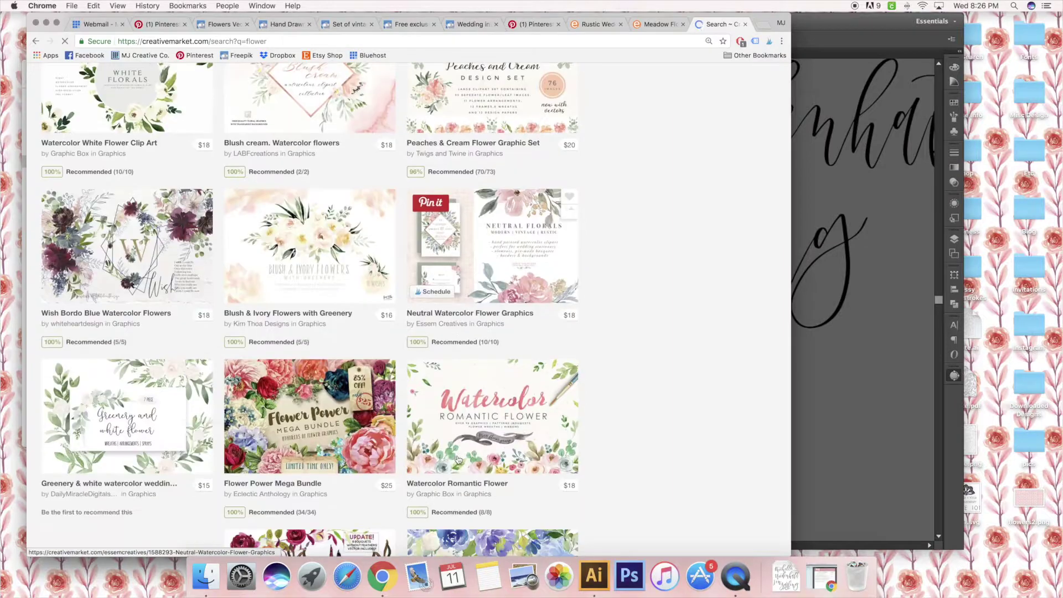
pyautogui.scroll(-3, 458, 460)
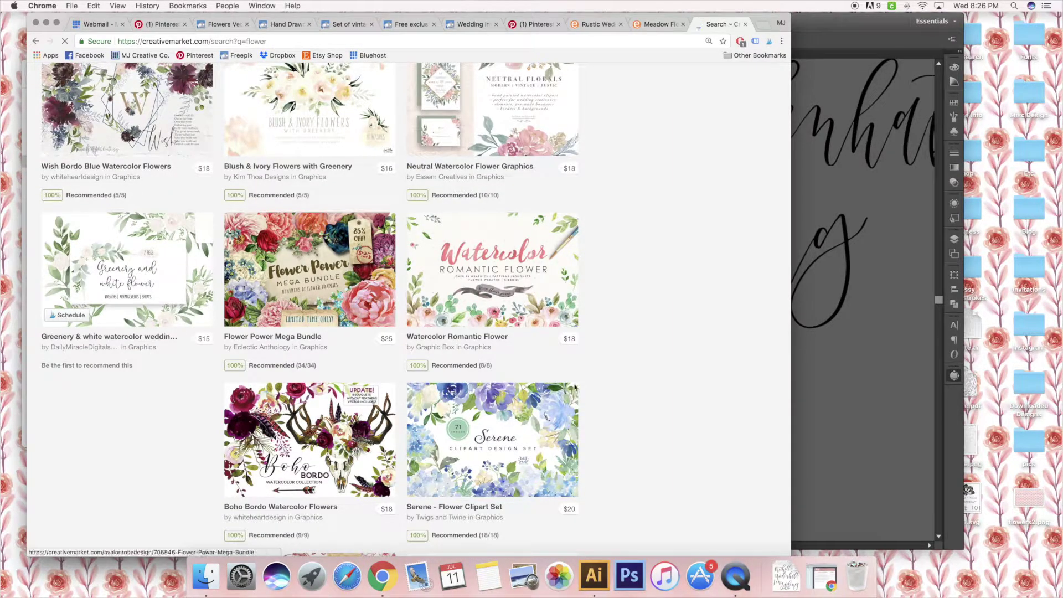
pyautogui.scroll(-8, 598, 392)
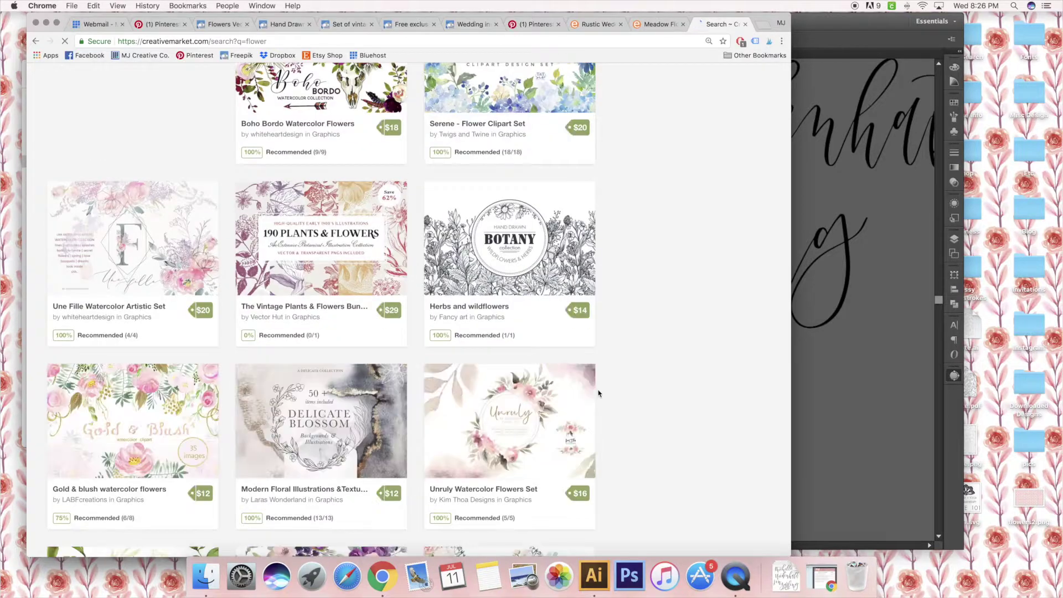
pyautogui.scroll(5, 592, 390)
pyautogui.scroll(9, 589, 389)
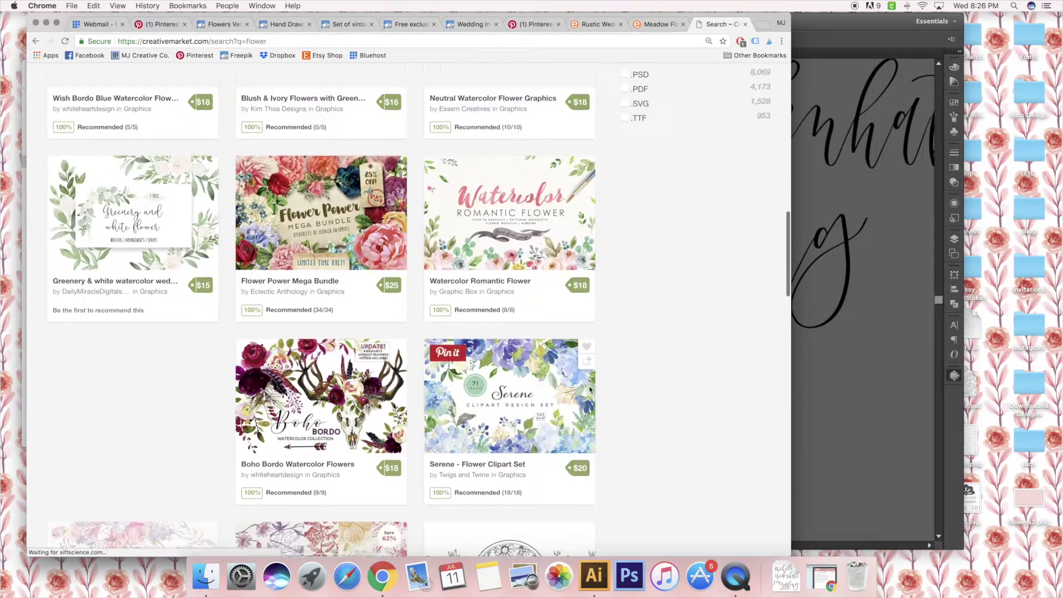
pyautogui.scroll(8, 589, 390)
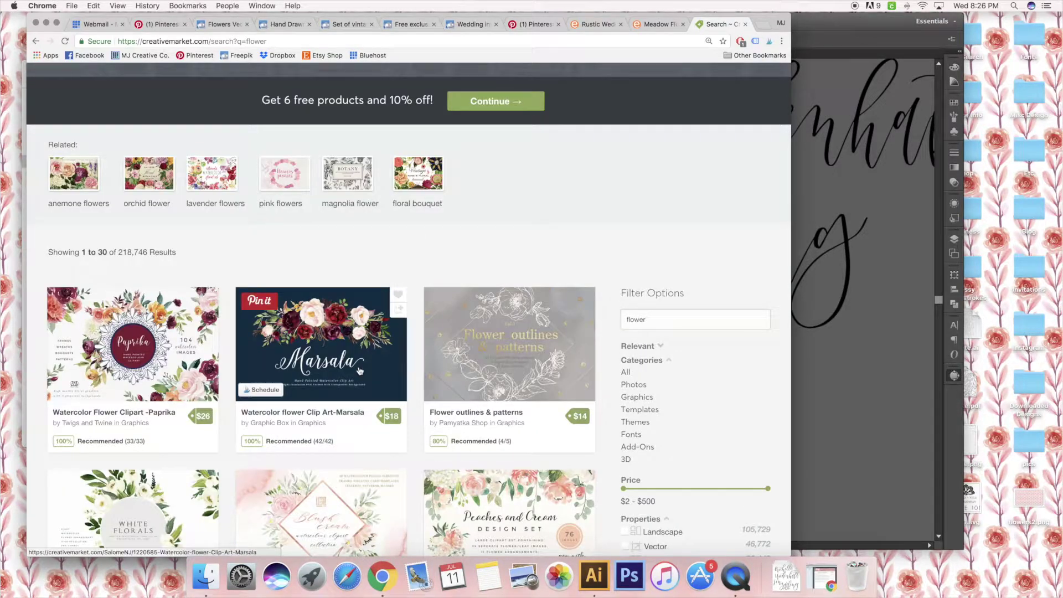
pyautogui.click(874, 338)
pyautogui.scroll(5, 613, 184)
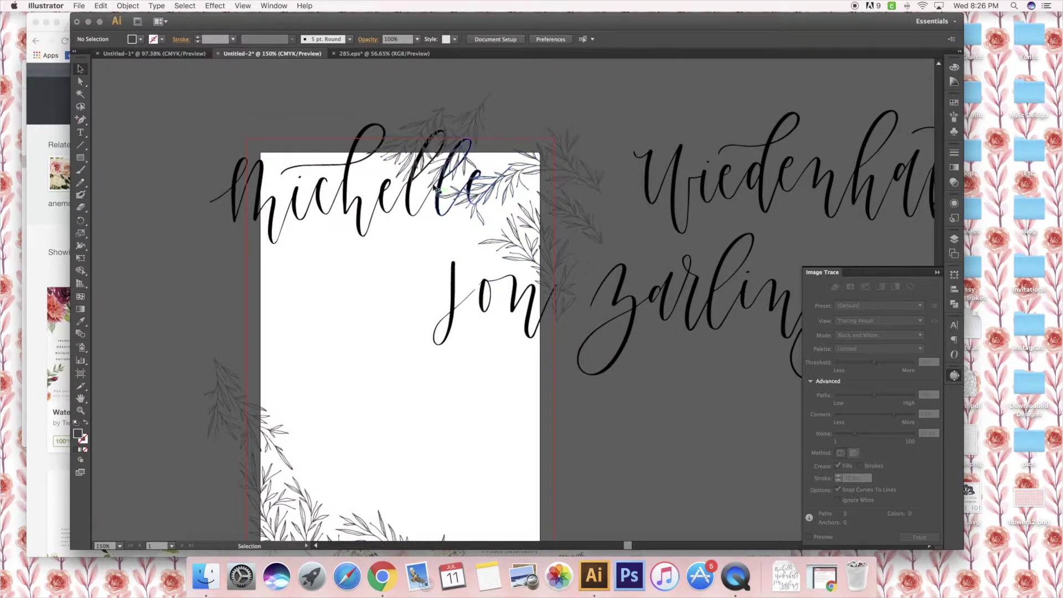
# Move the first name lettering right so it sits closer to its surname.
pyautogui.click(441, 189)
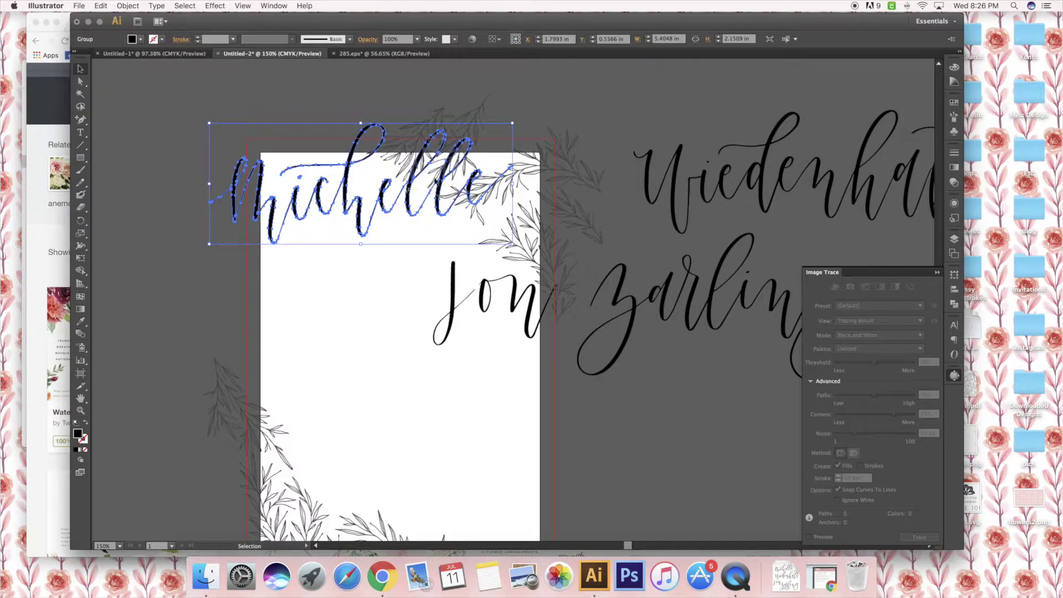
pyautogui.click(596, 131)
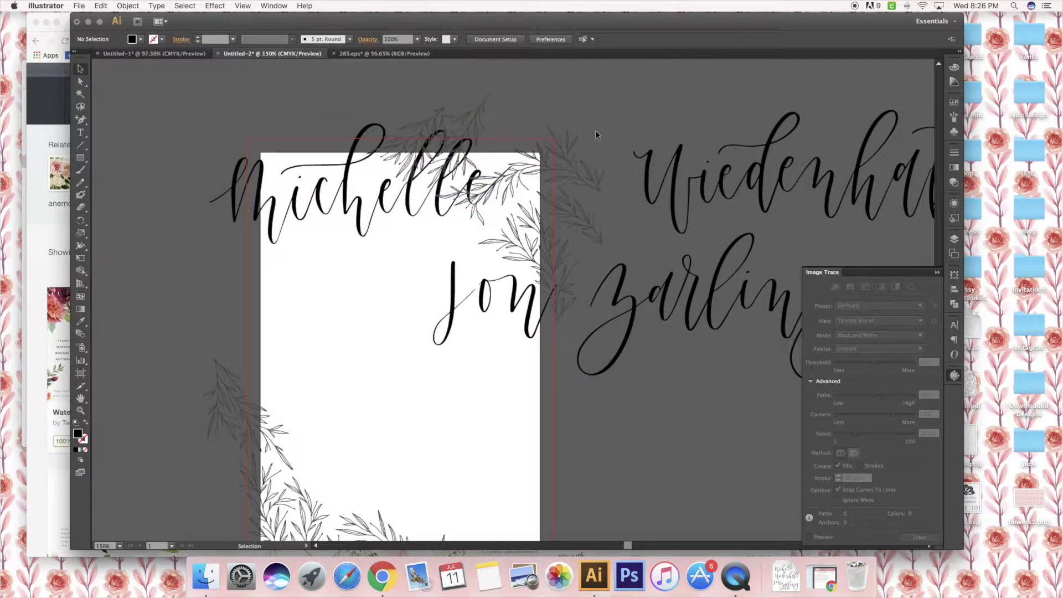
pyautogui.scroll(3, 596, 130)
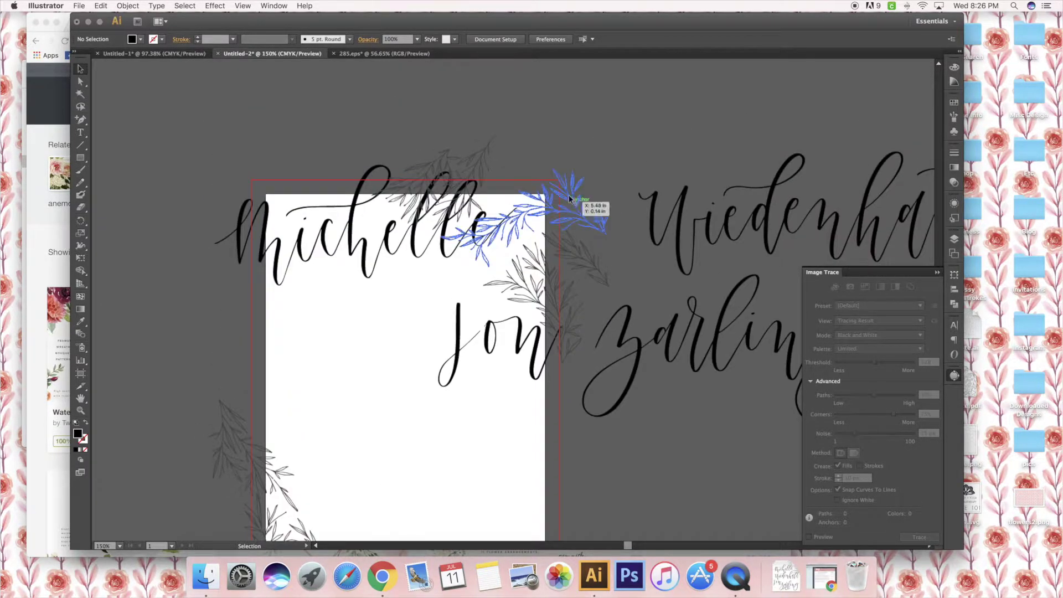
pyautogui.click(387, 236)
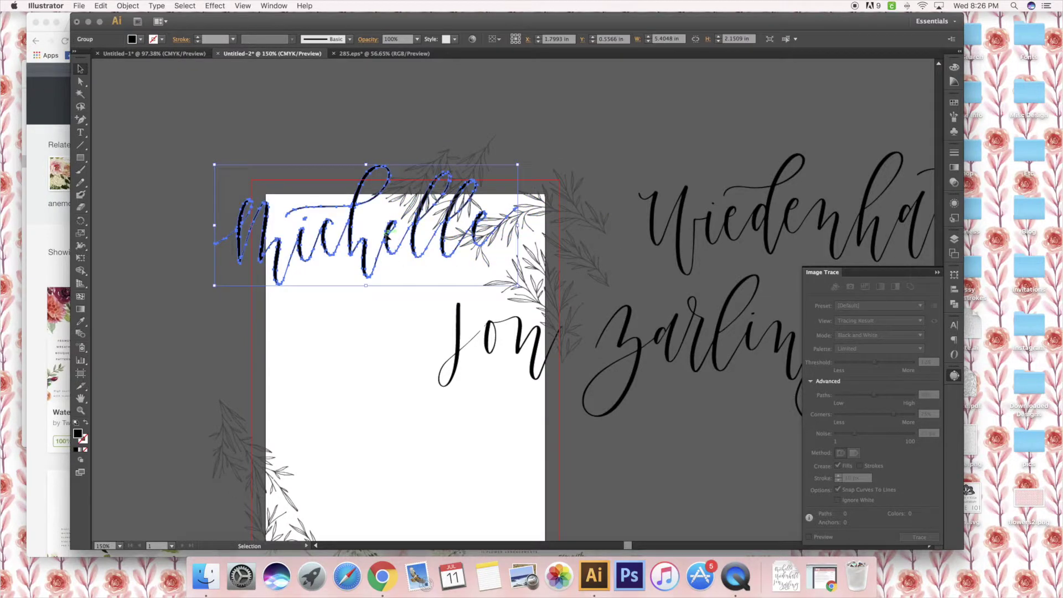
pyautogui.keyDown('shift'); pyautogui.click(651, 217); pyautogui.keyUp('shift')
pyautogui.keyDown('shift'); pyautogui.click(629, 323); pyautogui.keyUp('shift')
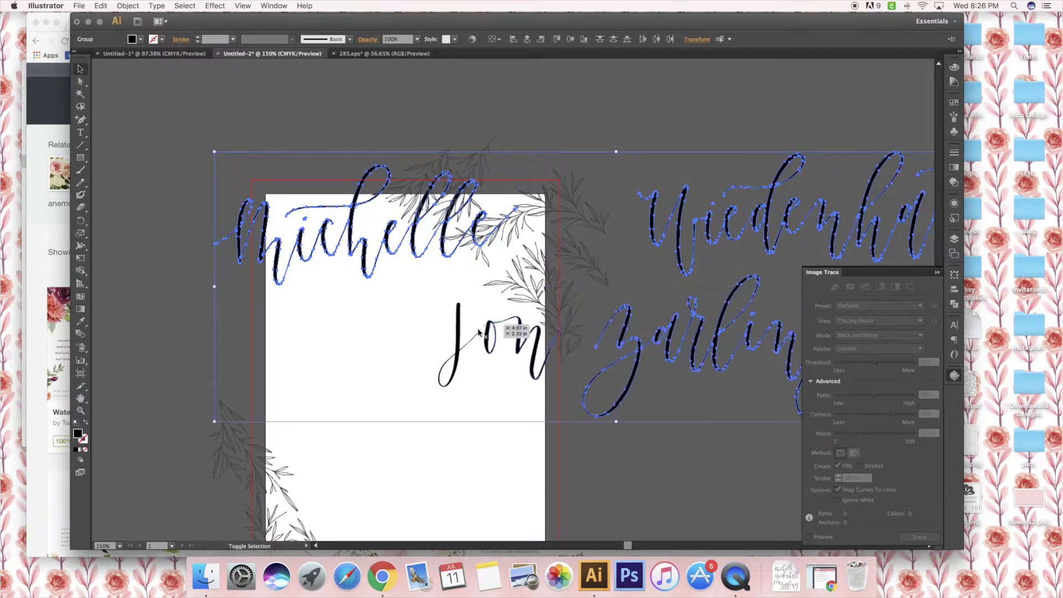
pyautogui.keyDown('shift'); pyautogui.click(460, 332); pyautogui.keyUp('shift')
pyautogui.hscroll(2, 748, 210)
pyautogui.click(538, 86)
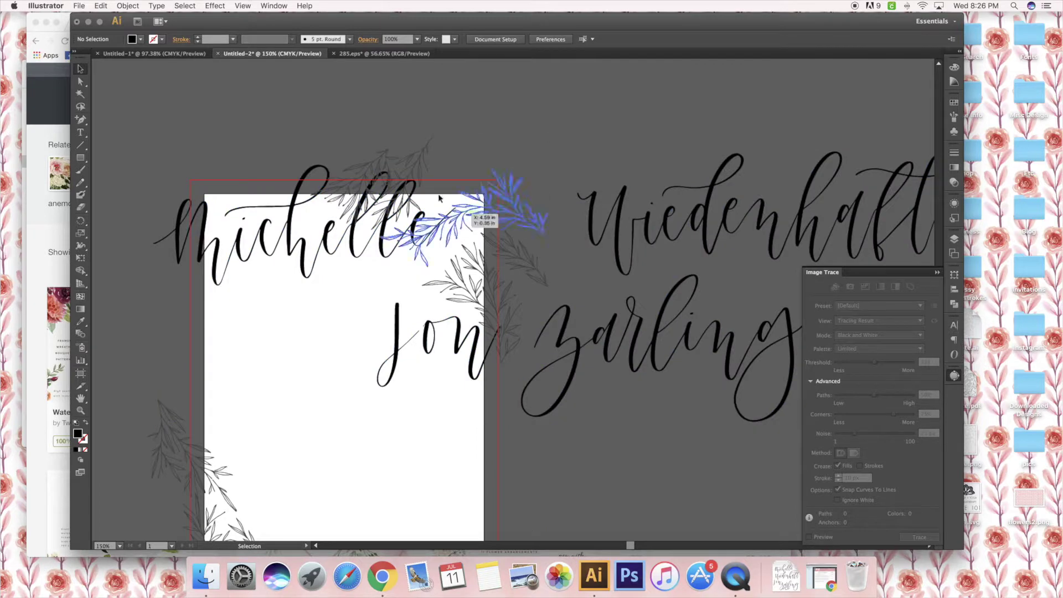
pyautogui.moveTo(329, 232); pyautogui.dragTo(456, 219)
pyautogui.keyDown('shift'); pyautogui.click(715, 219); pyautogui.keyUp('shift')
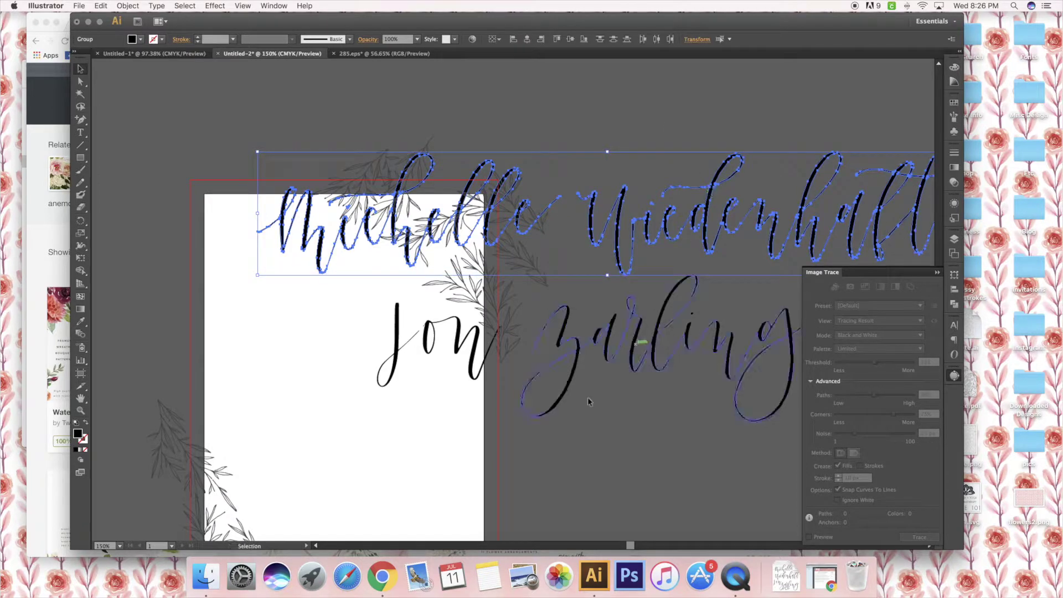
pyautogui.click(569, 397)
# Nudge the second first name right and ungroup the second name line's lettering.
pyautogui.moveTo(467, 338); pyautogui.dragTo(475, 337)
pyautogui.click(563, 333)
pyautogui.click(562, 333)
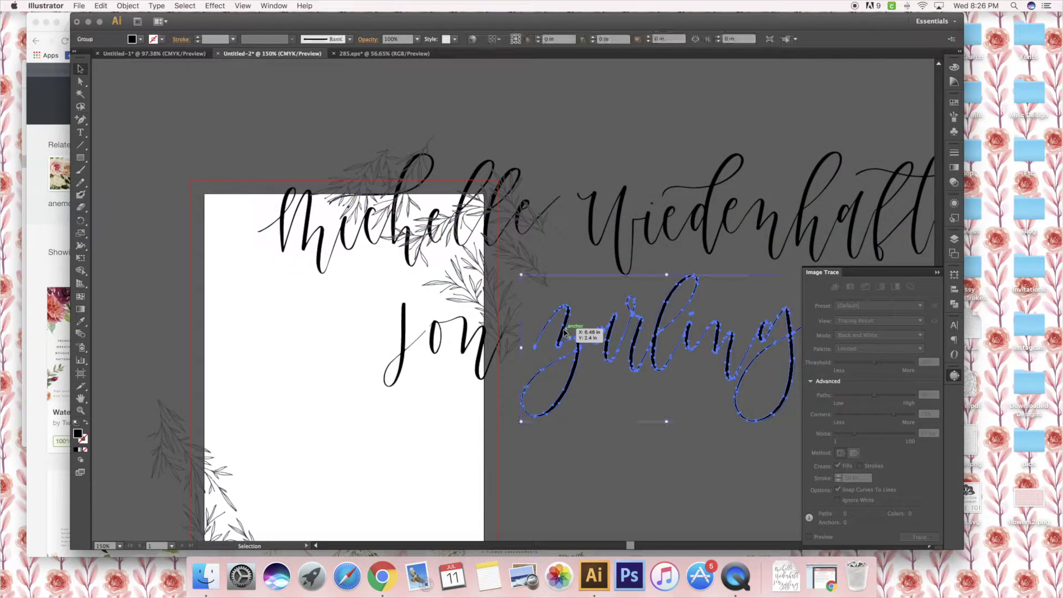
pyautogui.keyDown('shift'); pyautogui.click(479, 341); pyautogui.keyUp('shift')
pyautogui.click(128, 5)
pyautogui.click(137, 54)
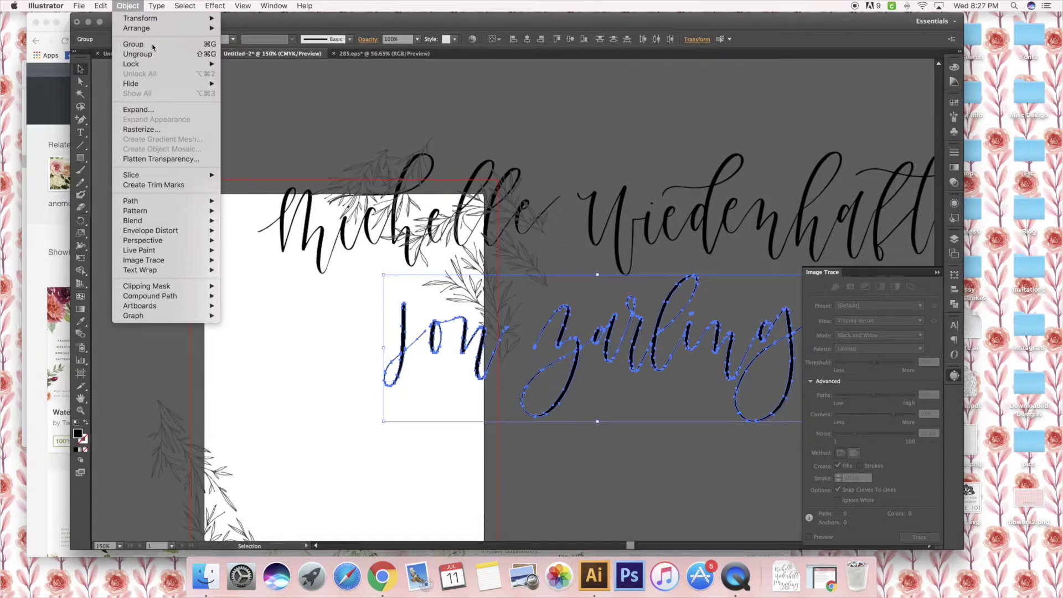
pyautogui.click(592, 115)
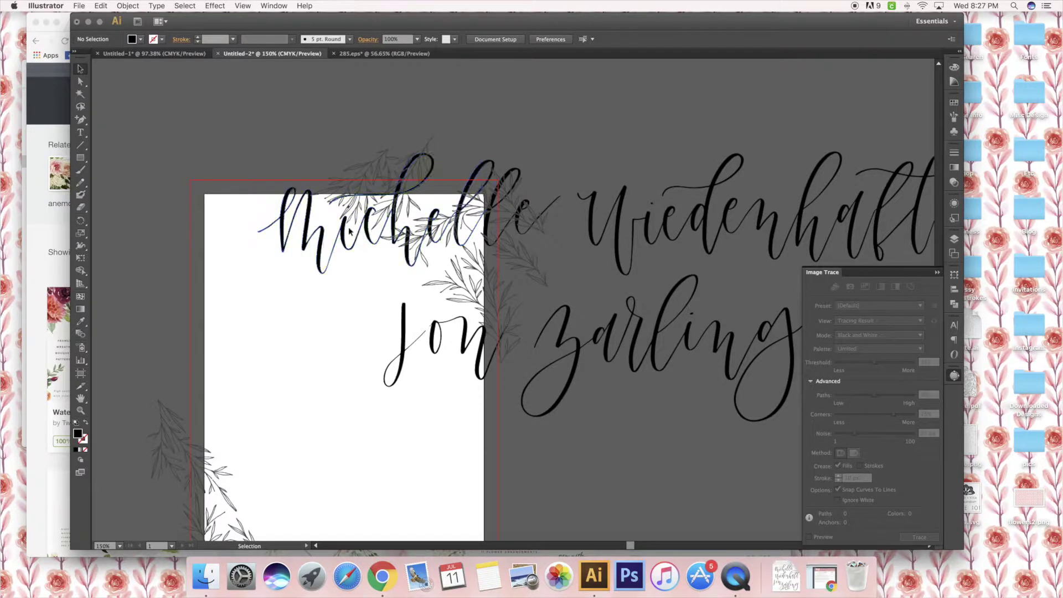
pyautogui.click(626, 198)
# Shrink both name lines proportionally in two passes and centre them on the artboard.
pyautogui.keyDown('shift'); pyautogui.click(415, 336); pyautogui.keyUp('shift')
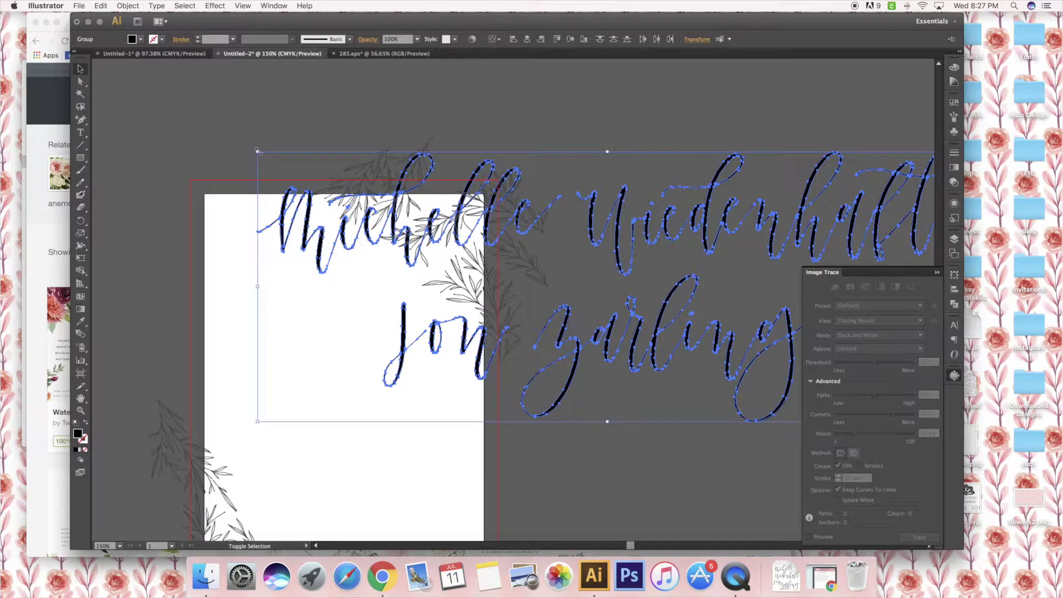
pyautogui.moveTo(256, 150); pyautogui.dragTo(605, 285)
pyautogui.moveTo(697, 309)
pyautogui.mouseDown()
pyautogui.moveTo(316, 308)
pyautogui.moveTo(290, 329)
pyautogui.mouseUp()
pyautogui.moveTo(198, 306); pyautogui.dragTo(294, 342)
pyautogui.moveTo(484, 372); pyautogui.dragTo(400, 336)
pyautogui.click(667, 347)
pyautogui.hscroll(-5, 414, 344)
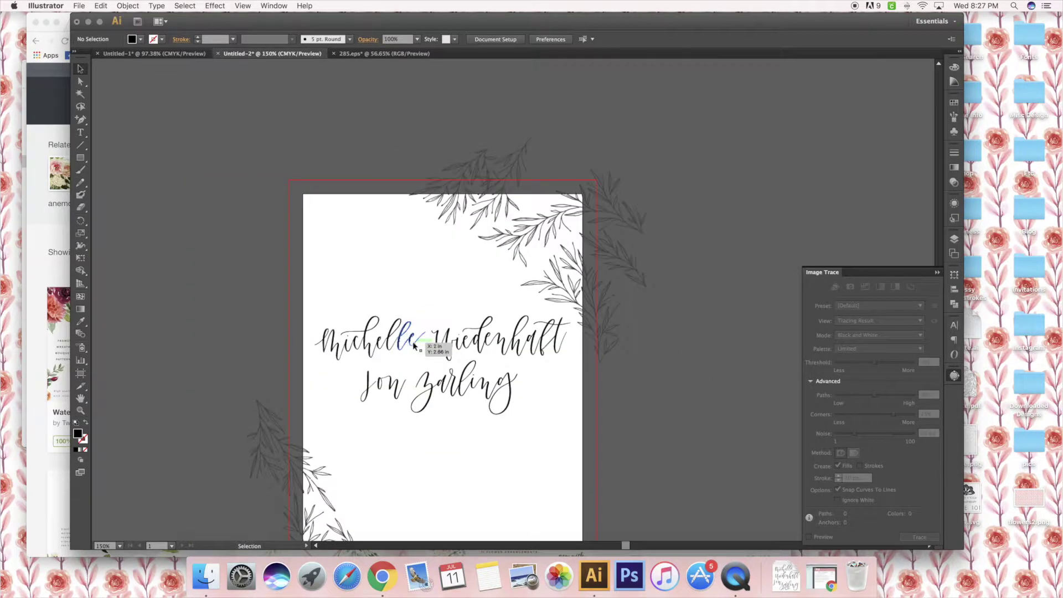
pyautogui.click(424, 382)
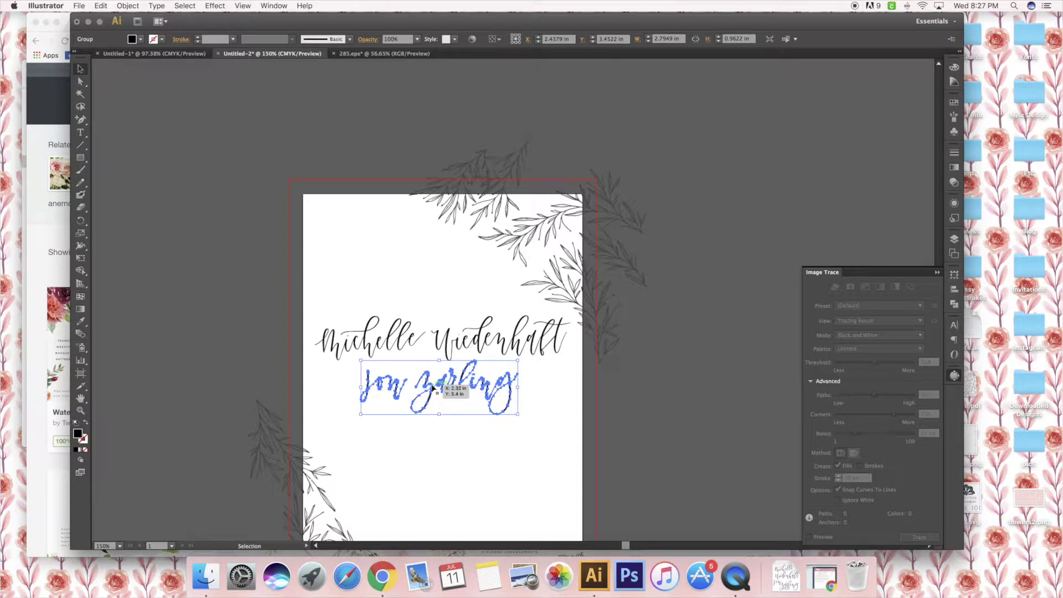
pyautogui.click(634, 406)
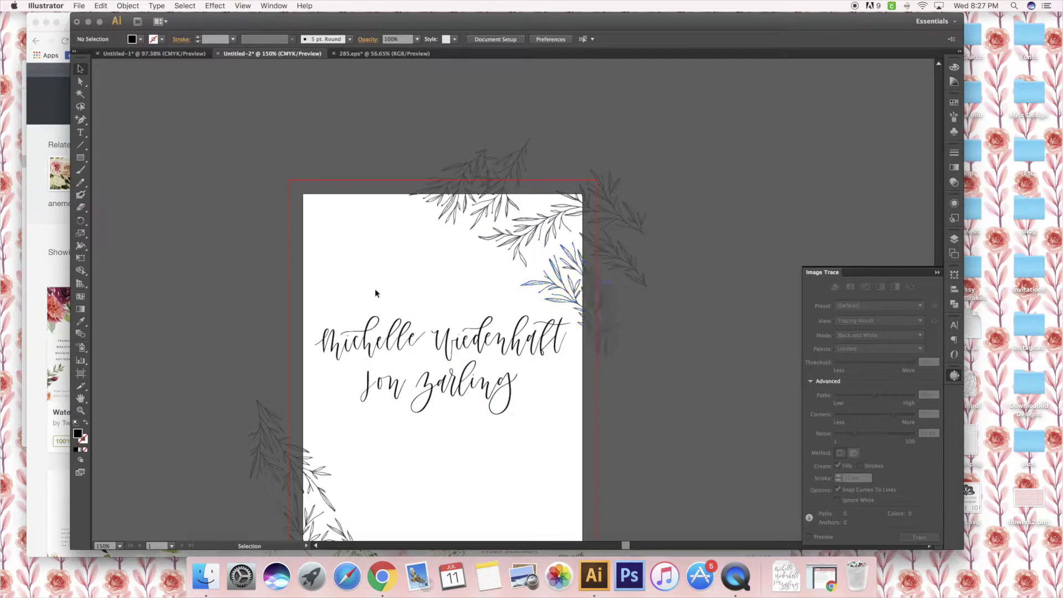
# Draw a text frame left of the artboard and type 'REQUEST THE PLEASURE OF YOUR COMPANY'.
pyautogui.click(80, 131)
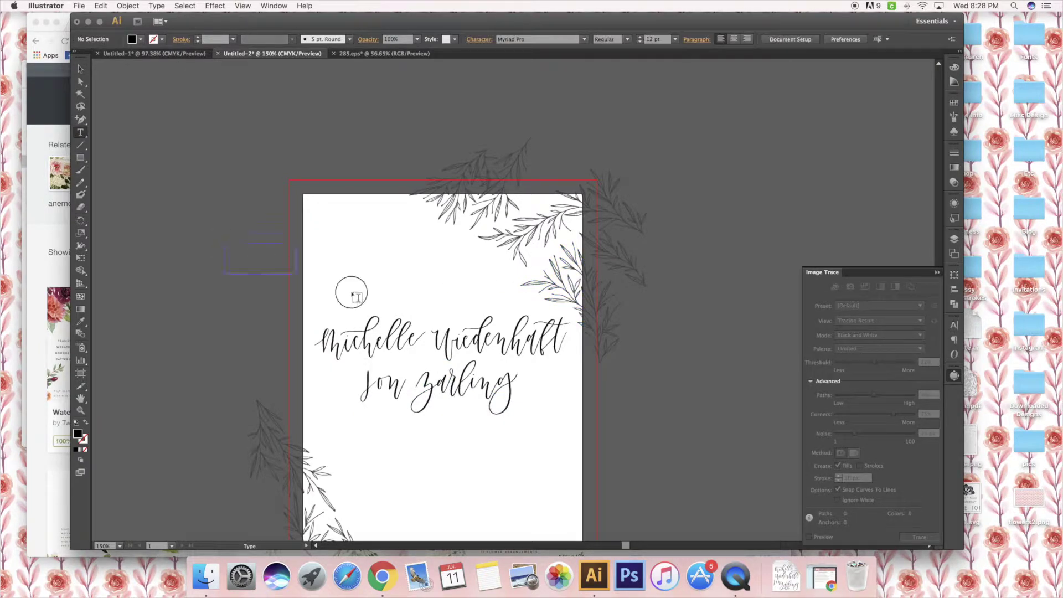
pyautogui.moveTo(225, 242); pyautogui.dragTo(420, 302)
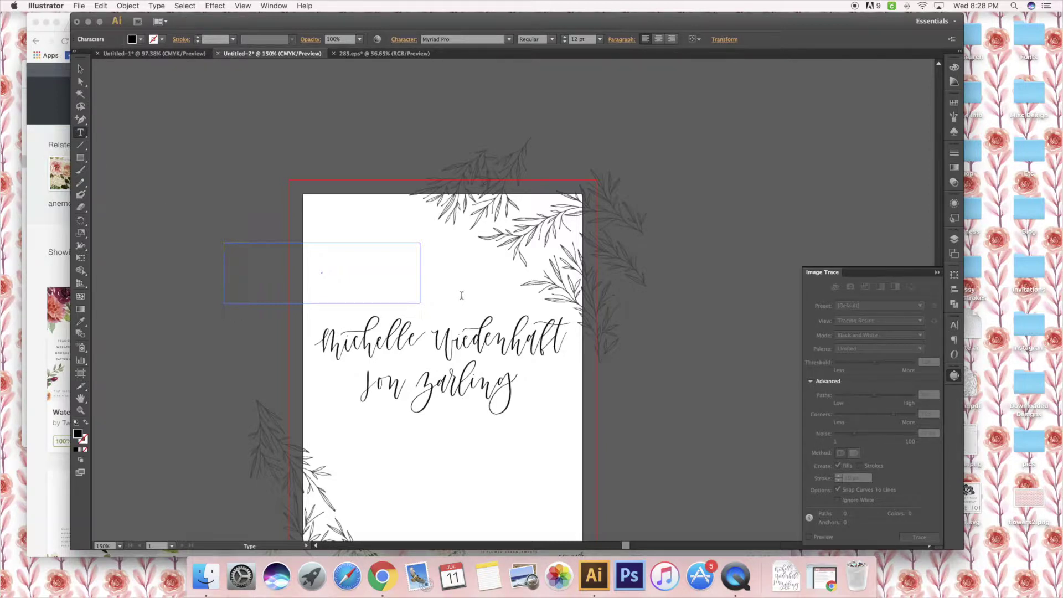
pyautogui.write('REQUEST THE')
pyautogui.write('PLEASURE OF YOUR COMPANY')
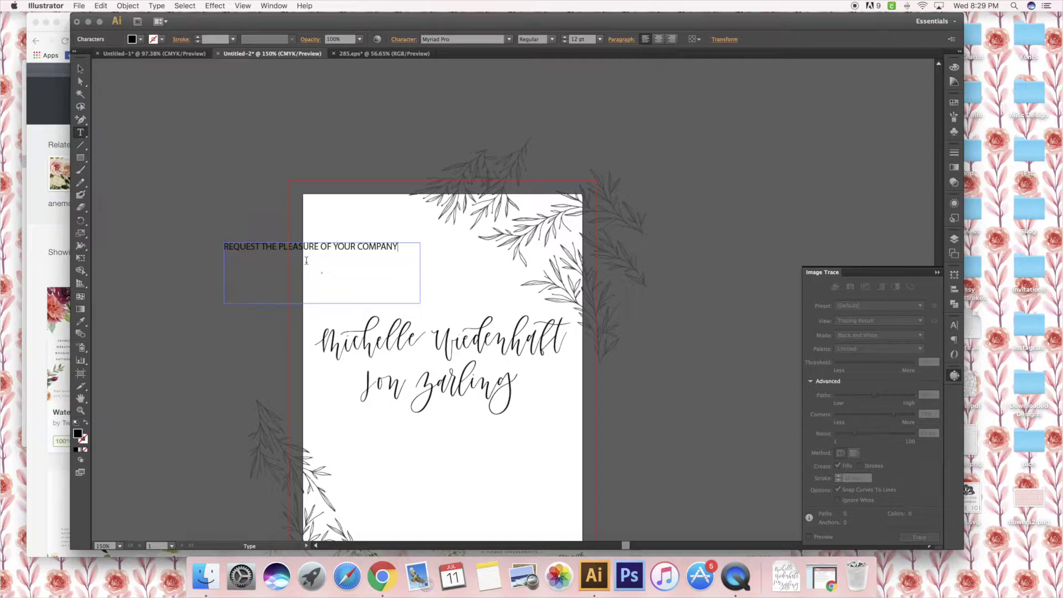
pyautogui.scroll(-1, 306, 260)
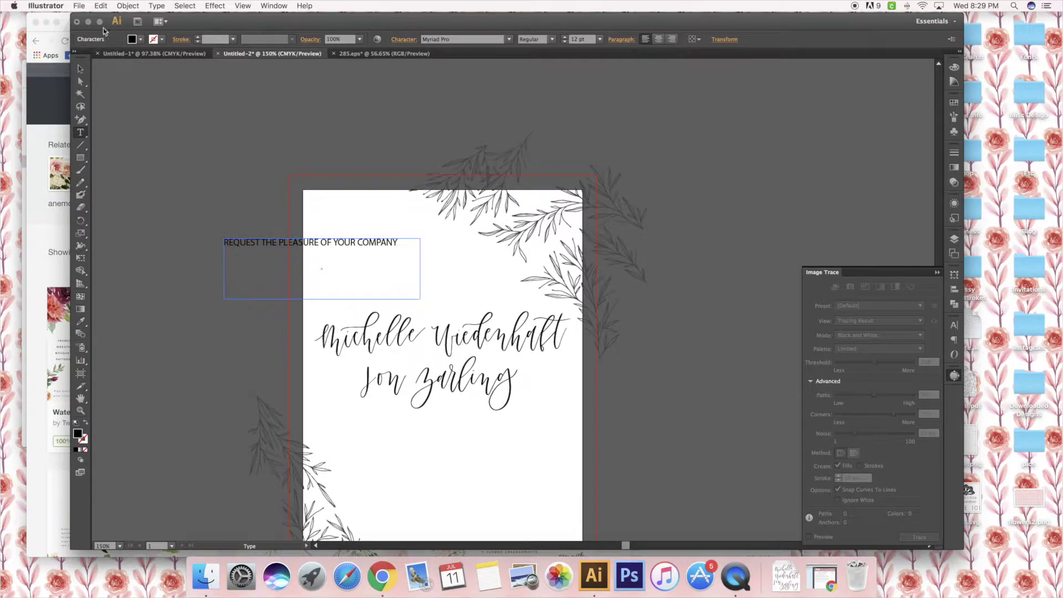
# Move the text frame beneath the script names and centre-align its text.
pyautogui.click(80, 69)
pyautogui.moveTo(327, 247); pyautogui.dragTo(436, 428)
pyautogui.scroll(-1, 692, 131)
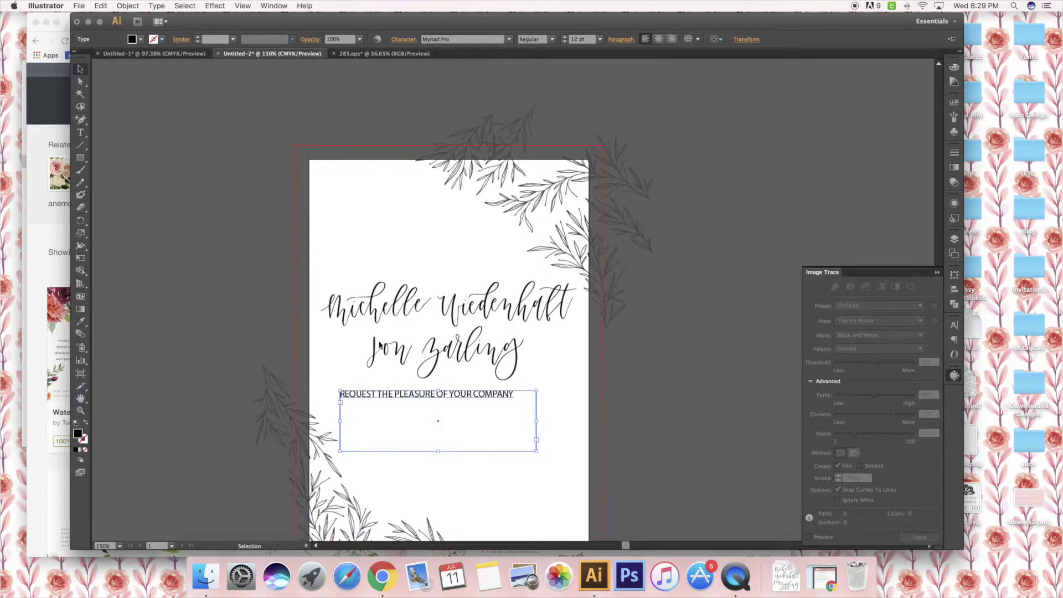
pyautogui.click(659, 42)
pyautogui.scroll(-1, 552, 351)
# Add a second line 'AT THEIR WEDDING' and make the text frame taller.
pyautogui.doubleClick(553, 357)
pyautogui.press('Return')
pyautogui.write('AT')
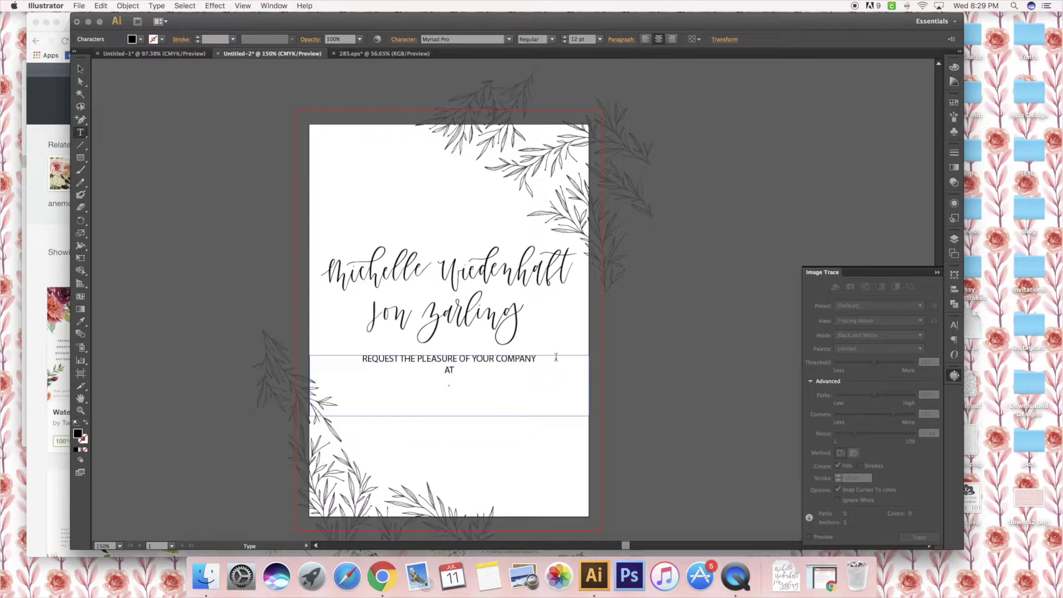
pyautogui.write(' THEIR WEDDING')
pyautogui.click(80, 69)
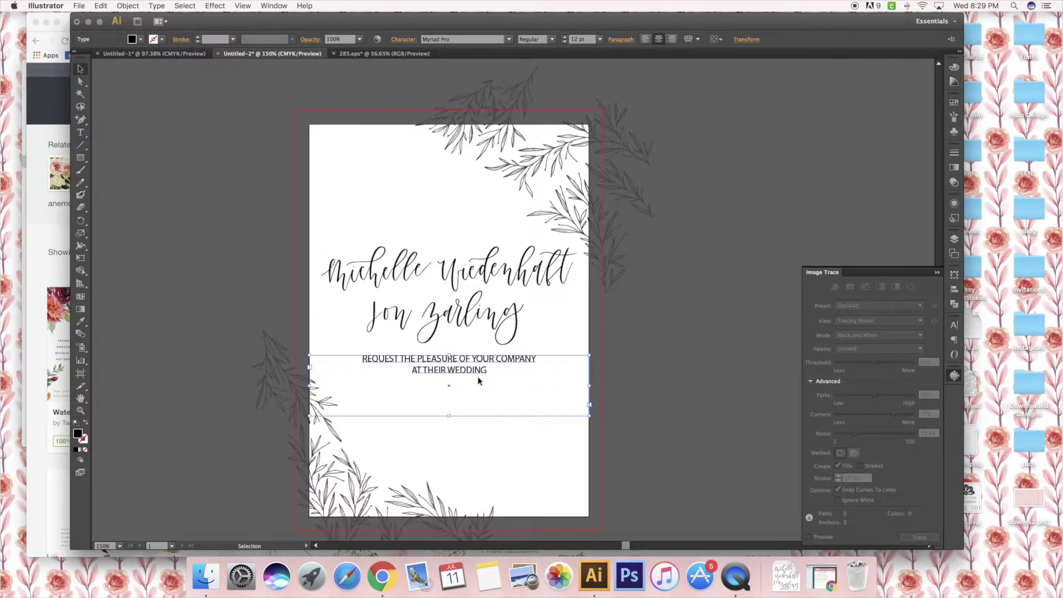
pyautogui.click(450, 381)
pyautogui.moveTo(449, 382)
pyautogui.mouseDown()
pyautogui.moveTo(448, 426)
pyautogui.moveTo(448, 380)
pyautogui.mouseUp()
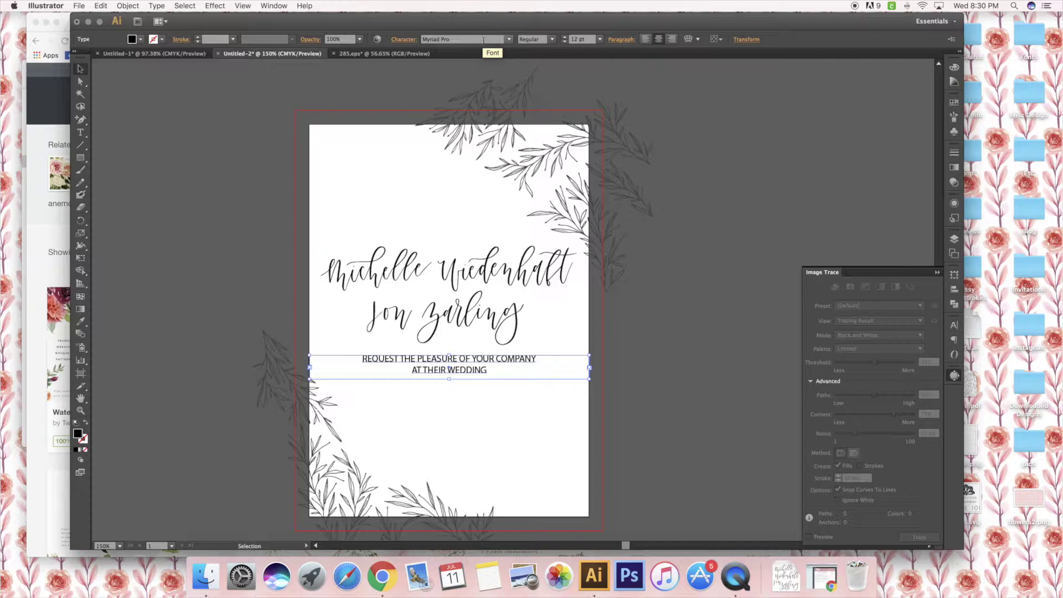
pyautogui.click(508, 40)
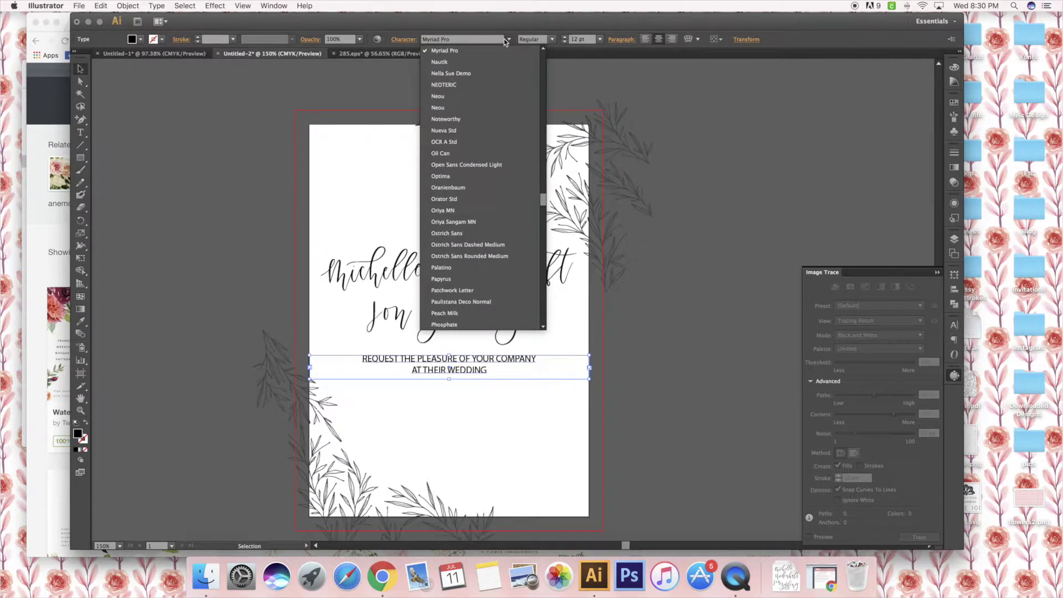
# Set the invitation wording in Playfair Display, then bring the browser window forward.
pyautogui.click(473, 38)
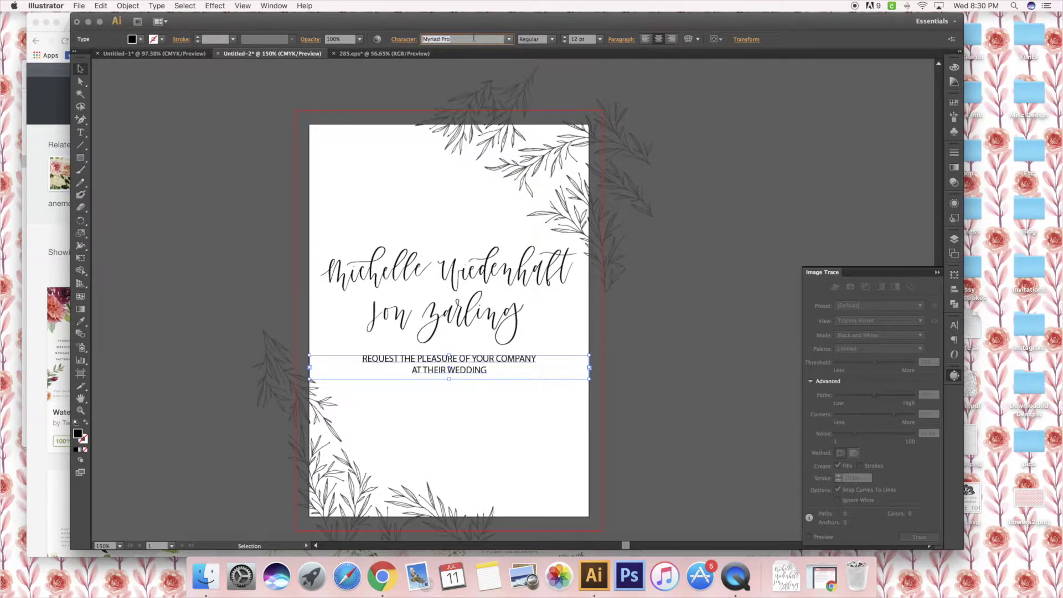
pyautogui.write('Playfair Display')
pyautogui.press('Return')
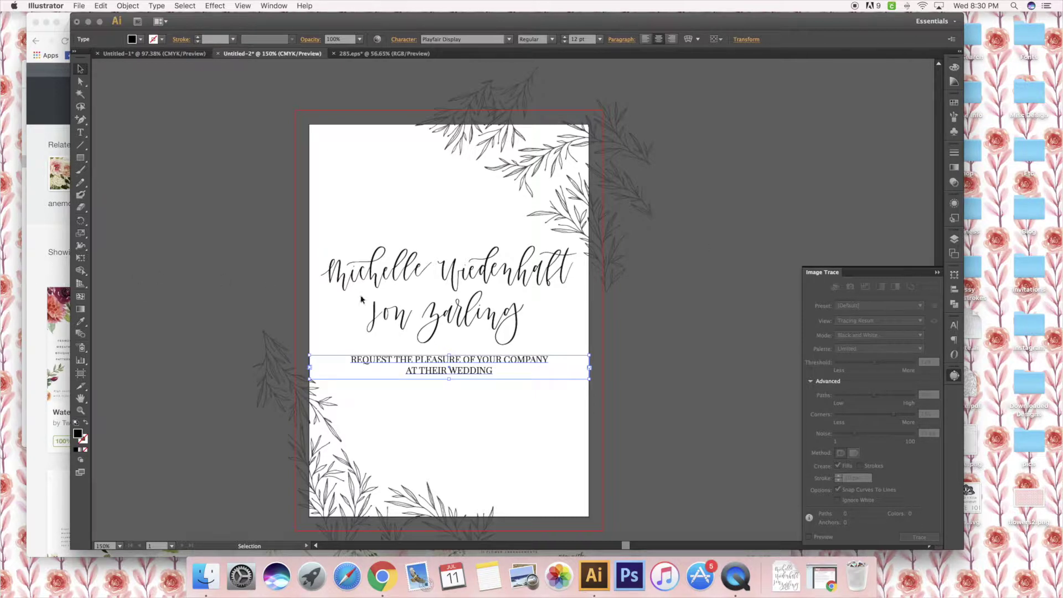
pyautogui.click(438, 359)
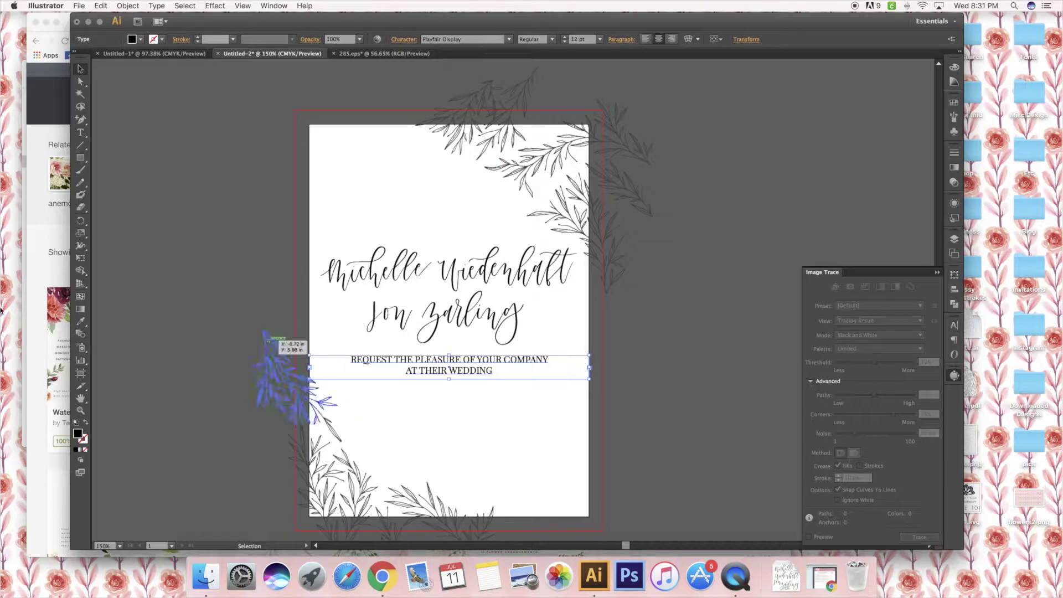
pyautogui.click(35, 288)
# Load the dafont website in a new browser tab.
pyautogui.click(765, 24)
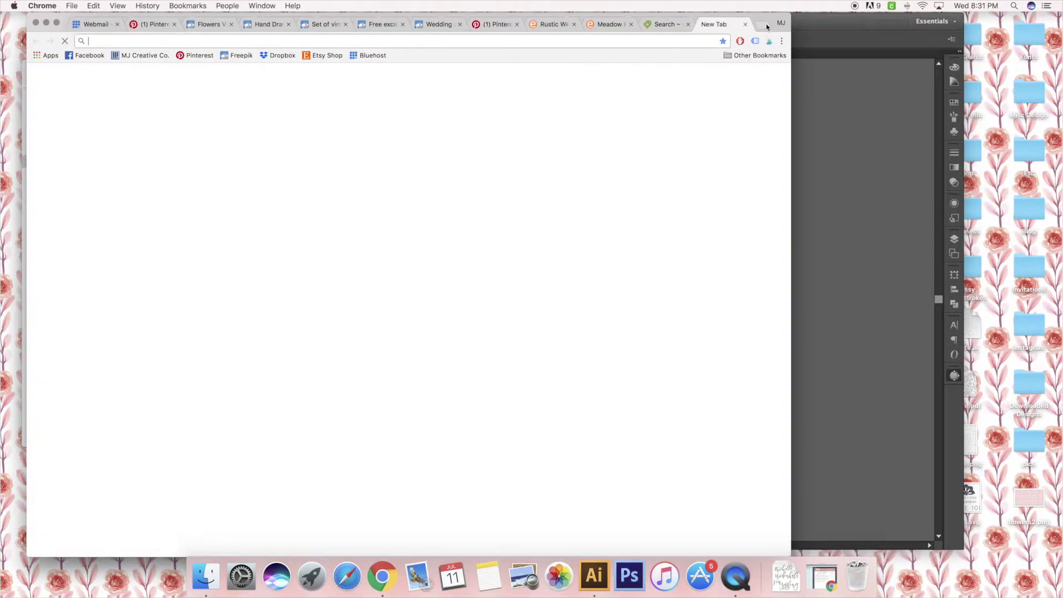
pyautogui.write('dafont')
pyautogui.press('Return')
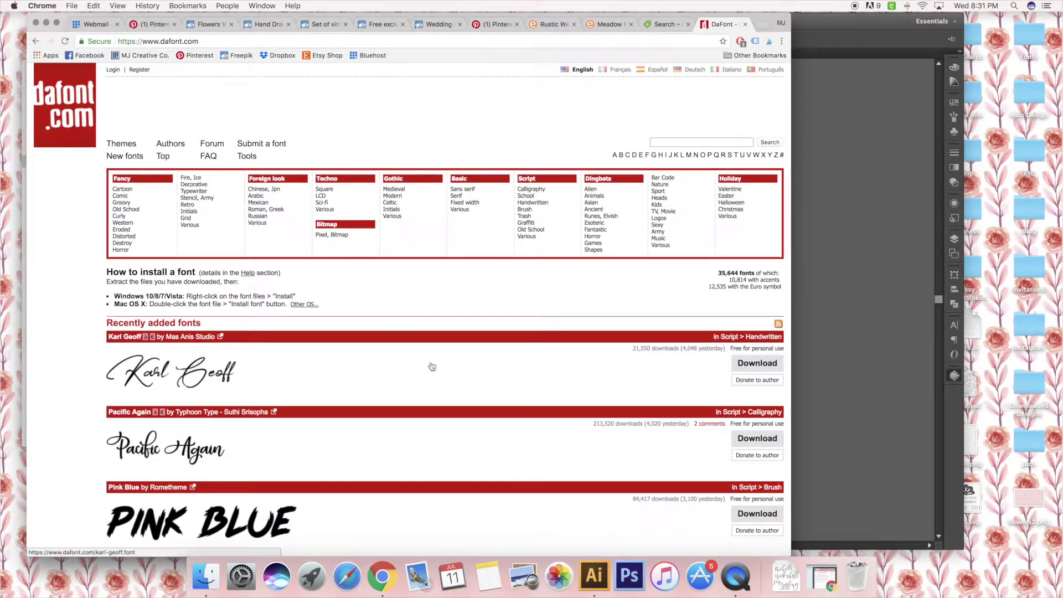
pyautogui.scroll(-2, 432, 362)
pyautogui.scroll(2, 434, 357)
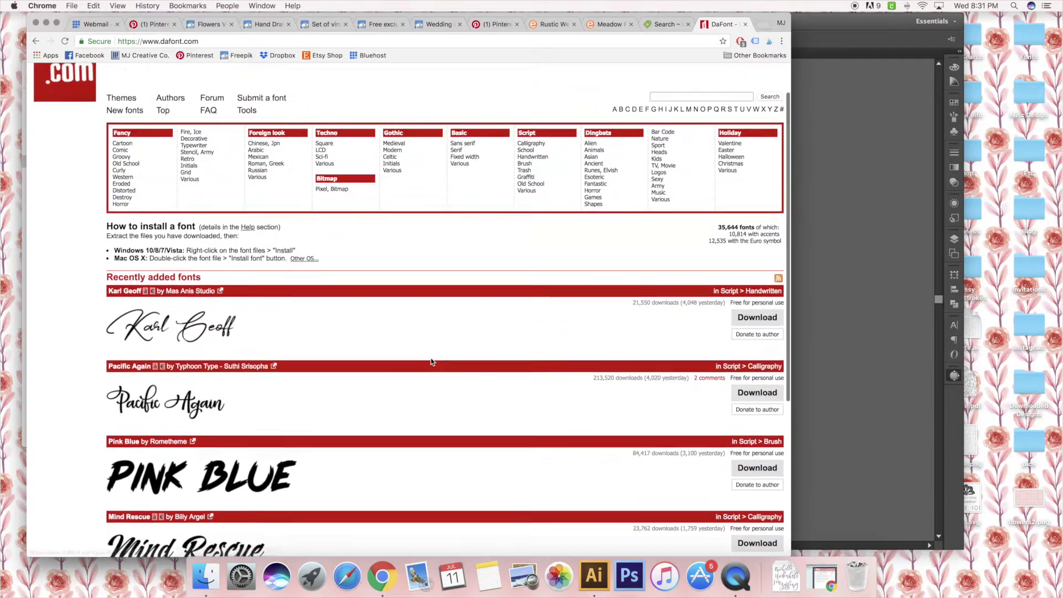
# Browse dafont's Basic > Sans serif fonts, then return to the Illustrator invitation.
pyautogui.click(682, 128)
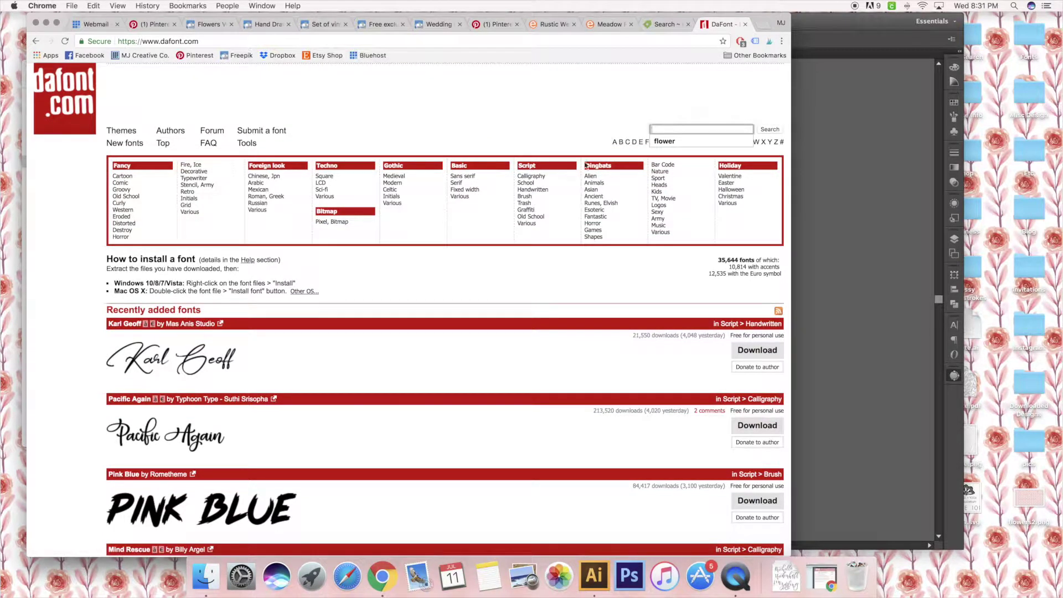
pyautogui.click(465, 189)
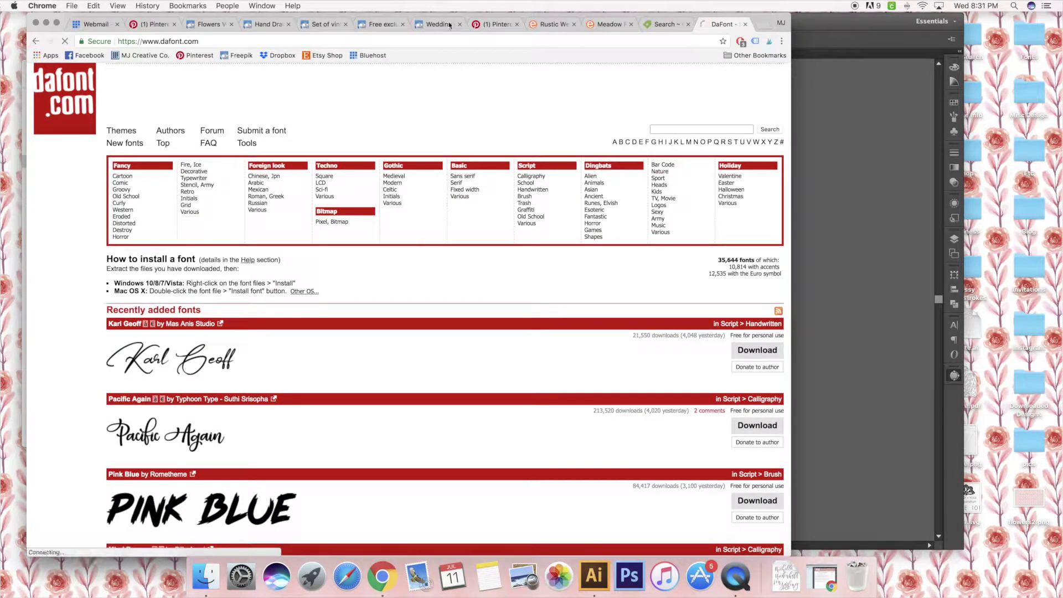
pyautogui.scroll(-1, 481, 324)
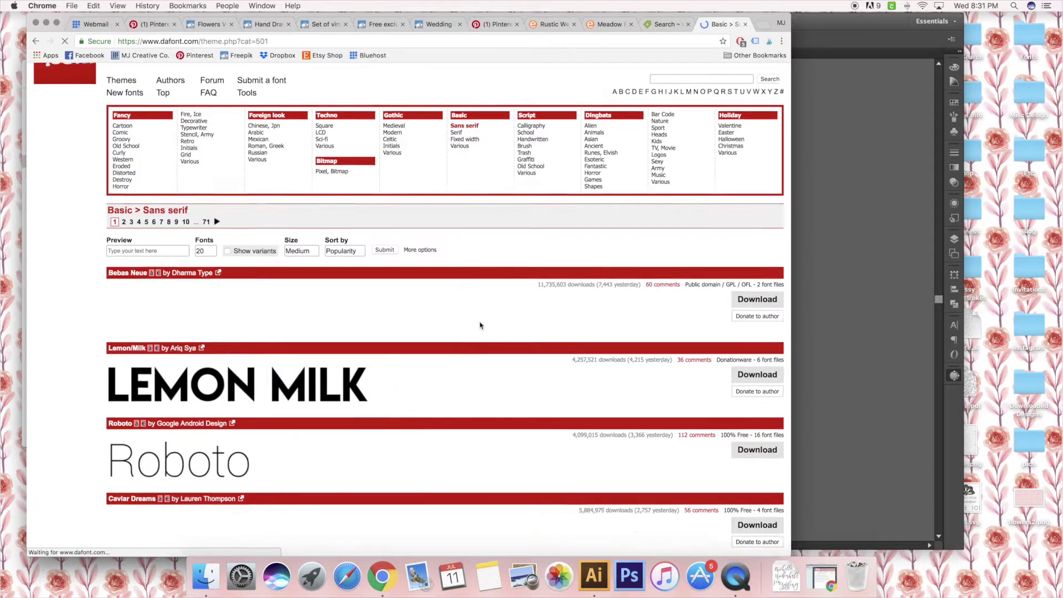
pyautogui.scroll(-3, 480, 324)
pyautogui.scroll(2, 470, 288)
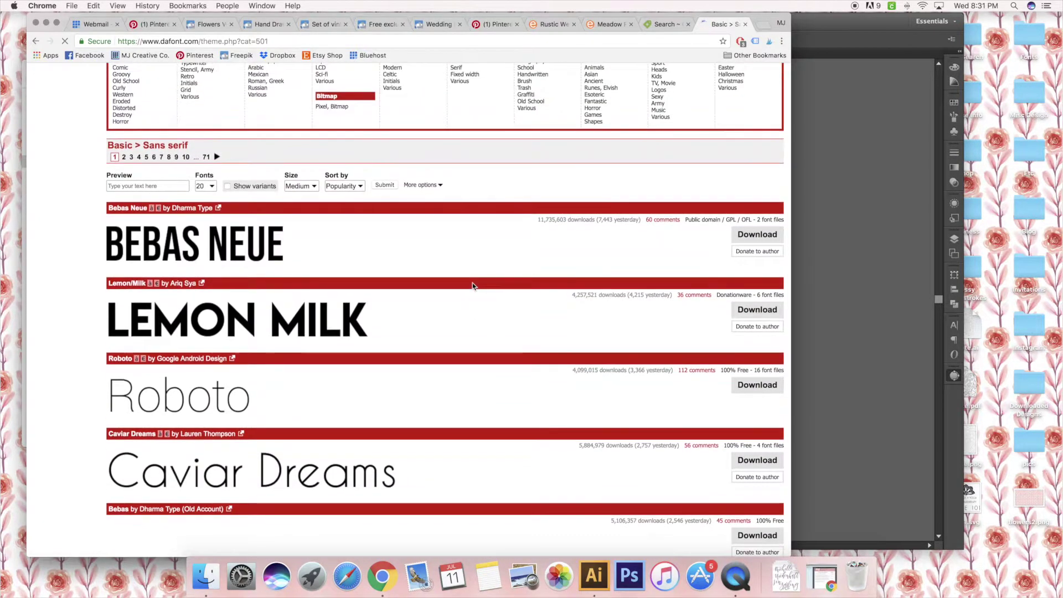
pyautogui.scroll(-3, 482, 321)
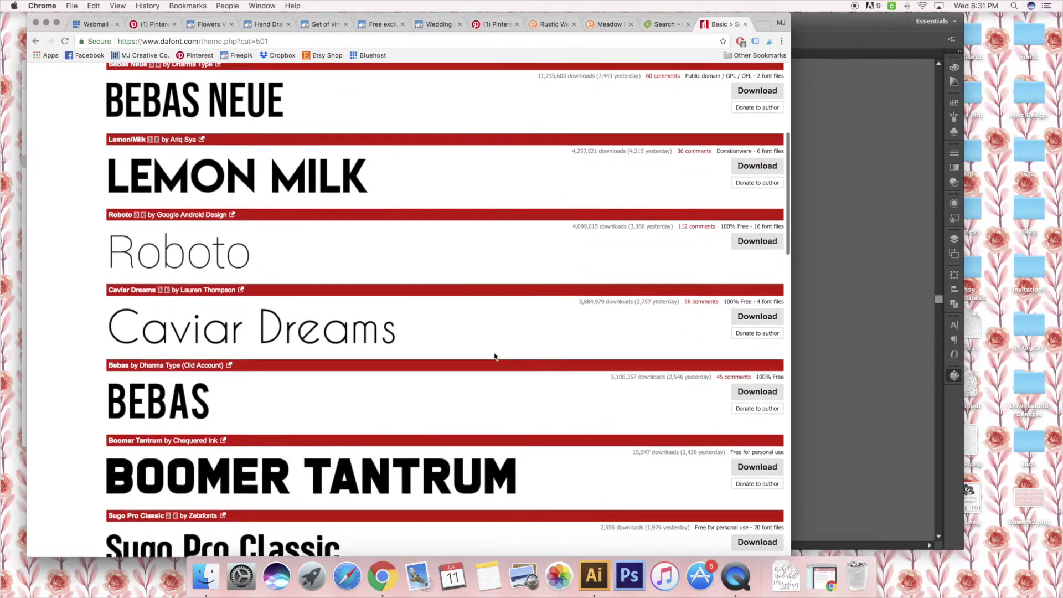
pyautogui.scroll(3, 494, 356)
pyautogui.click(835, 233)
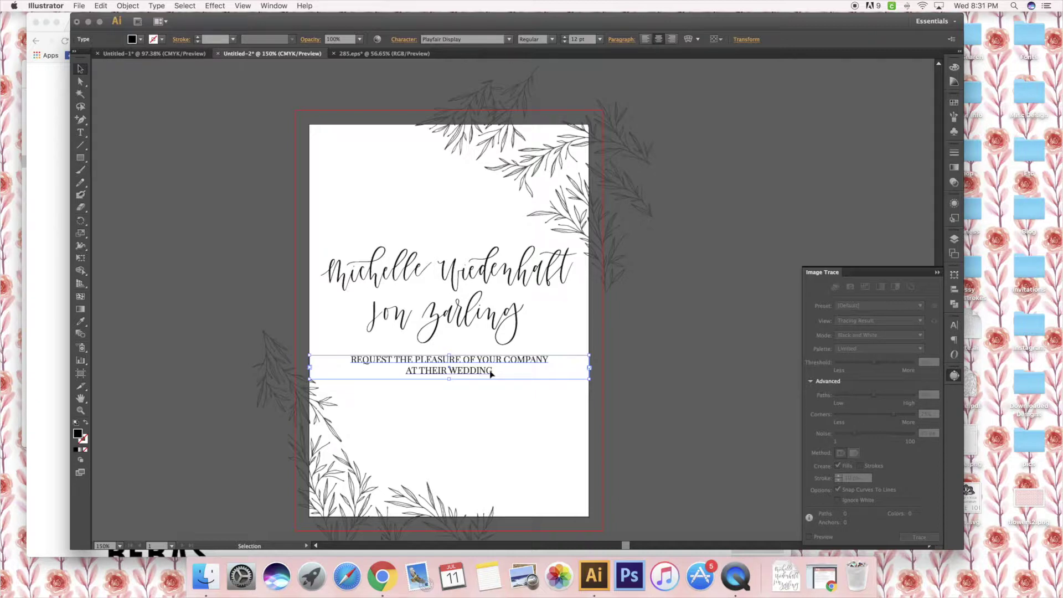
# After AT THEIR WEDDING, type 'SATURDAY, THE THIRTEENTH OF JULY' and begin the year line.
pyautogui.click(659, 356)
pyautogui.press('super+a')
pyautogui.click(657, 358)
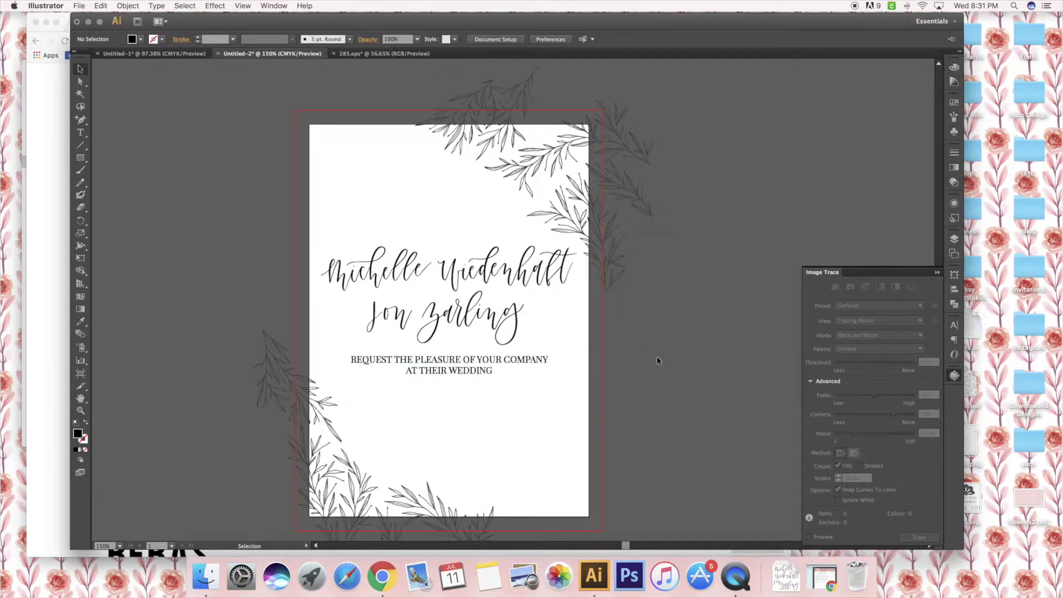
pyautogui.click(460, 366)
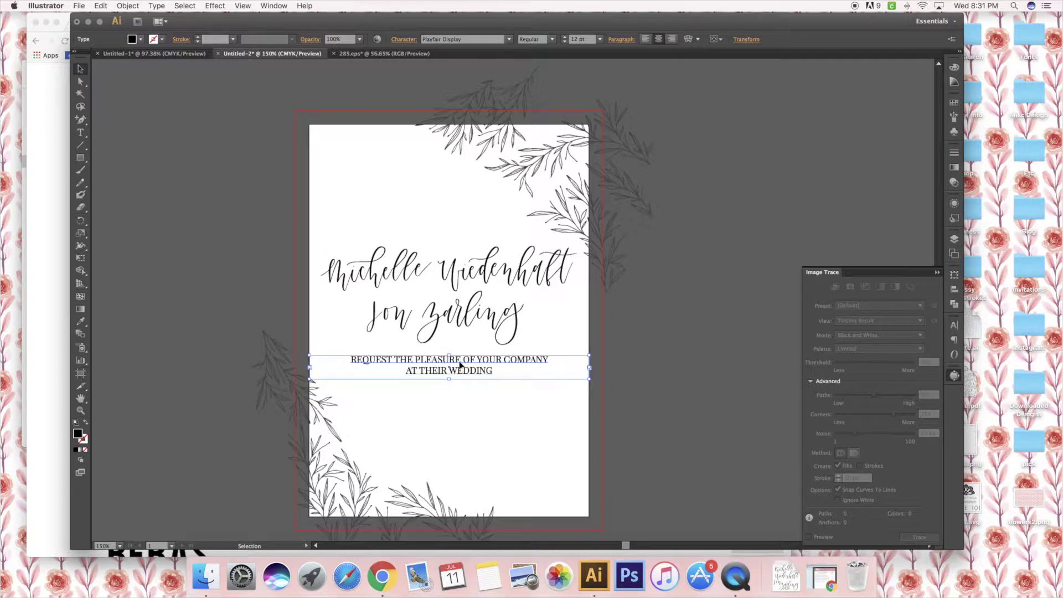
pyautogui.scroll(-2, 624, 347)
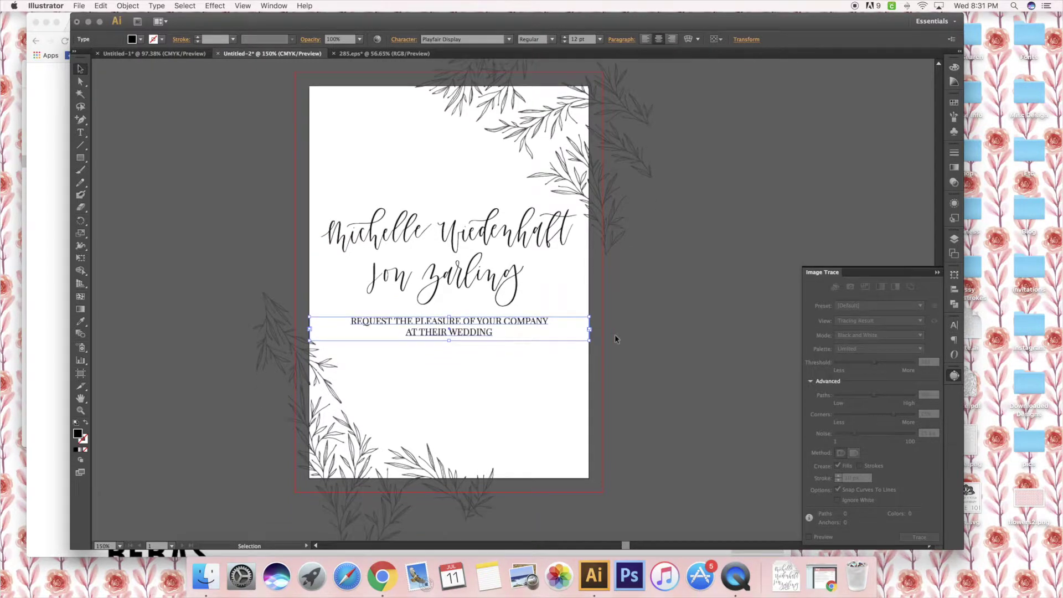
pyautogui.click(614, 333)
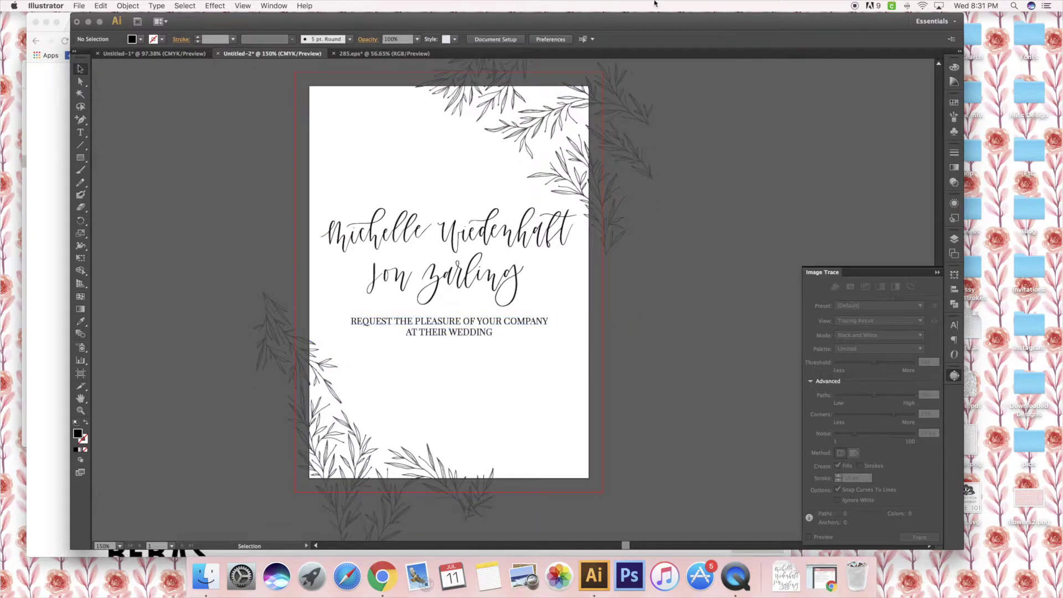
pyautogui.click(470, 332)
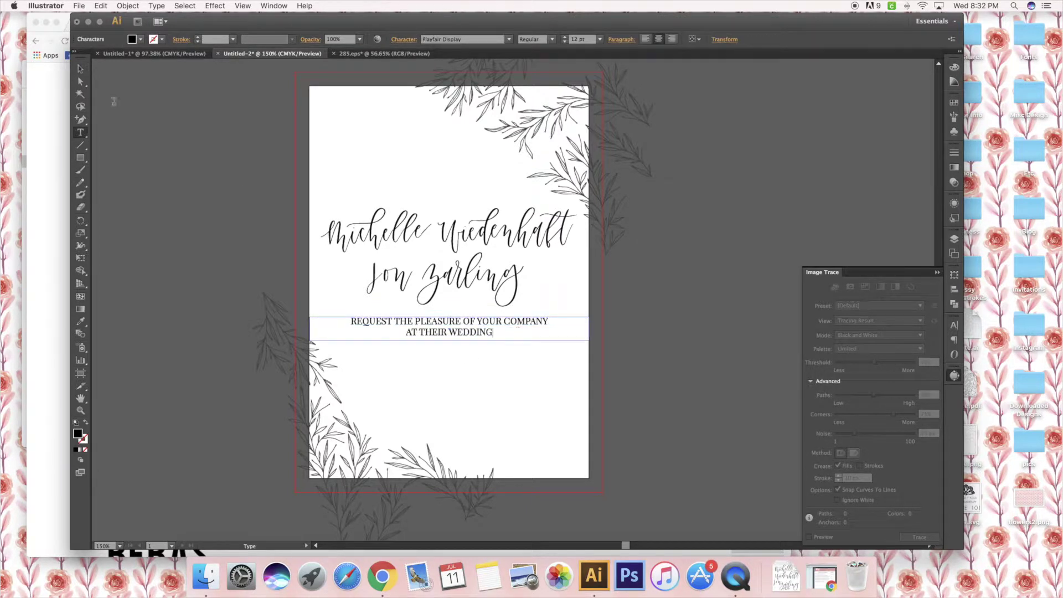
pyautogui.doubleClick(546, 333)
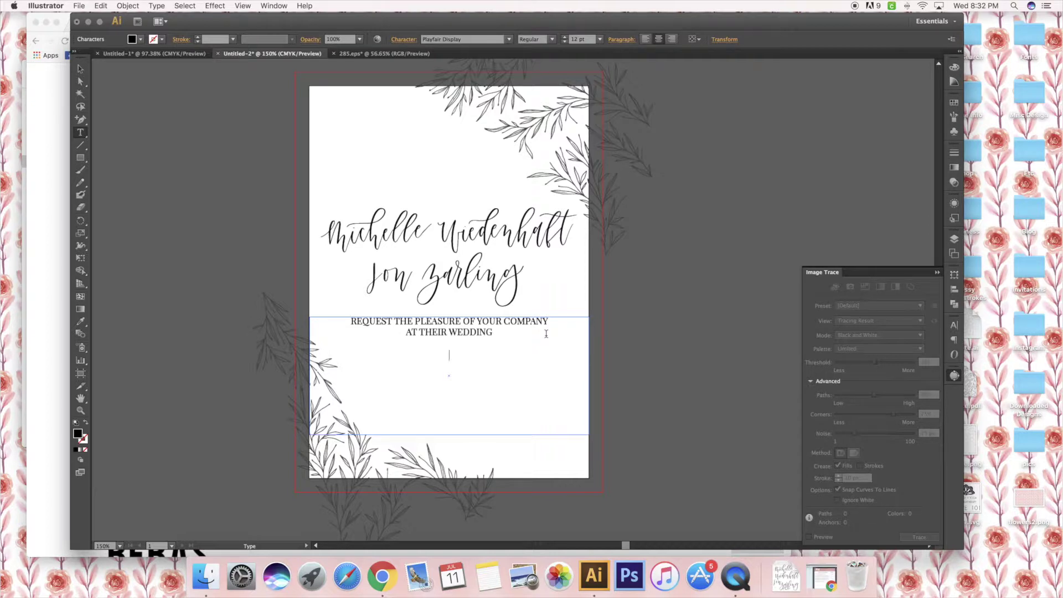
pyautogui.write('SATURDAY,')
pyautogui.write('THE THIRTE')
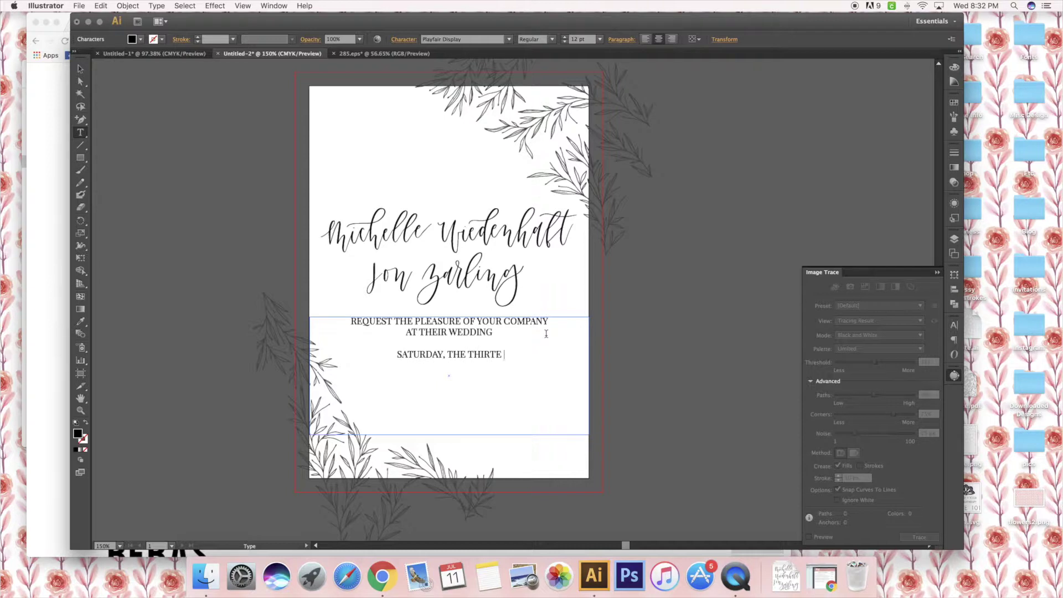
pyautogui.write('ENTH OF JULY ')
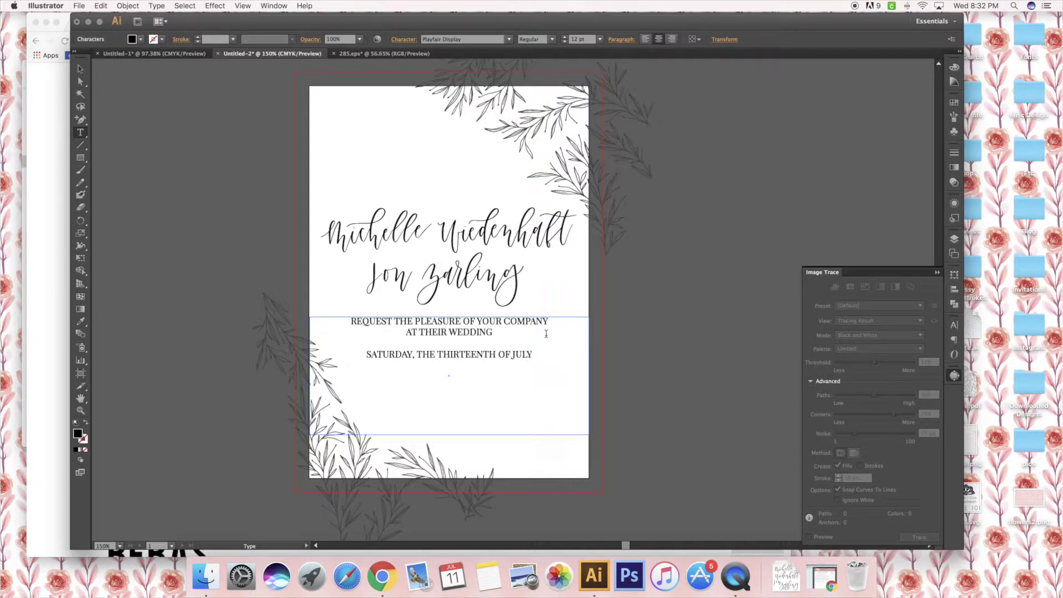
pyautogui.write('TWO THOUSAND AND EIGHTEEN')
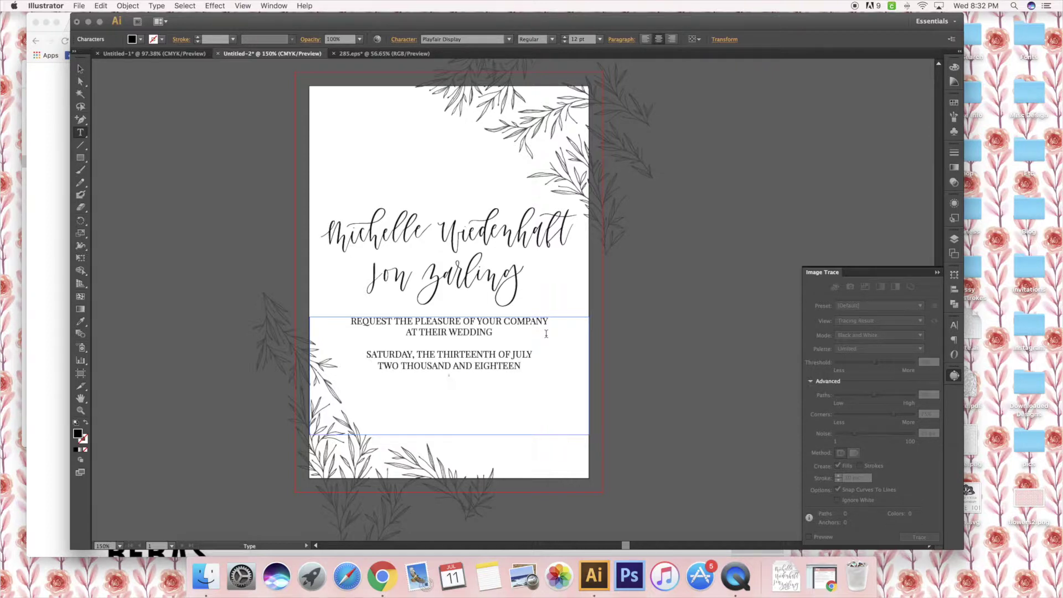
# Correct the year to 'TWO THOUSAND AND EIGHTEEN' and add 'AT 3 O'CLOCK IN THE AFTERNOON'.
pyautogui.write("AT 3 O'CLOCK")
pyautogui.write('IN THE AFTERNO')
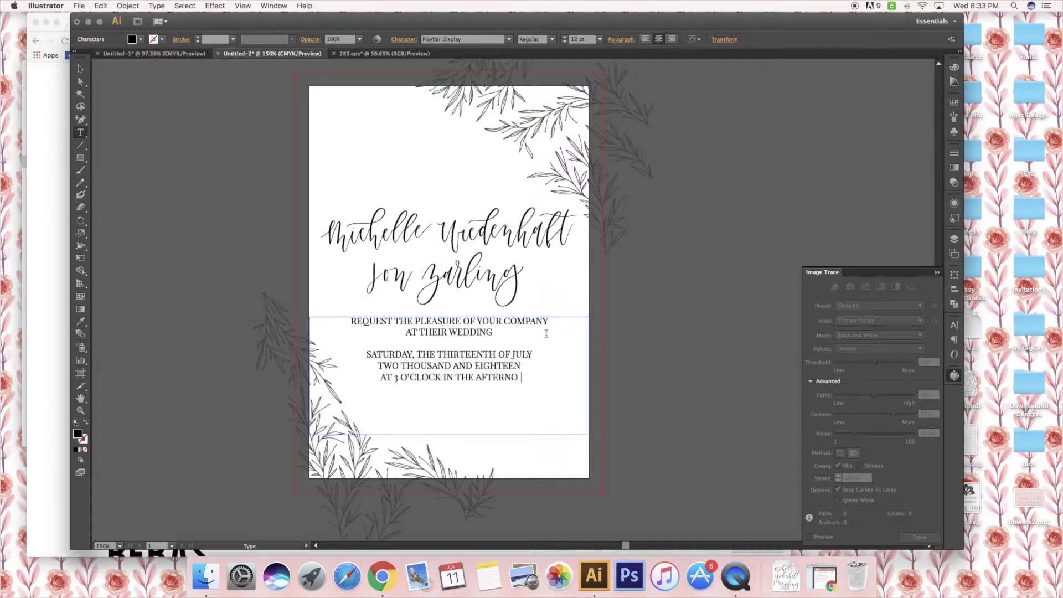
pyautogui.write('ON')
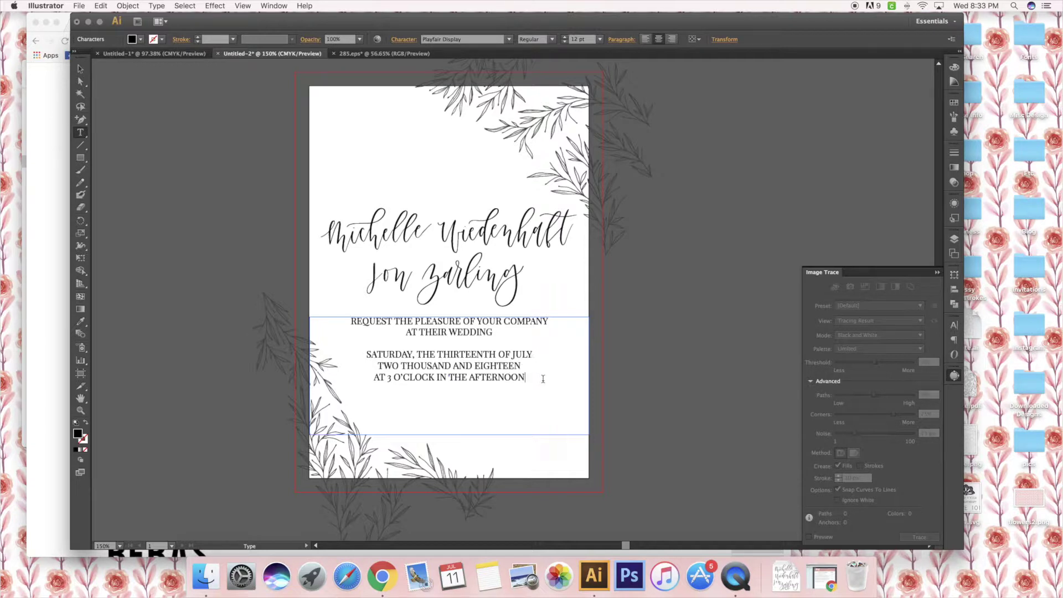
pyautogui.moveTo(543, 379); pyautogui.dragTo(469, 378)
# Finish editing the wording text and return to the Selection tool.
pyautogui.click(494, 378)
pyautogui.moveTo(386, 379); pyautogui.dragTo(438, 379)
pyautogui.click(446, 377)
pyautogui.click(80, 69)
pyautogui.click(654, 274)
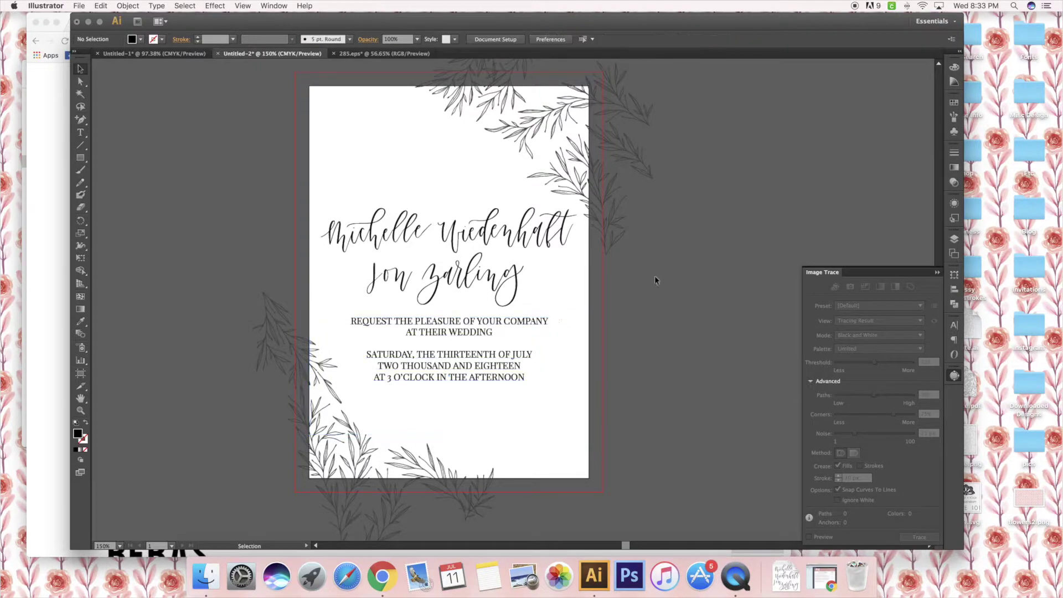
# Reduce the wording block's font size from 12 pt to 10 pt.
pyautogui.click(473, 375)
pyautogui.click(710, 360)
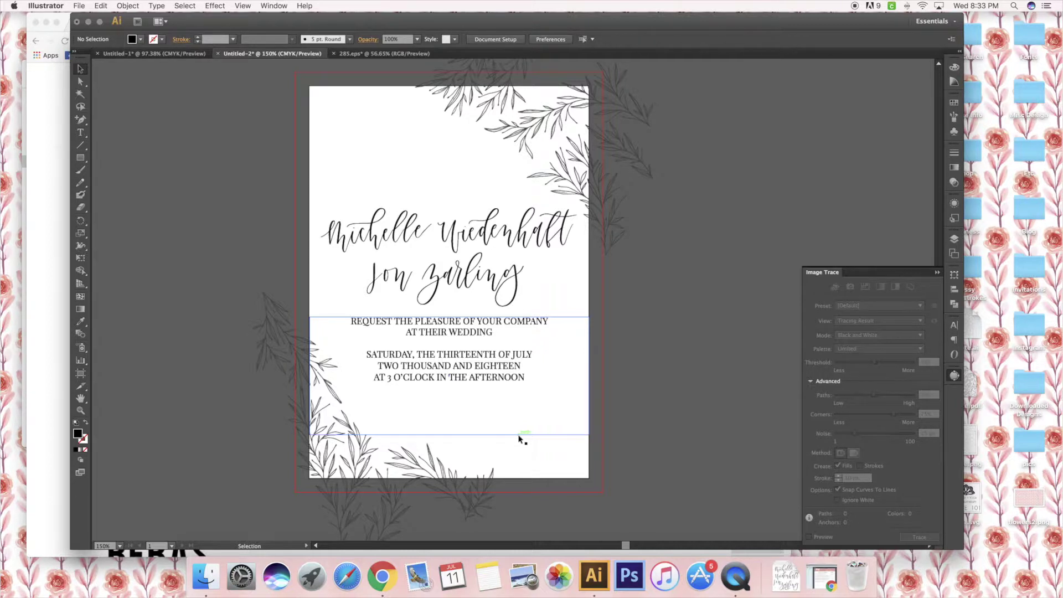
pyautogui.click(521, 439)
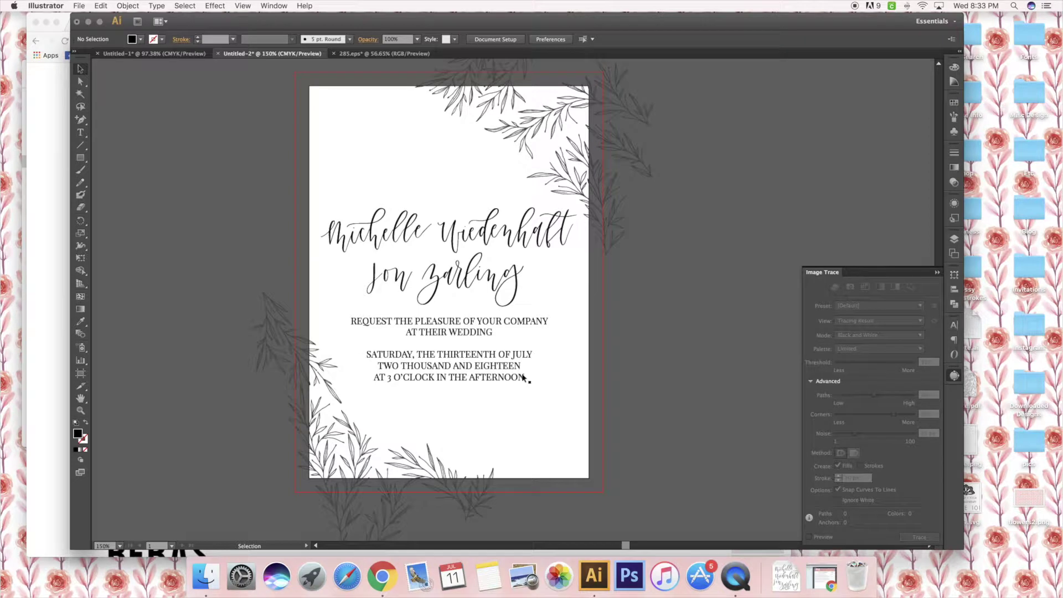
pyautogui.click(441, 377)
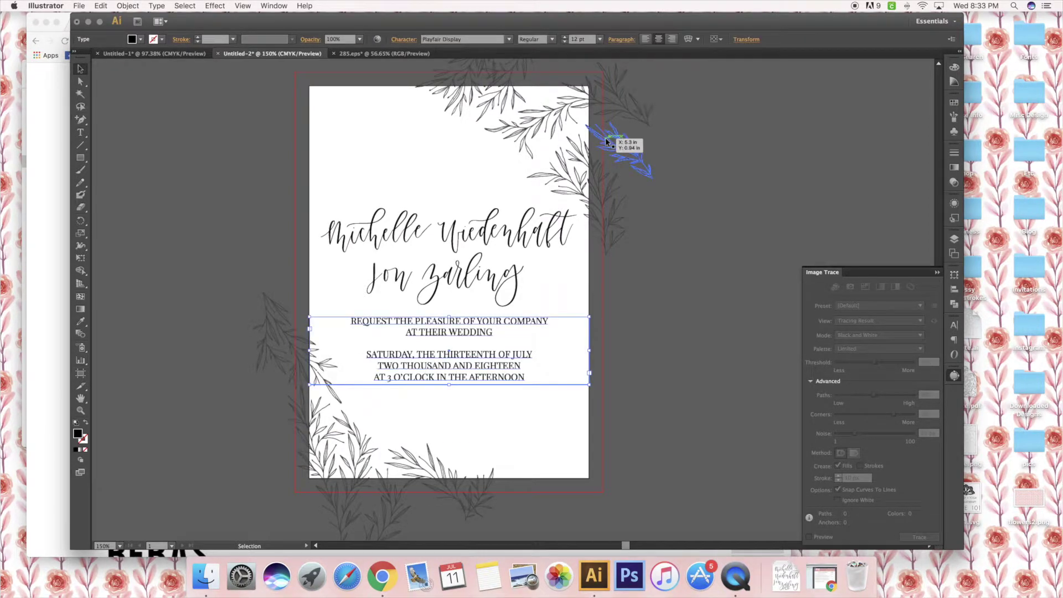
pyautogui.click(564, 41)
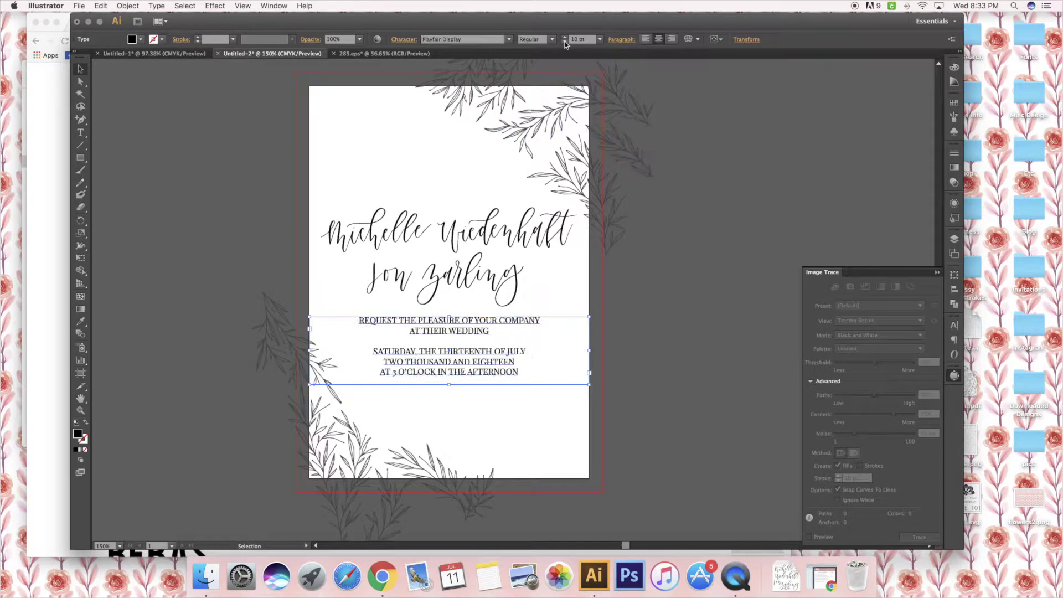
pyautogui.click(564, 42)
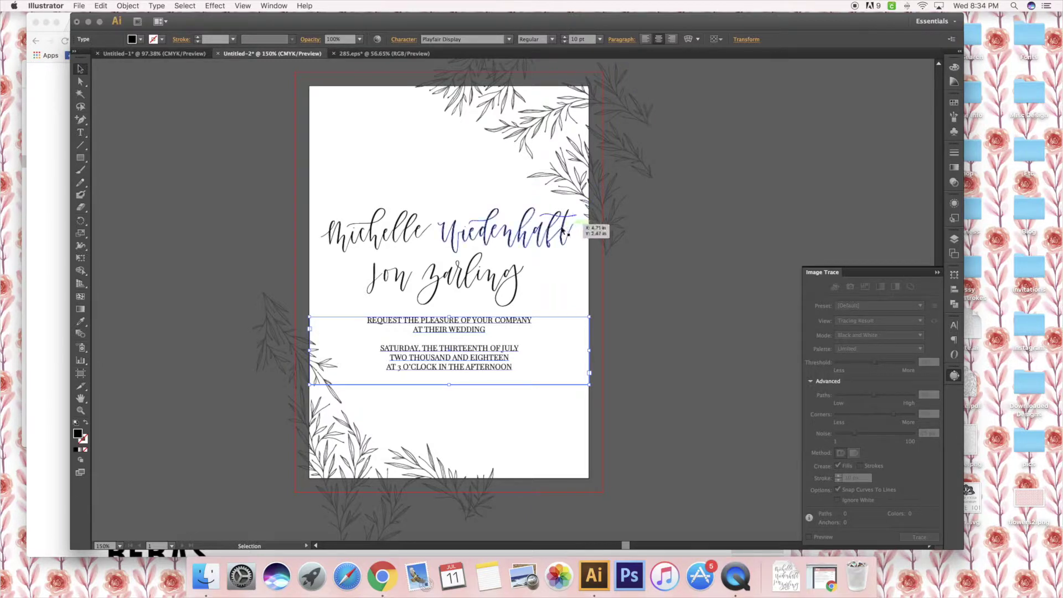
pyautogui.click(691, 307)
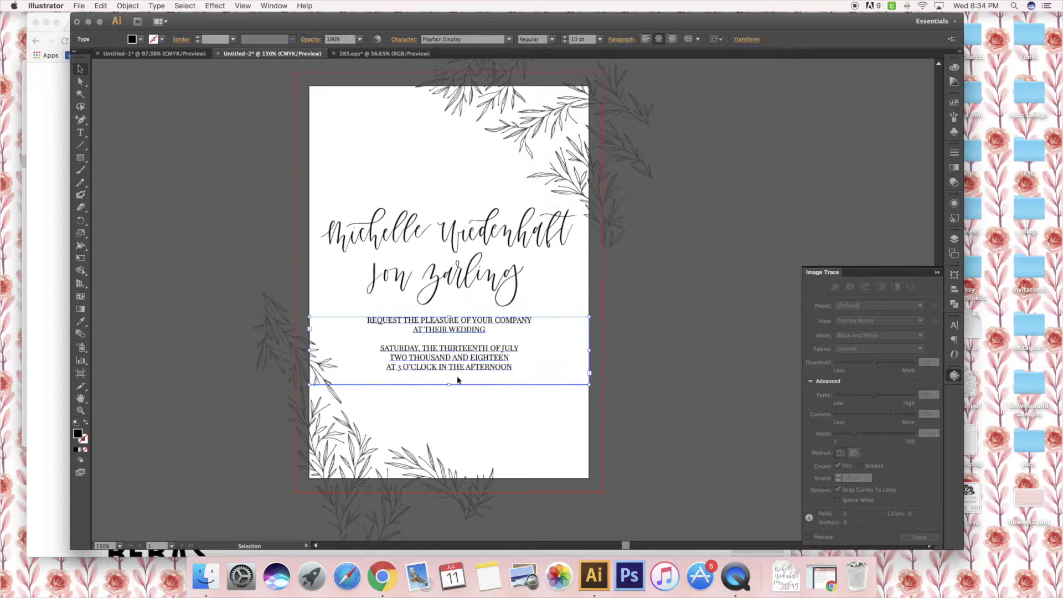
pyautogui.click(451, 387)
pyautogui.click(486, 361)
# Paste the venue and address lines after the time and make THE BOG bold.
pyautogui.doubleClick(486, 361)
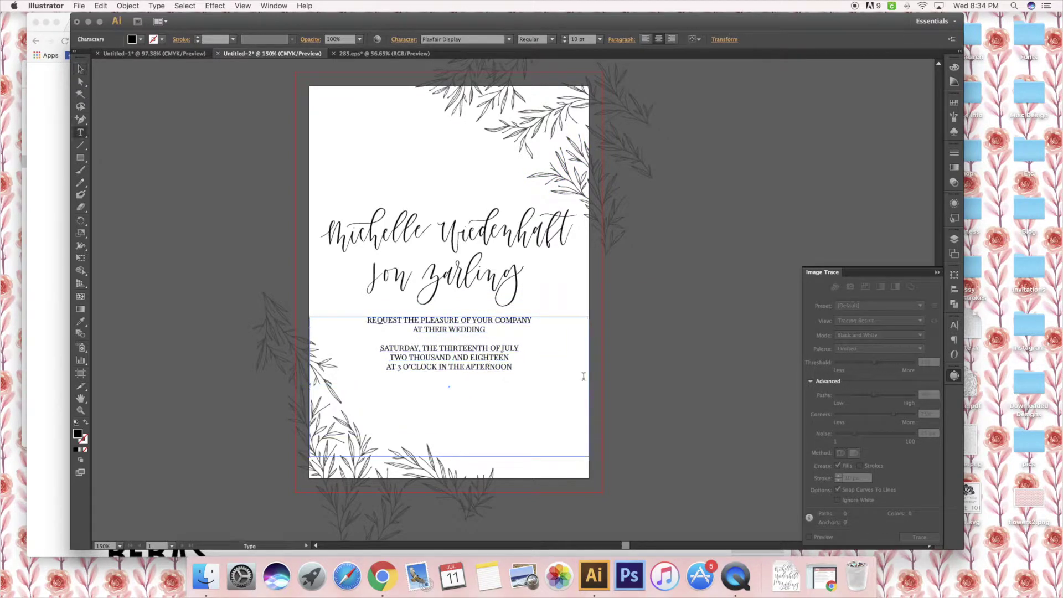
pyautogui.write('BOG 3121 COUNTY ROAD I SAUKVILLE, WISCONSIN')
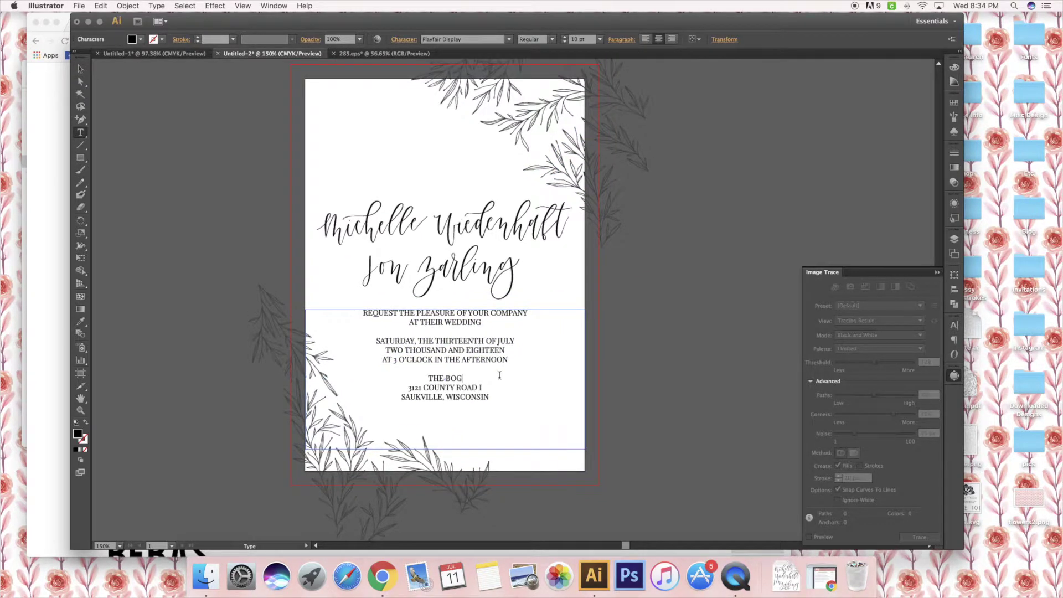
pyautogui.moveTo(466, 379); pyautogui.dragTo(423, 379)
pyautogui.moveTo(376, 341); pyautogui.dragTo(427, 378)
pyautogui.click(552, 39)
pyautogui.click(466, 378)
pyautogui.click(552, 39)
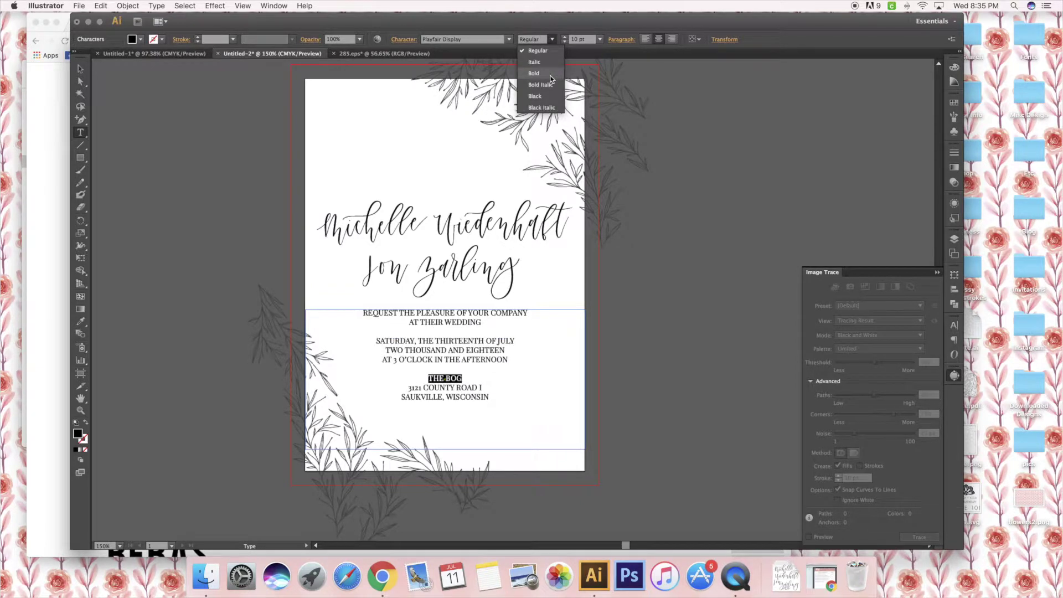
pyautogui.click(534, 73)
# Make the line 'SATURDAY, THE THIRTEENTH OF JULY' bold.
pyautogui.click(514, 340)
pyautogui.moveTo(515, 340); pyautogui.dragTo(370, 337)
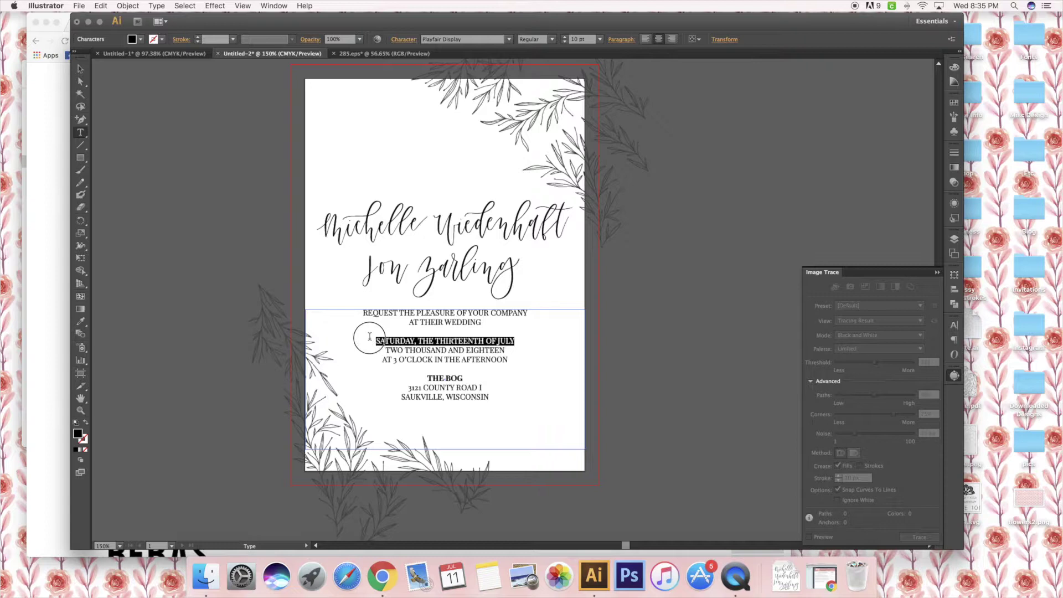
pyautogui.click(554, 37)
pyautogui.click(534, 73)
pyautogui.click(482, 387)
pyautogui.keyDown('super'); pyautogui.click(685, 389); pyautogui.keyUp('super')
pyautogui.press('a')
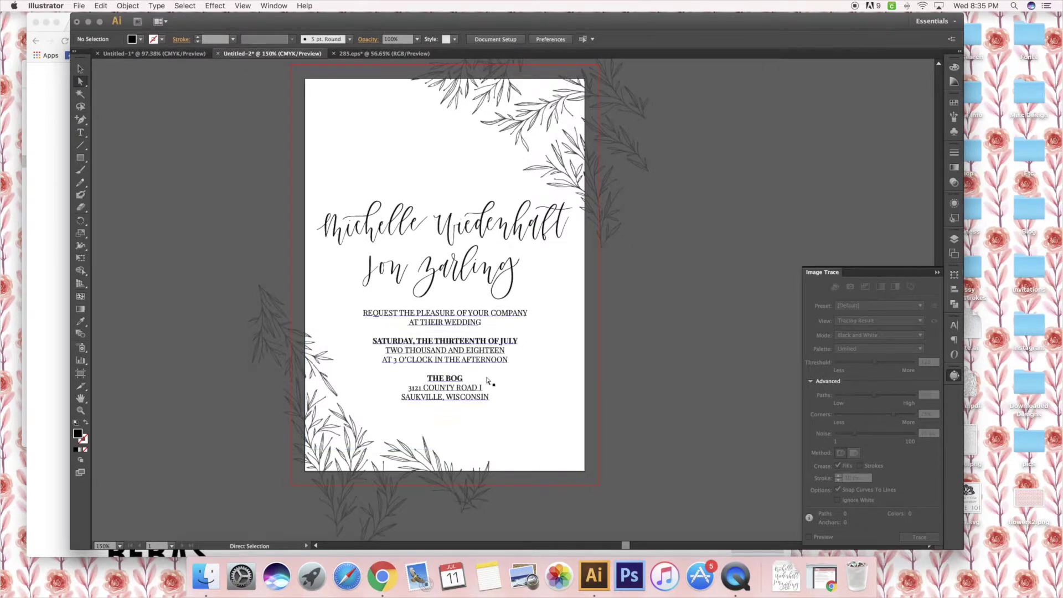
pyautogui.click(787, 576)
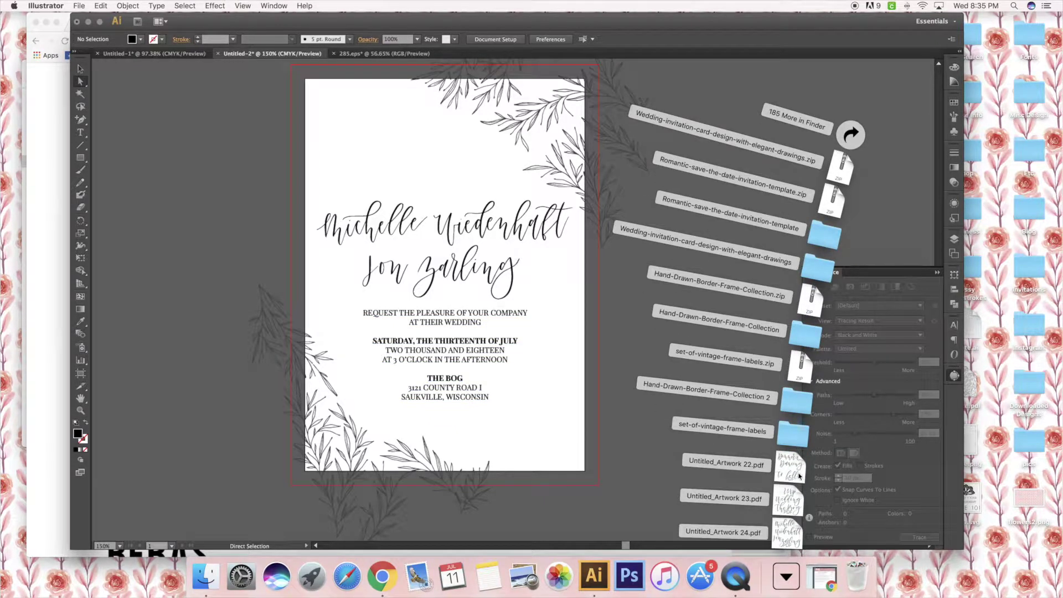
# Place Untitled_Artwork 22.pdf, the 'Dinner & Dancing to follow' lettering, right of the artboard.
pyautogui.moveTo(799, 475); pyautogui.dragTo(698, 195)
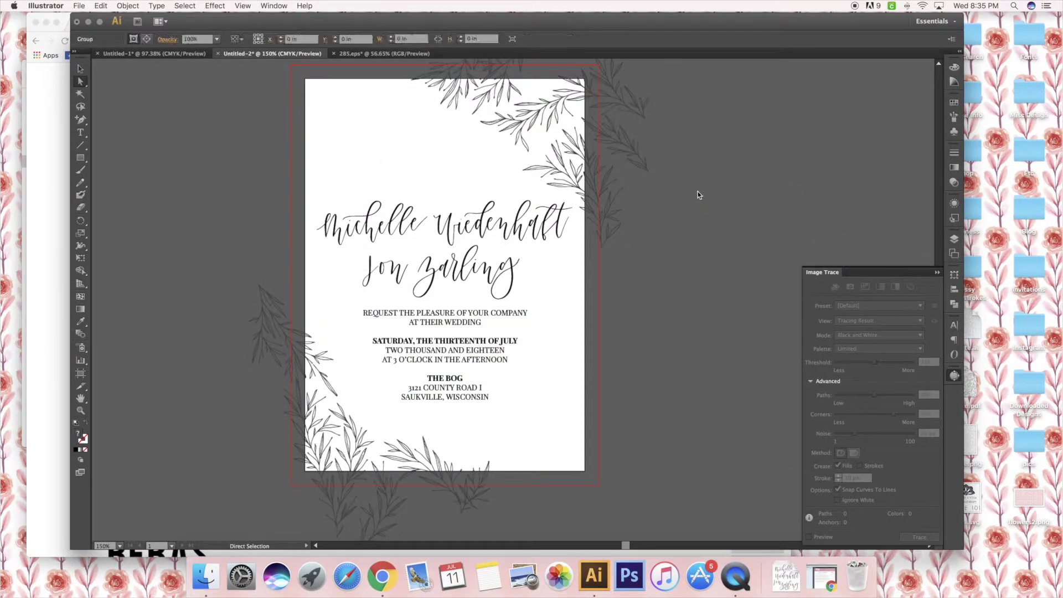
pyautogui.hscroll(5, 697, 194)
pyautogui.scroll(5, 697, 195)
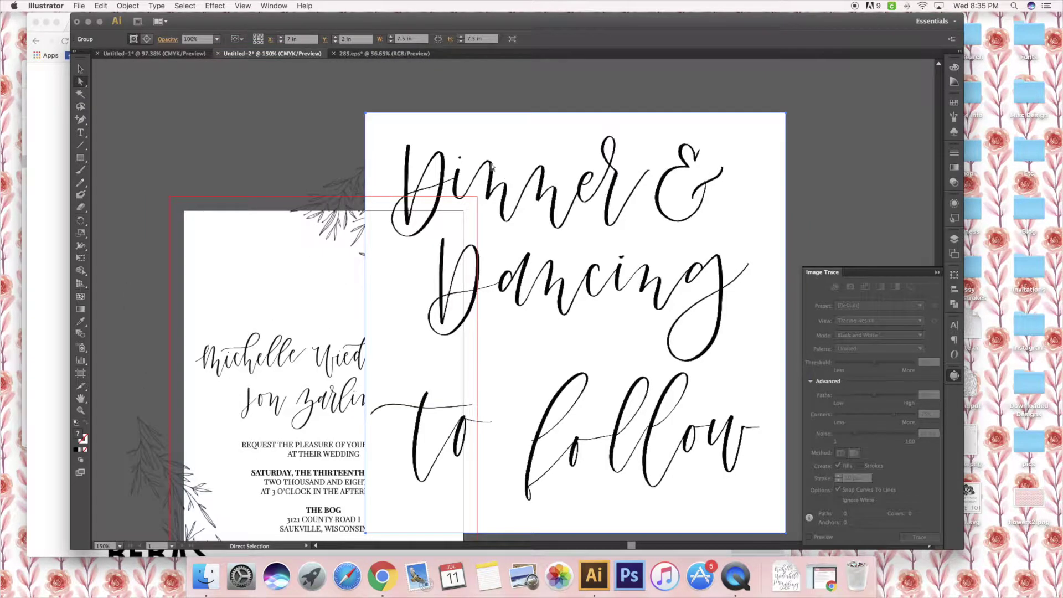
pyautogui.moveTo(492, 166); pyautogui.dragTo(656, 208)
pyautogui.hscroll(2, 647, 203)
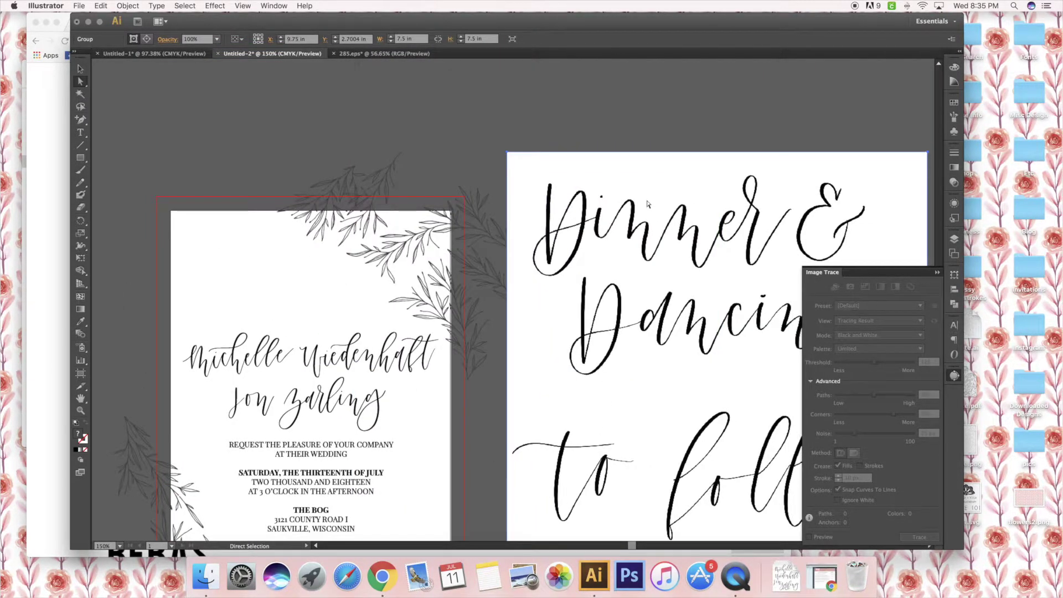
pyautogui.hscroll(5, 648, 204)
pyautogui.scroll(-2, 648, 204)
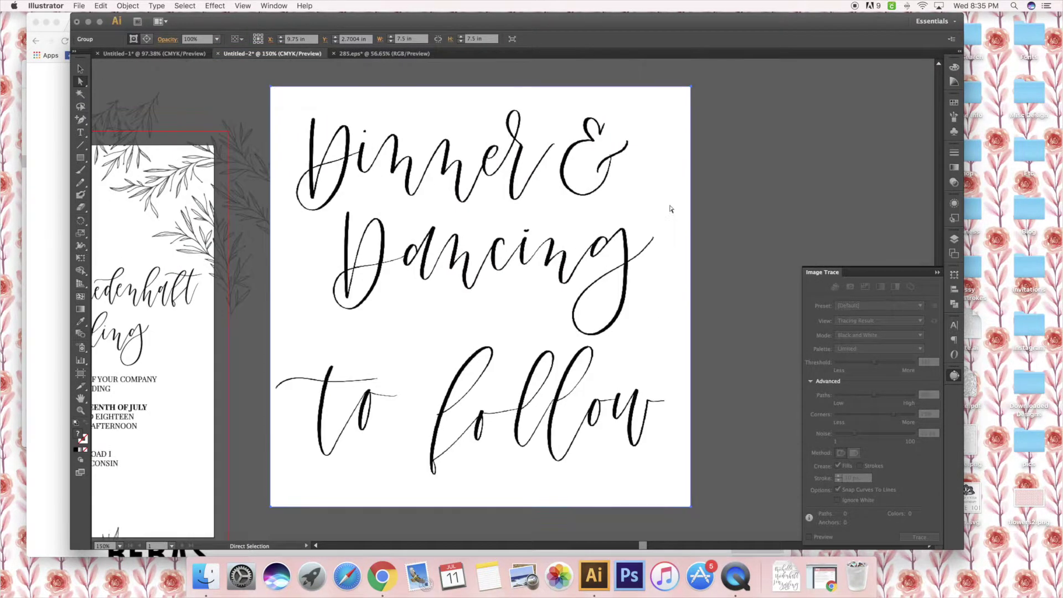
# Trace the lettering with Black and White Logo and Ignore White, then expand to paths.
pyautogui.click(228, 78)
pyautogui.click(384, 39)
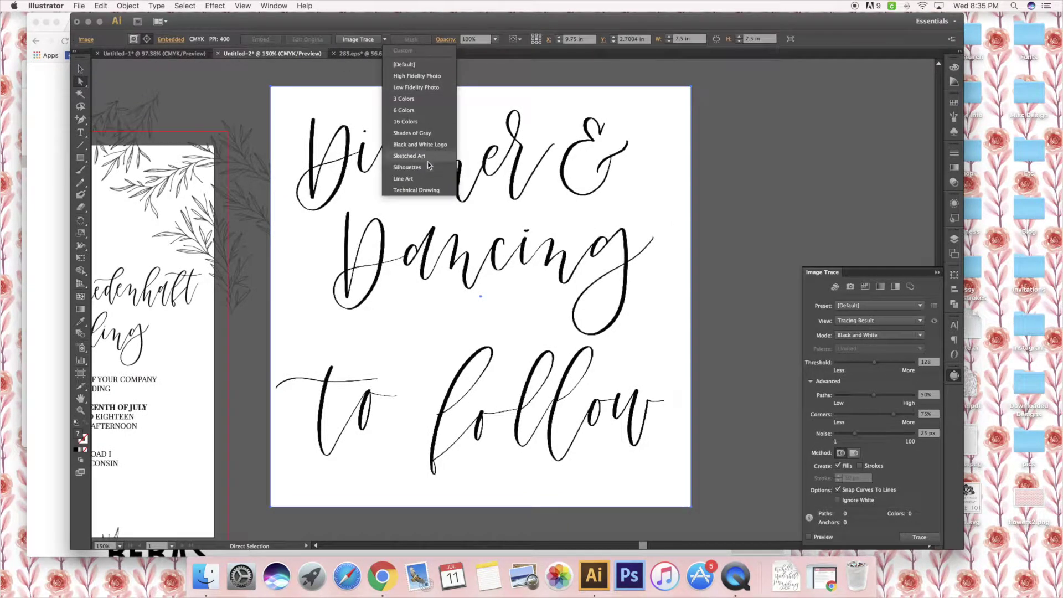
pyautogui.click(430, 146)
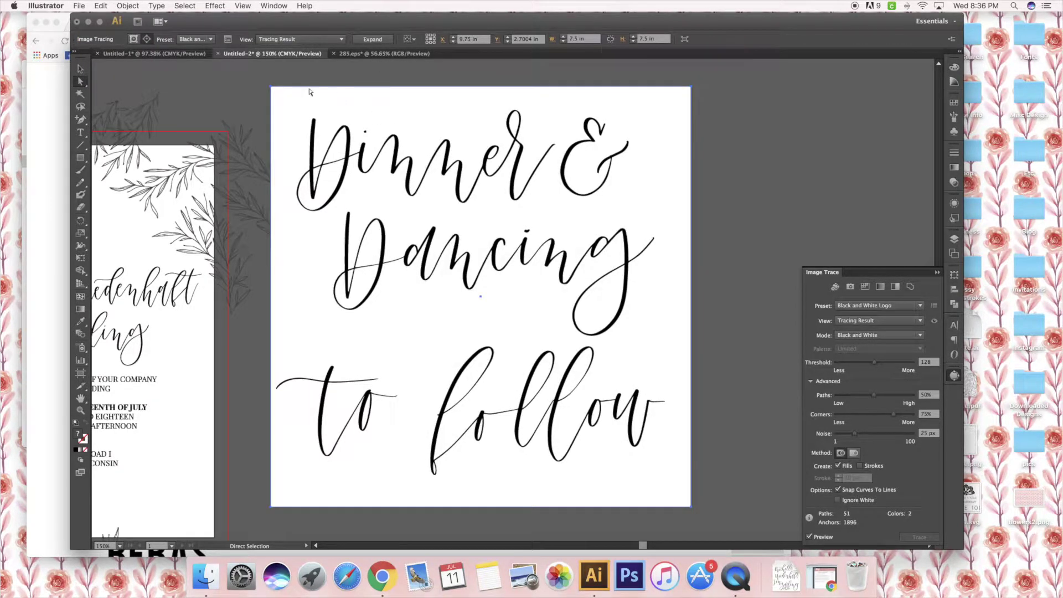
pyautogui.click(838, 500)
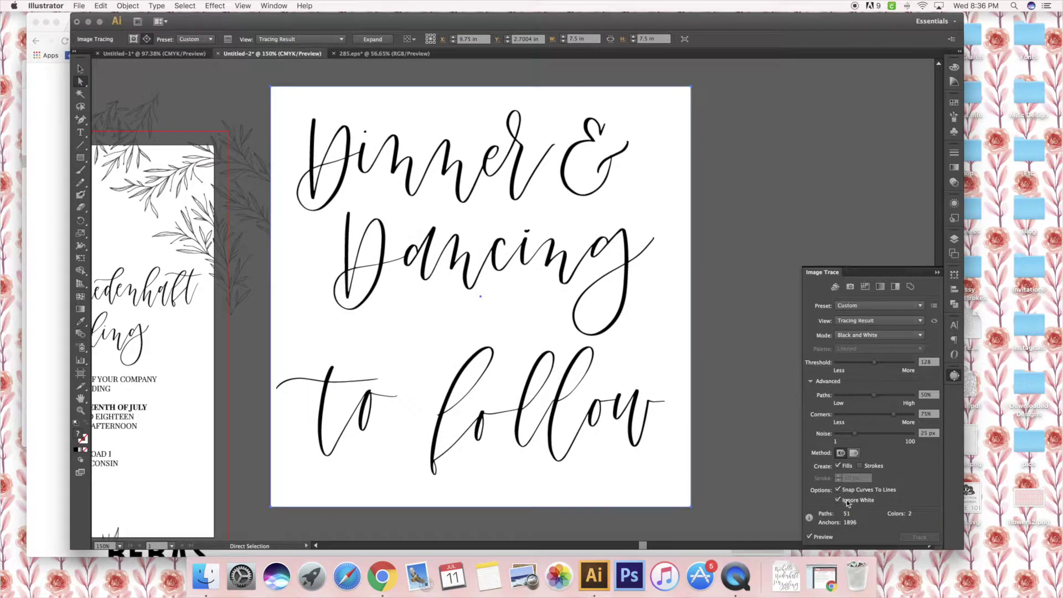
pyautogui.click(364, 41)
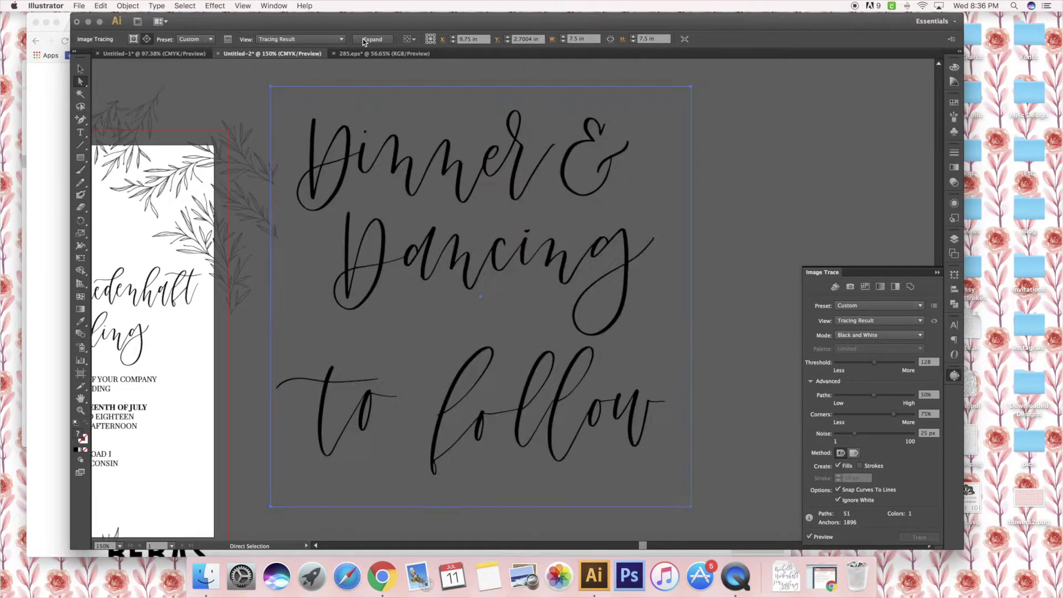
pyautogui.doubleClick(283, 92)
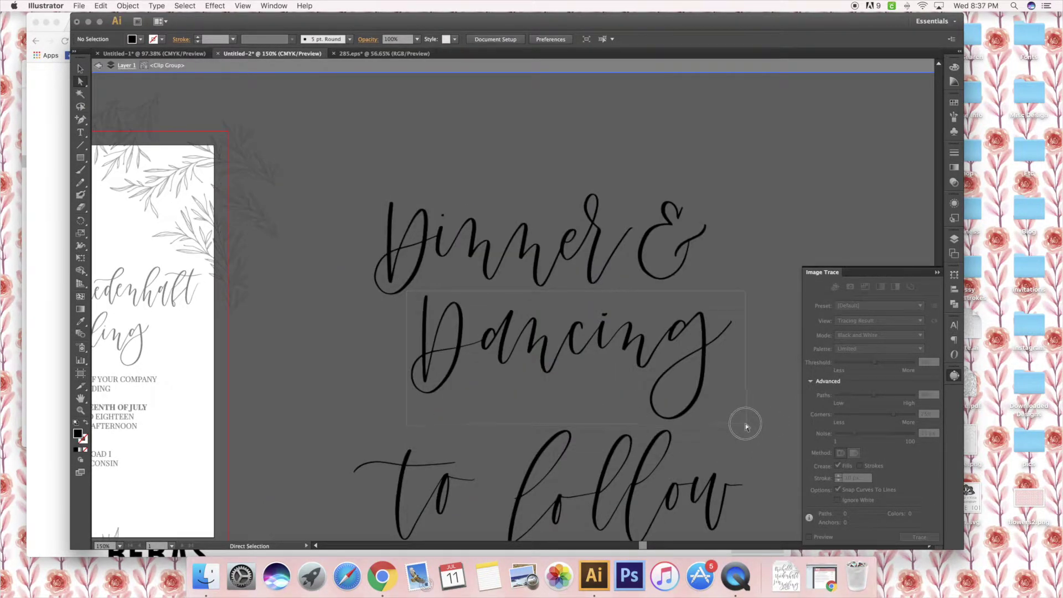
# Move the word 'Dancing' up beside 'Dinner &'.
pyautogui.click(487, 319)
pyautogui.press('v')
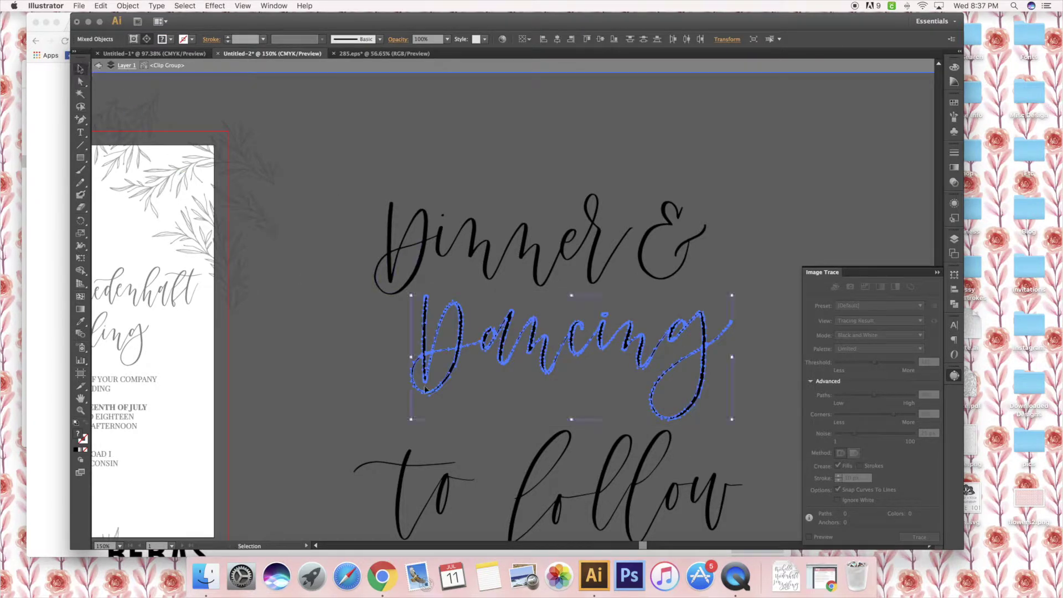
pyautogui.moveTo(426, 334); pyautogui.dragTo(725, 232)
pyautogui.hscroll(6, 721, 354)
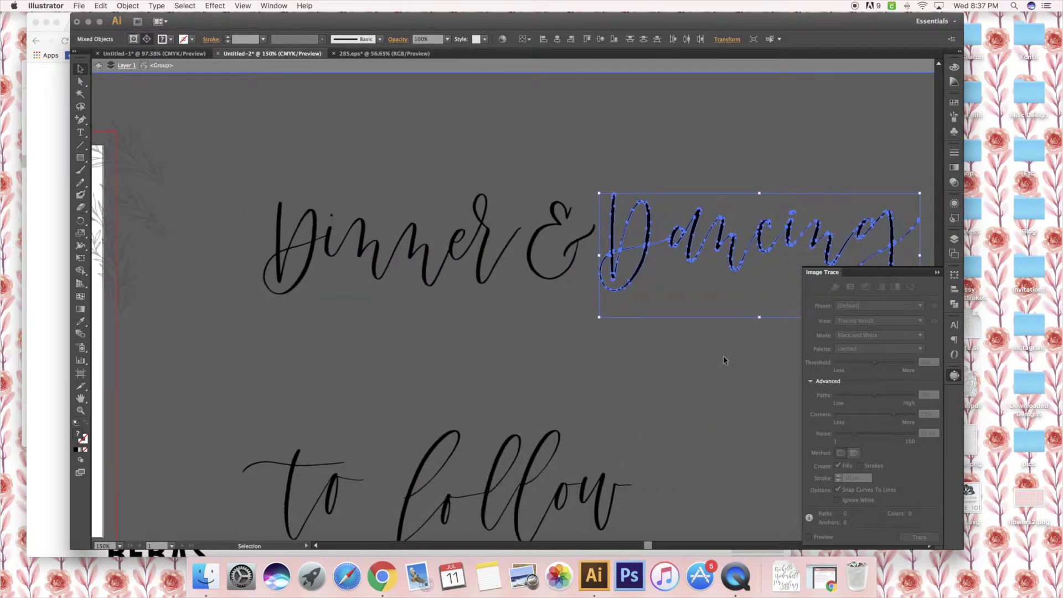
pyautogui.scroll(-3, 595, 387)
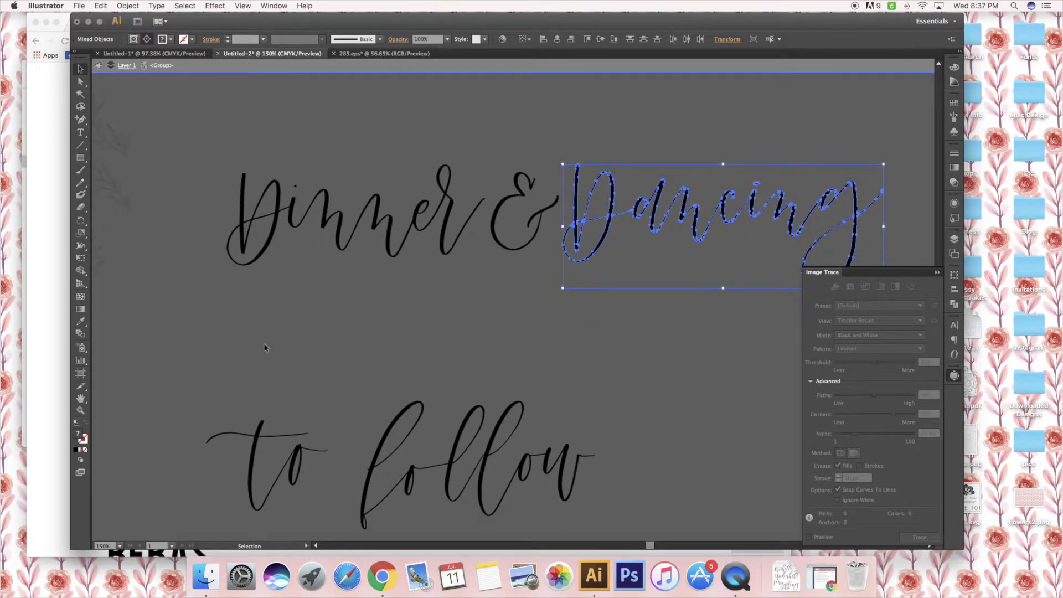
pyautogui.click(160, 397)
# Move 'to follow' up directly beneath 'Dinner & Dancing'.
pyautogui.press('super+a')
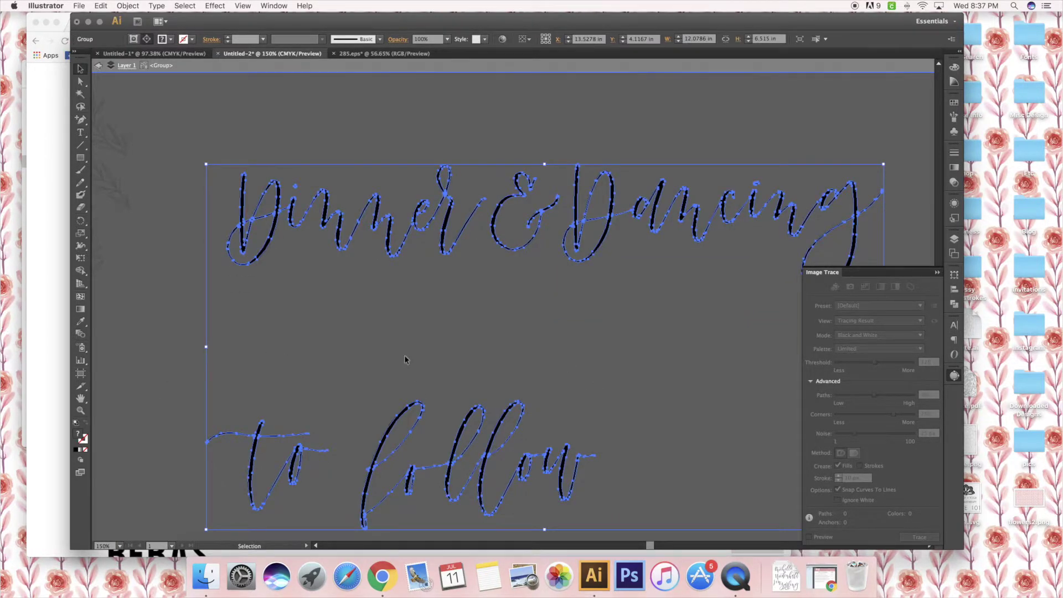
pyautogui.click(404, 359)
pyautogui.scroll(-5, 332, 332)
pyautogui.press('a')
pyautogui.moveTo(210, 332); pyautogui.dragTo(492, 469)
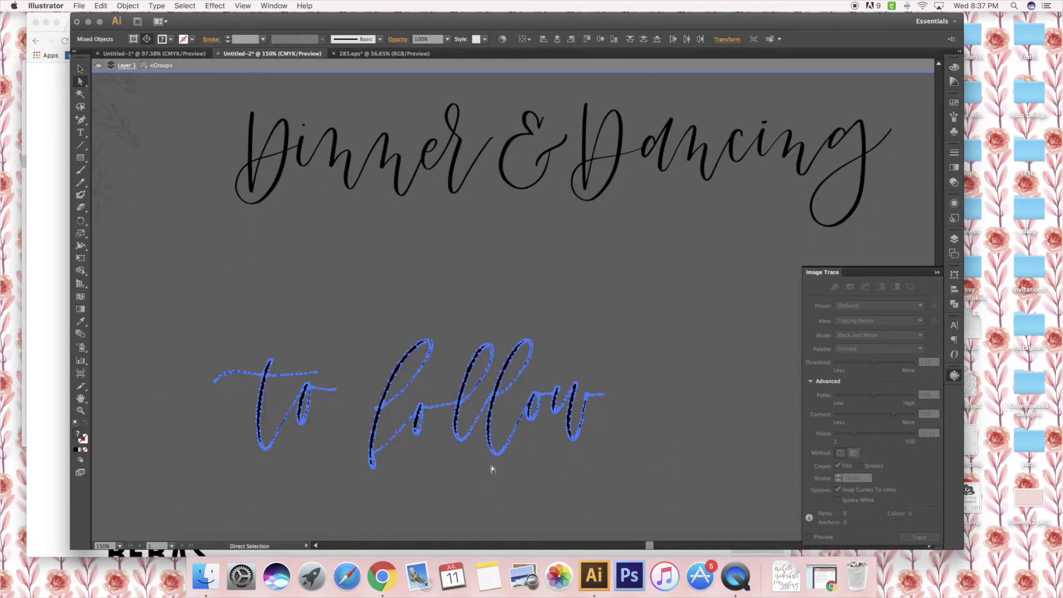
pyautogui.click(80, 69)
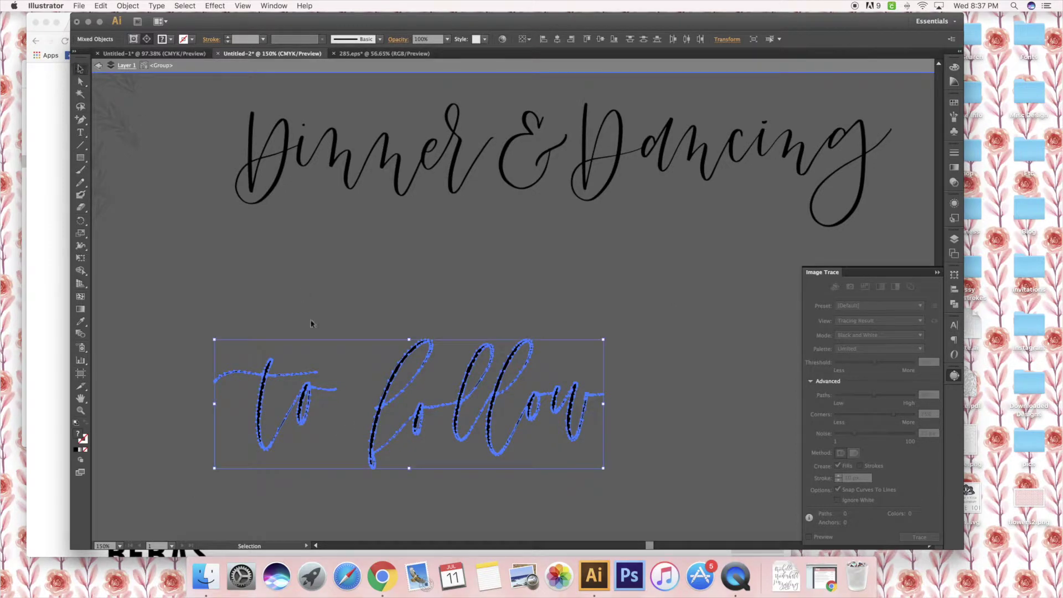
pyautogui.moveTo(387, 397); pyautogui.dragTo(523, 253)
# Scale the Dinner & Dancing to follow lettering down and place it beneath the venue address.
pyautogui.doubleClick(206, 162)
pyautogui.click(238, 178)
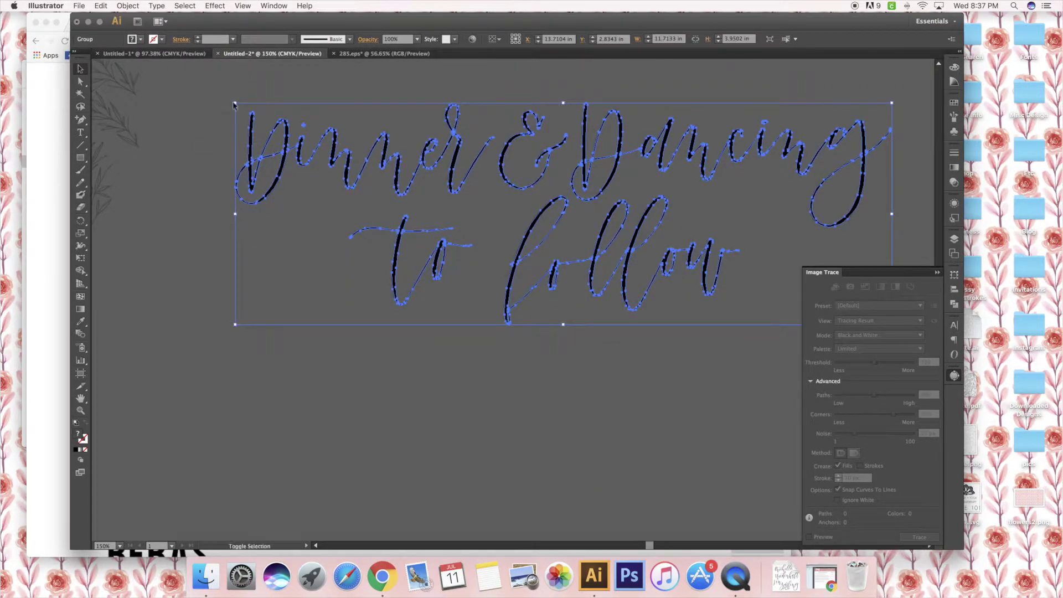
pyautogui.moveTo(233, 105); pyautogui.dragTo(470, 183)
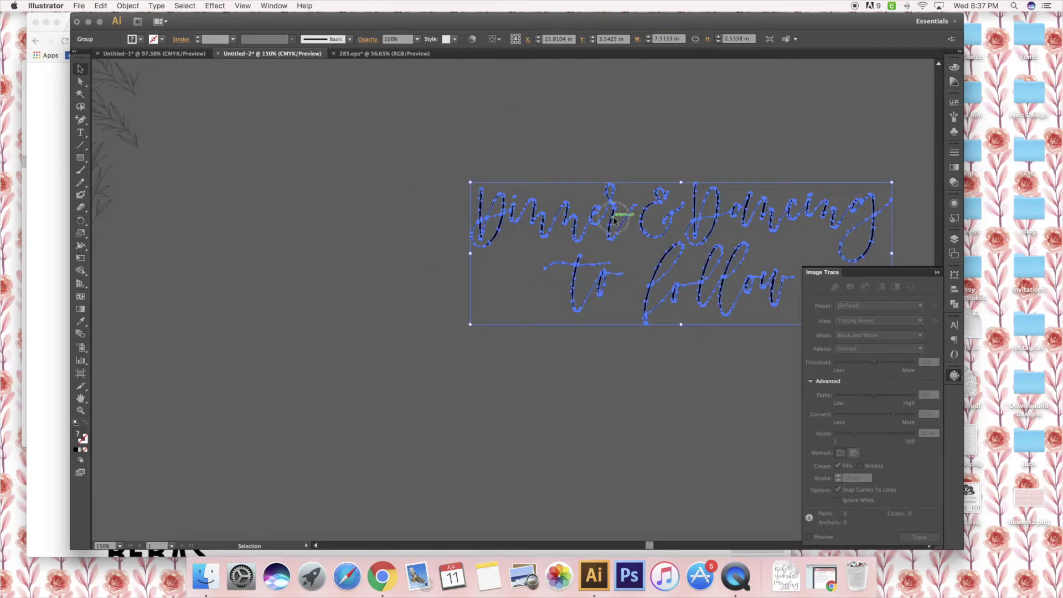
pyautogui.moveTo(613, 220); pyautogui.dragTo(447, 221)
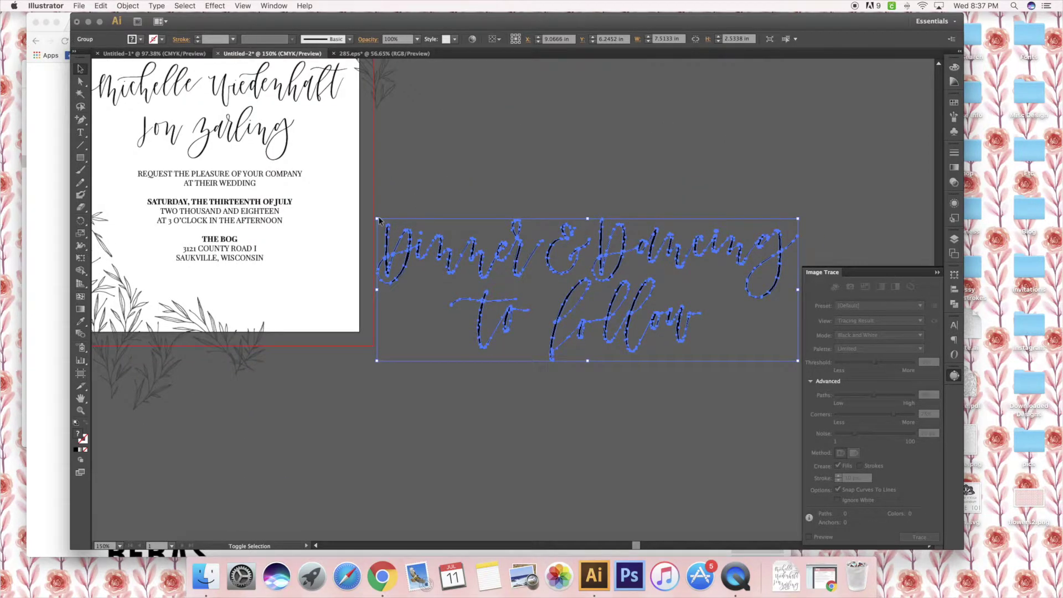
pyautogui.moveTo(379, 219); pyautogui.dragTo(683, 321)
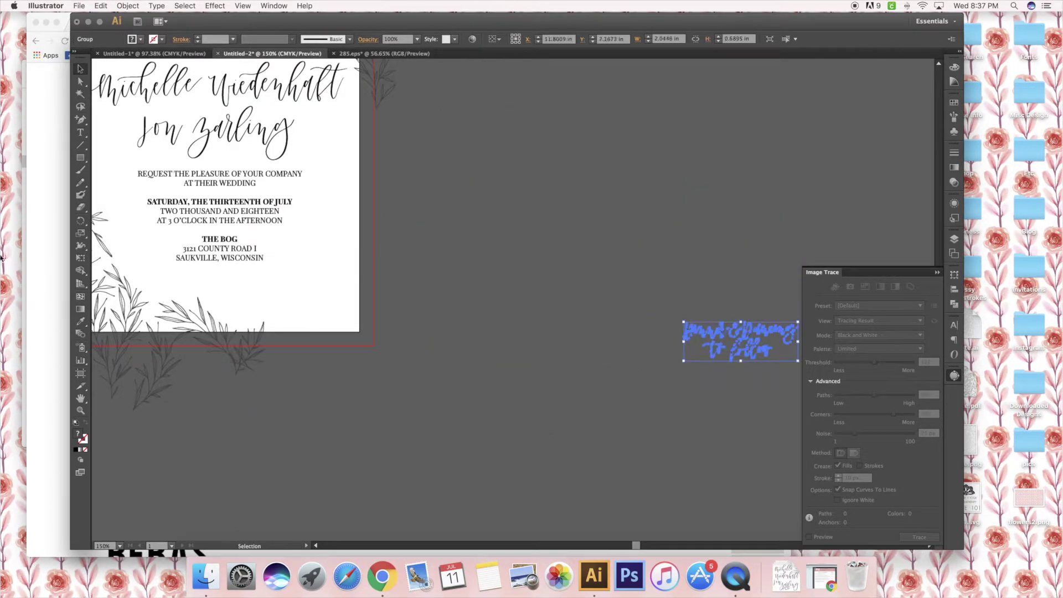
pyautogui.moveTo(773, 341); pyautogui.dragTo(245, 285)
pyautogui.click(404, 283)
pyautogui.hscroll(-1, 404, 284)
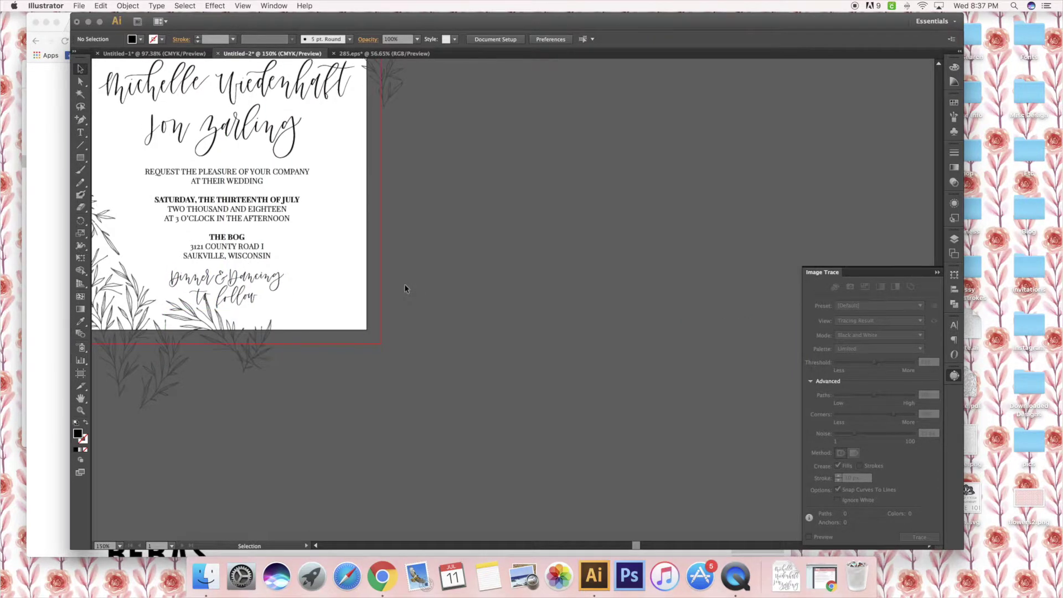
# Select the leaf illustrations around the card, then pick out the top-right leaf sprig.
pyautogui.scroll(5, 404, 288)
pyautogui.hscroll(-2, 404, 288)
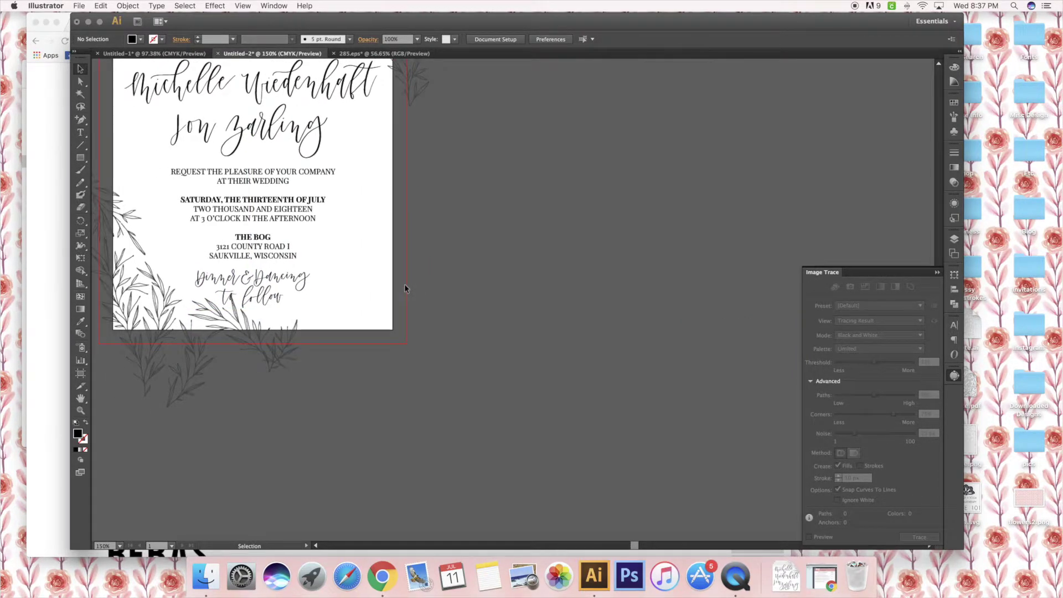
pyautogui.hscroll(-4, 404, 288)
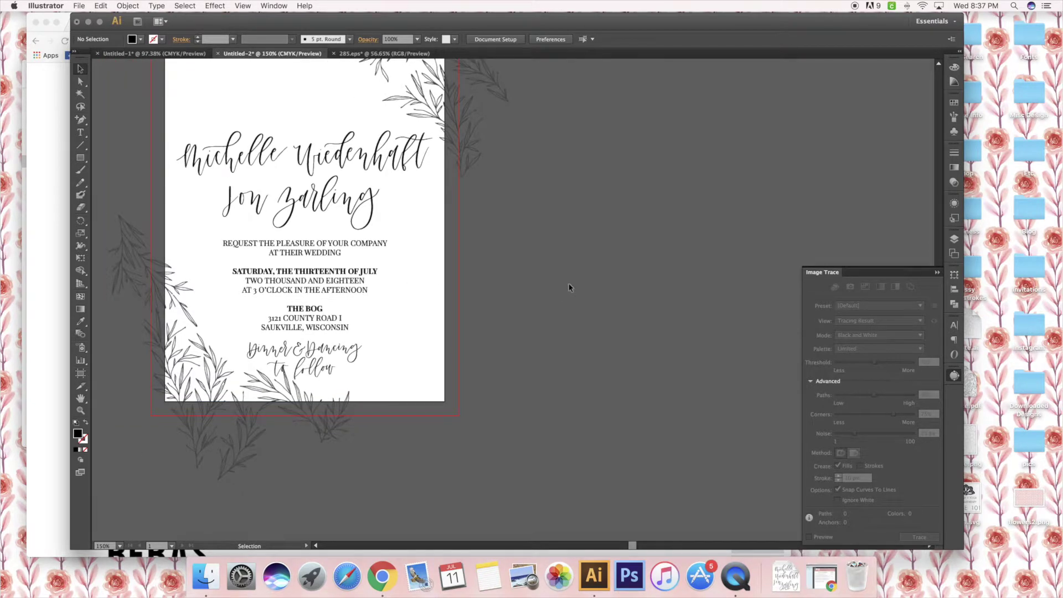
pyautogui.click(328, 405)
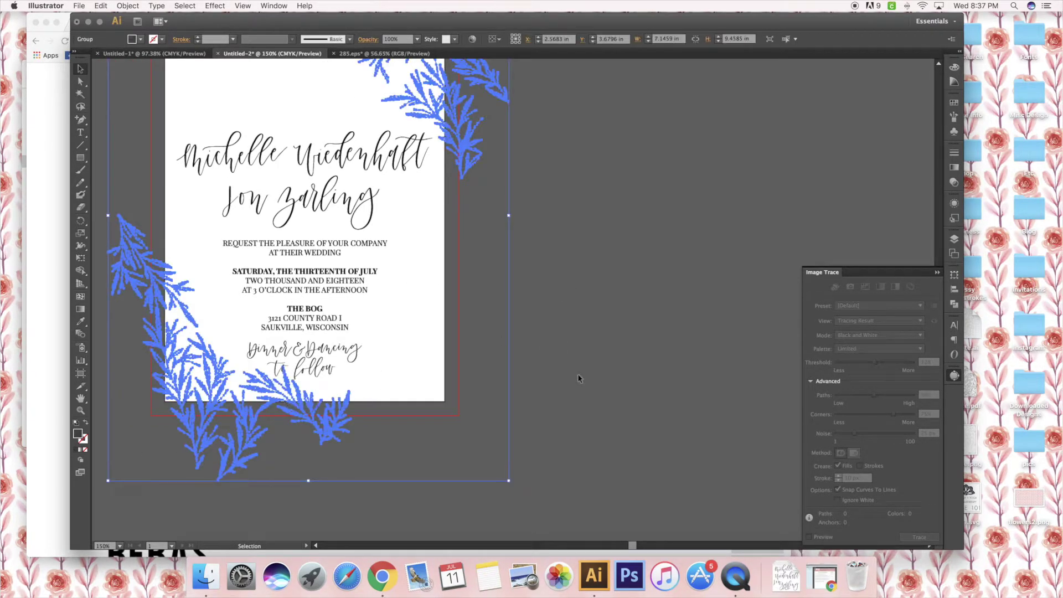
pyautogui.scroll(6, 519, 91)
pyautogui.scroll(2, 520, 90)
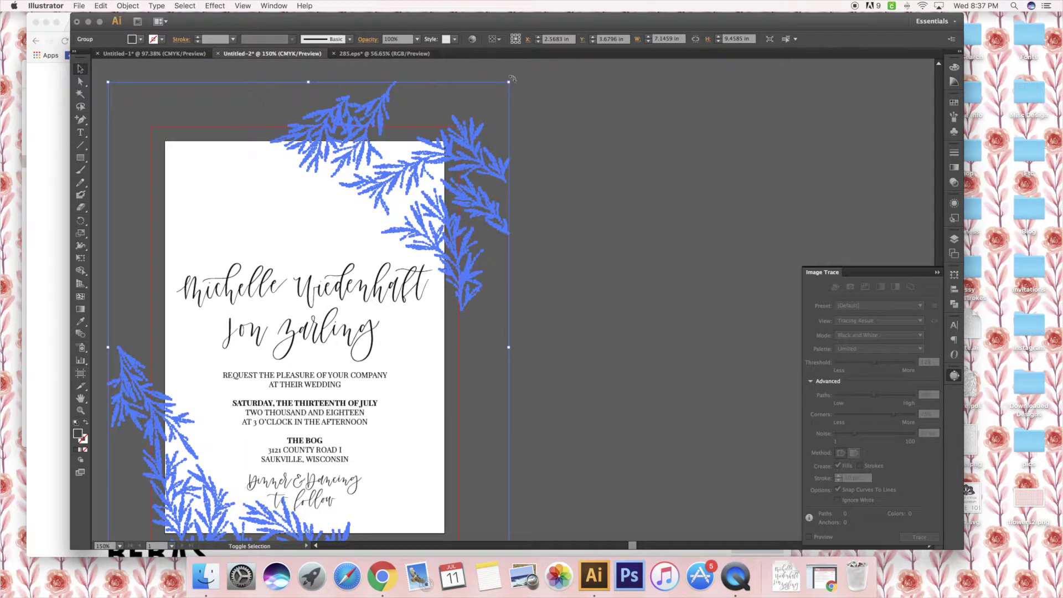
pyautogui.click(552, 144)
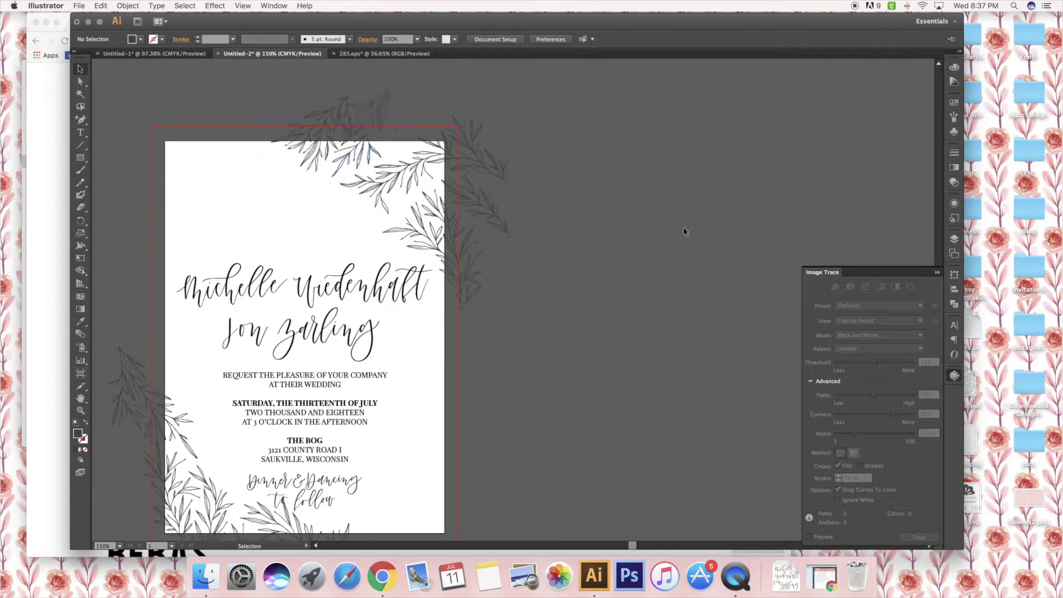
pyautogui.scroll(-2, 597, 277)
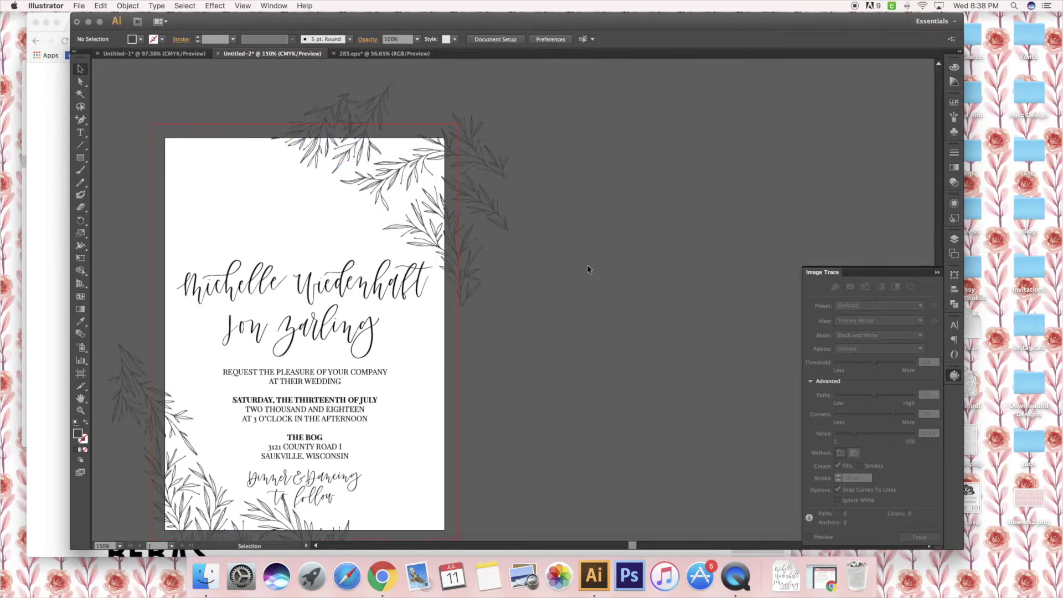
pyautogui.click(497, 227)
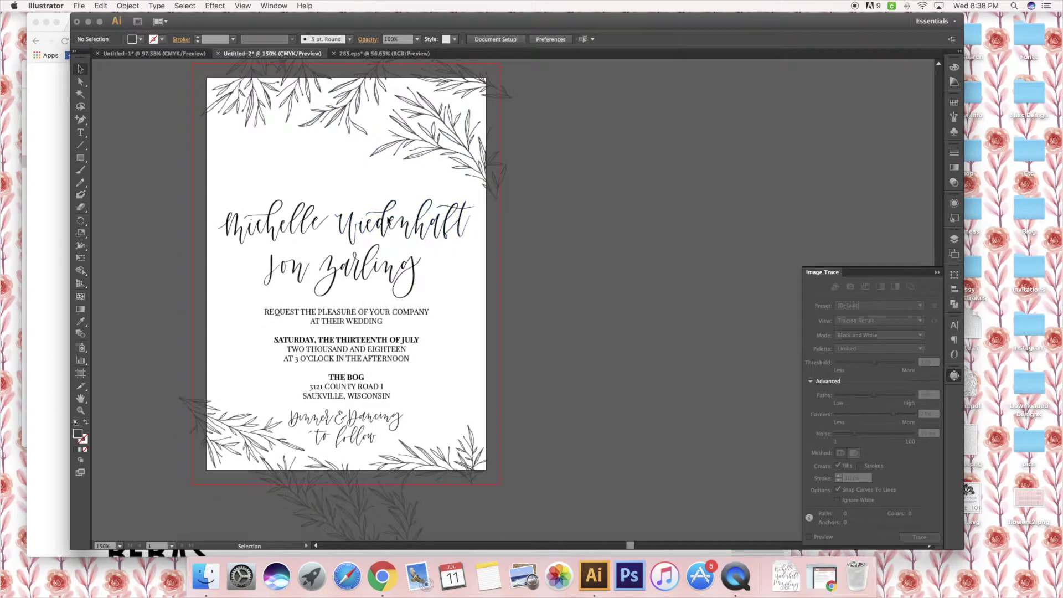
# Select the three script name lines together and nudge them slightly higher.
pyautogui.click(382, 220)
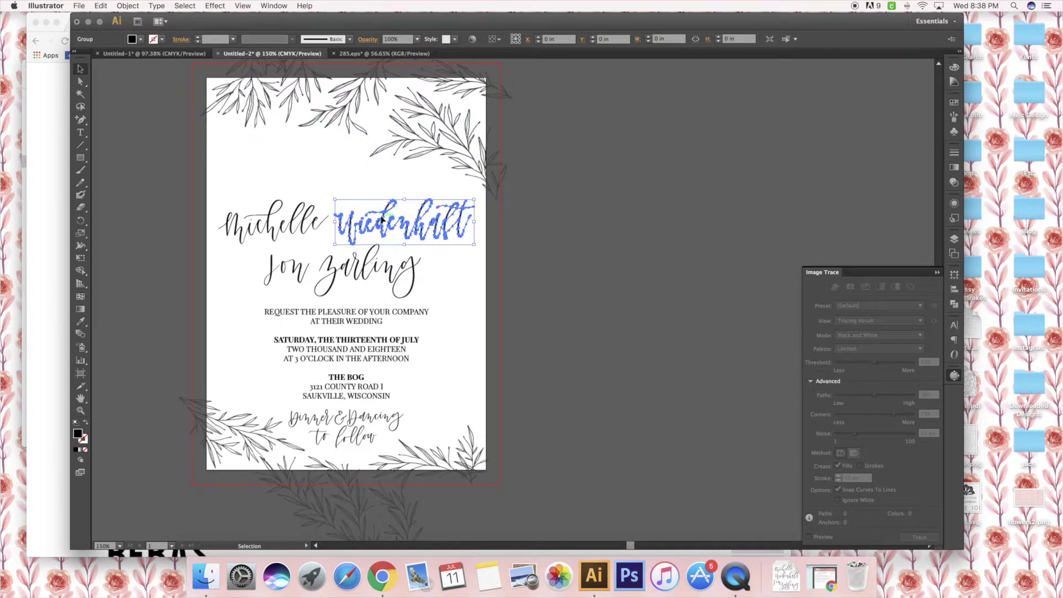
pyautogui.keyDown('shift'); pyautogui.click(279, 224); pyautogui.keyUp('shift')
pyautogui.keyDown('shift'); pyautogui.click(302, 272); pyautogui.keyUp('shift')
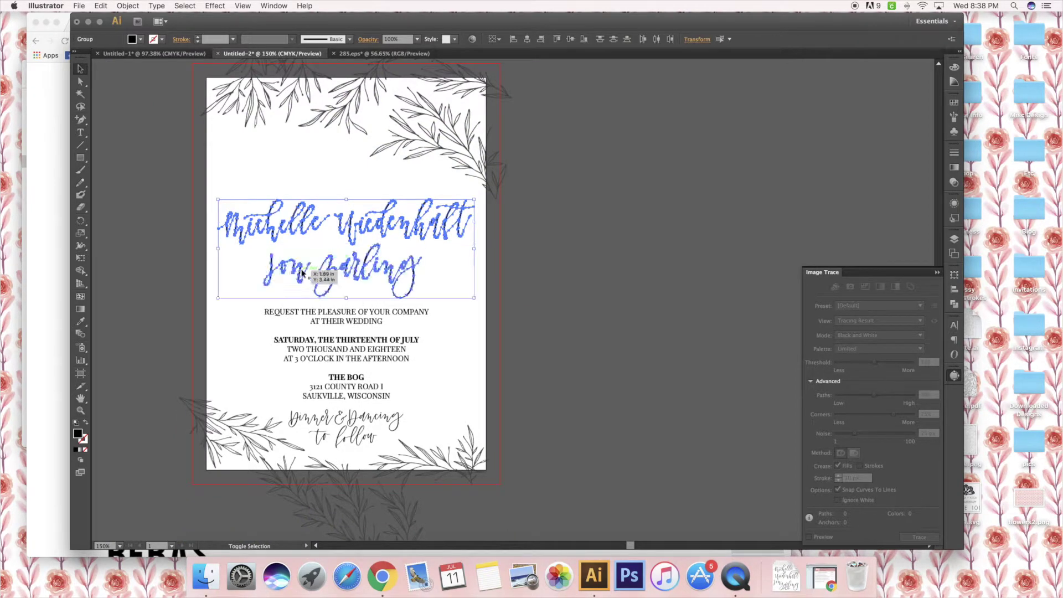
pyautogui.moveTo(302, 273)
pyautogui.mouseDown()
pyautogui.moveTo(308, 238)
pyautogui.moveTo(304, 259)
pyautogui.mouseUp()
pyautogui.click(536, 275)
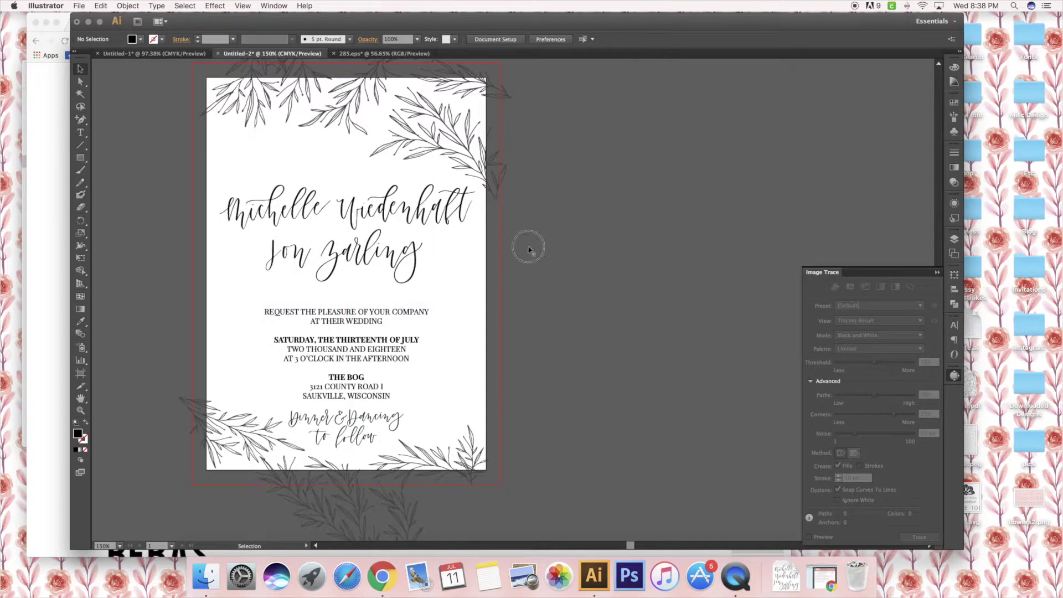
pyautogui.click(80, 132)
# Draw a text box beside the invitation and convert the ampersand text to outlines.
pyautogui.moveTo(520, 220); pyautogui.dragTo(588, 305)
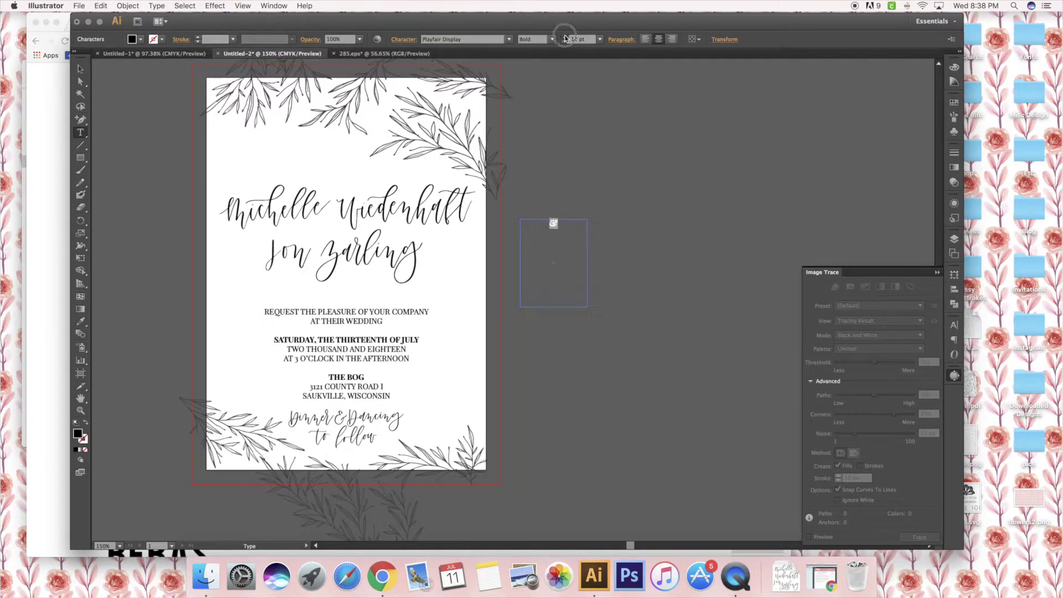
pyautogui.press('Escape')
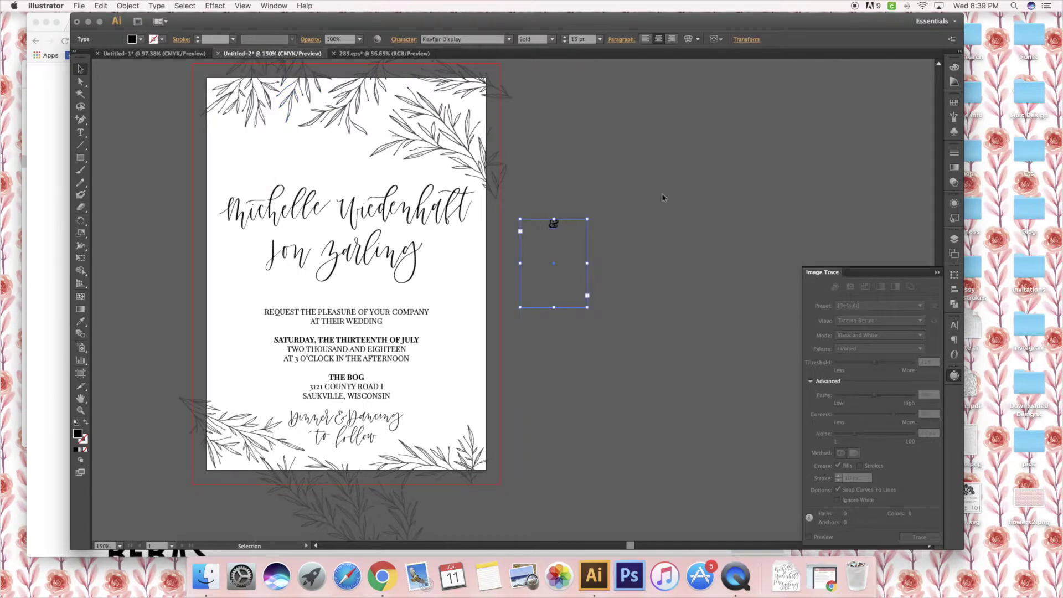
pyautogui.click(153, 5)
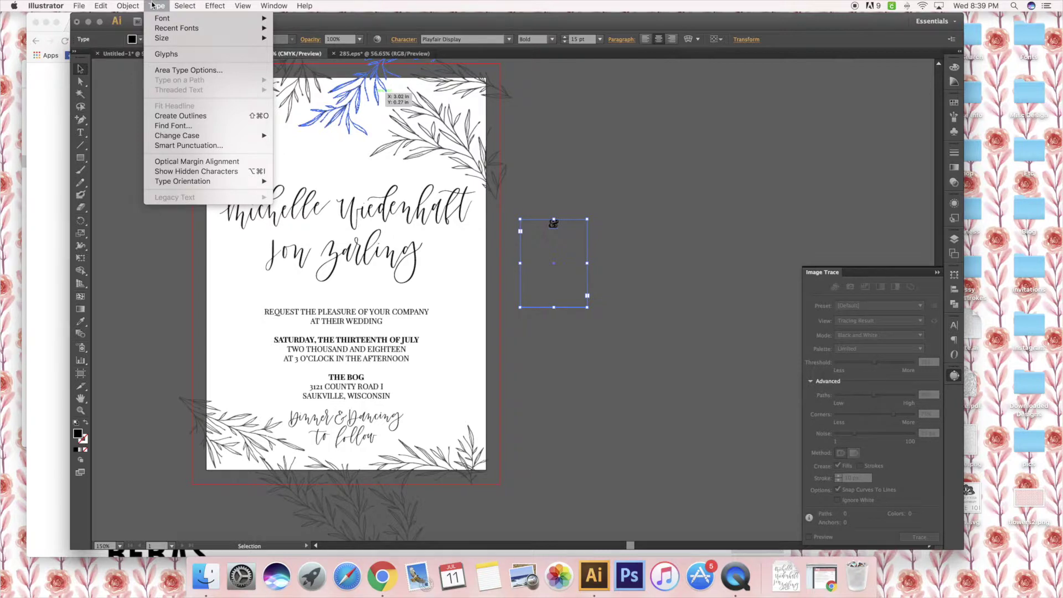
pyautogui.click(186, 116)
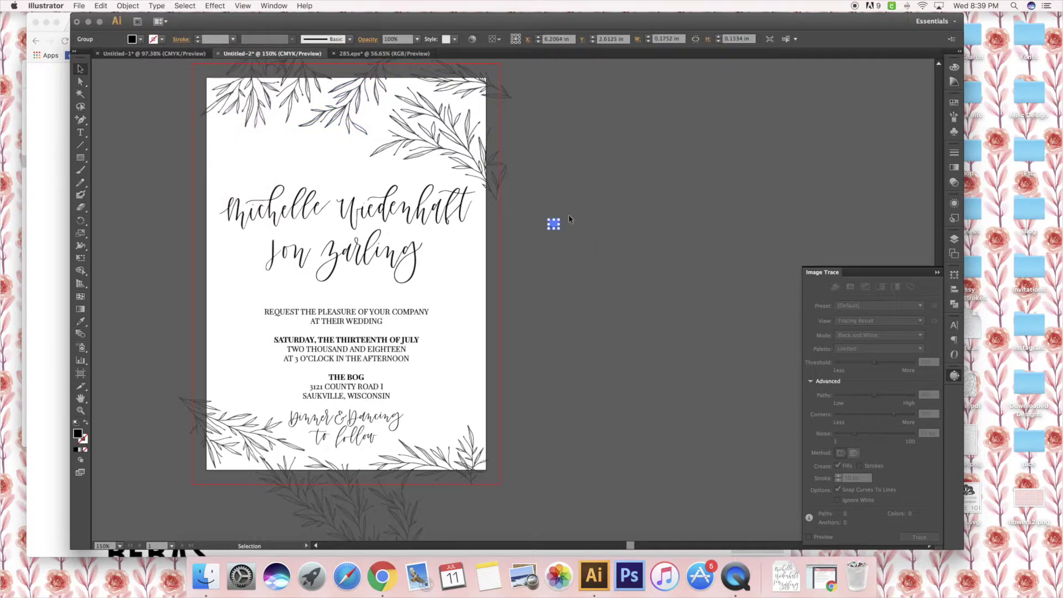
# Enlarge the ampersand between the two names and set its opacity to 30%.
pyautogui.moveTo(561, 229); pyautogui.dragTo(412, 286)
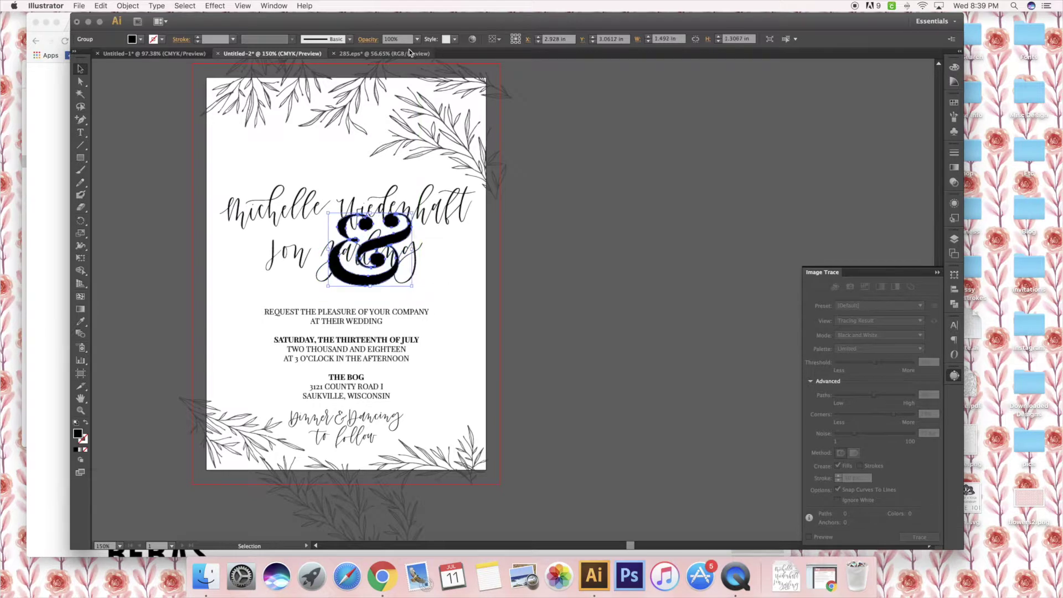
pyautogui.click(418, 39)
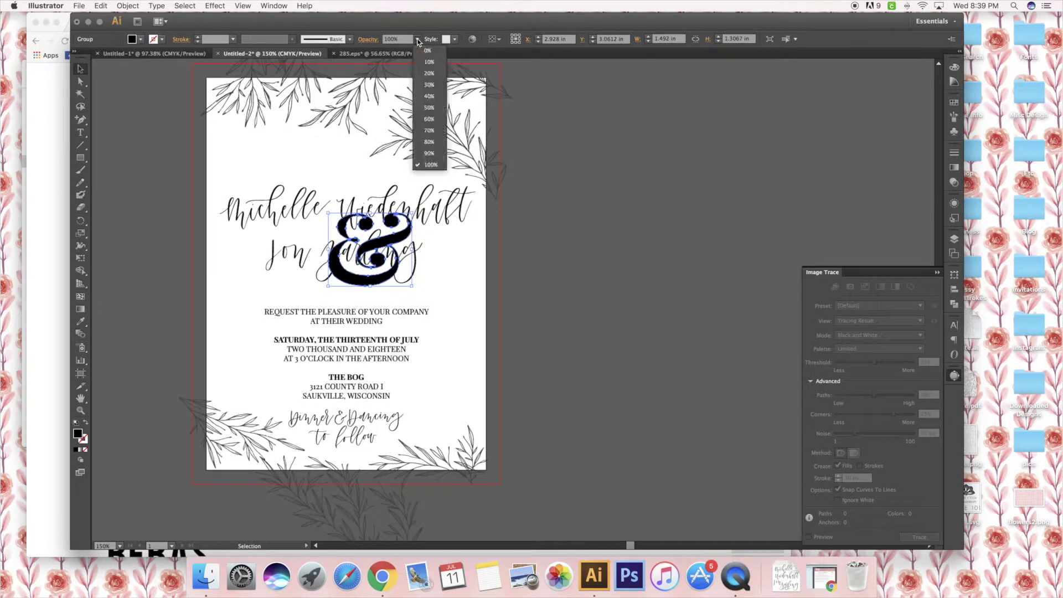
pyautogui.click(435, 87)
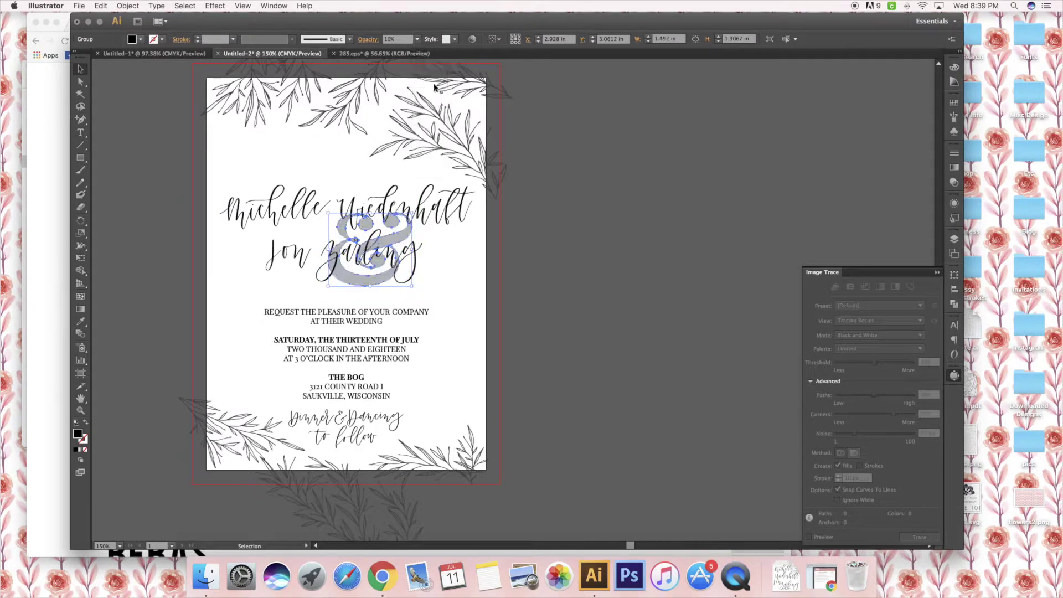
pyautogui.moveTo(328, 212); pyautogui.dragTo(303, 191)
pyautogui.click(418, 39)
# Fade the ampersand to 10% opacity and nudge the invitation details text up slightly.
pyautogui.click(428, 65)
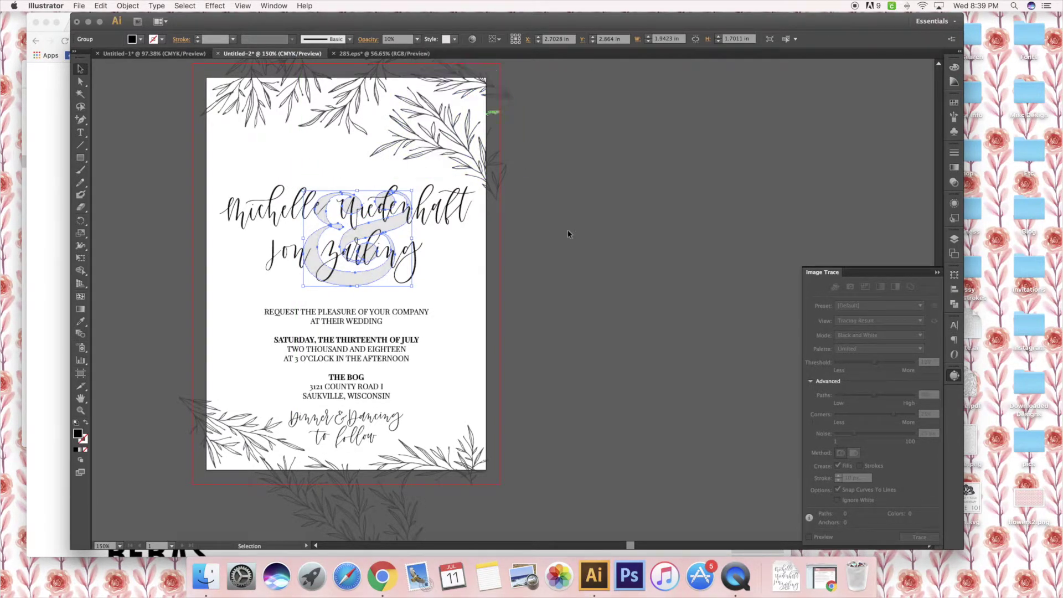
pyautogui.click(566, 233)
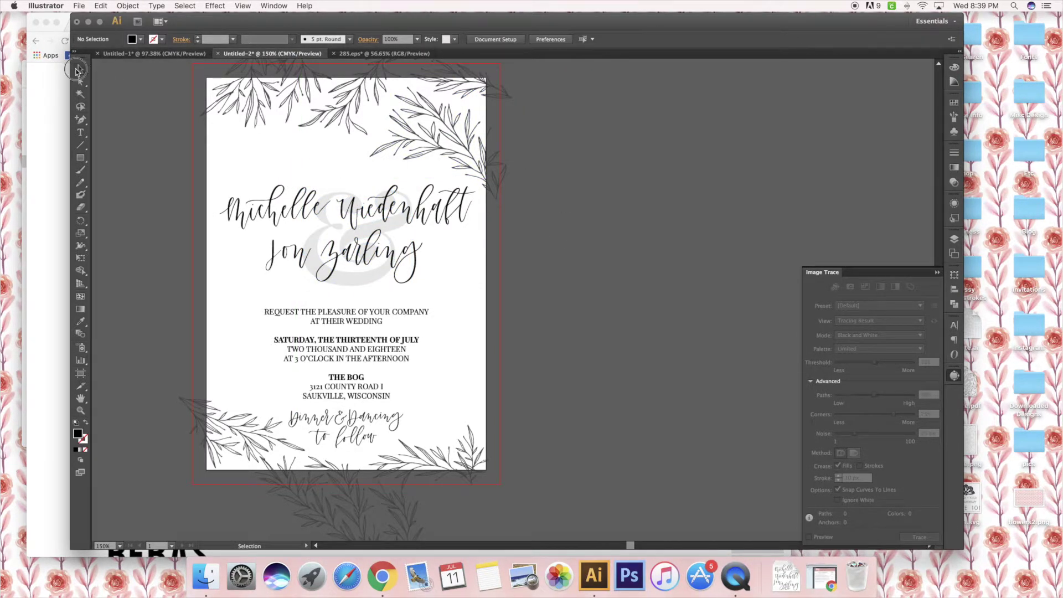
pyautogui.click(360, 211)
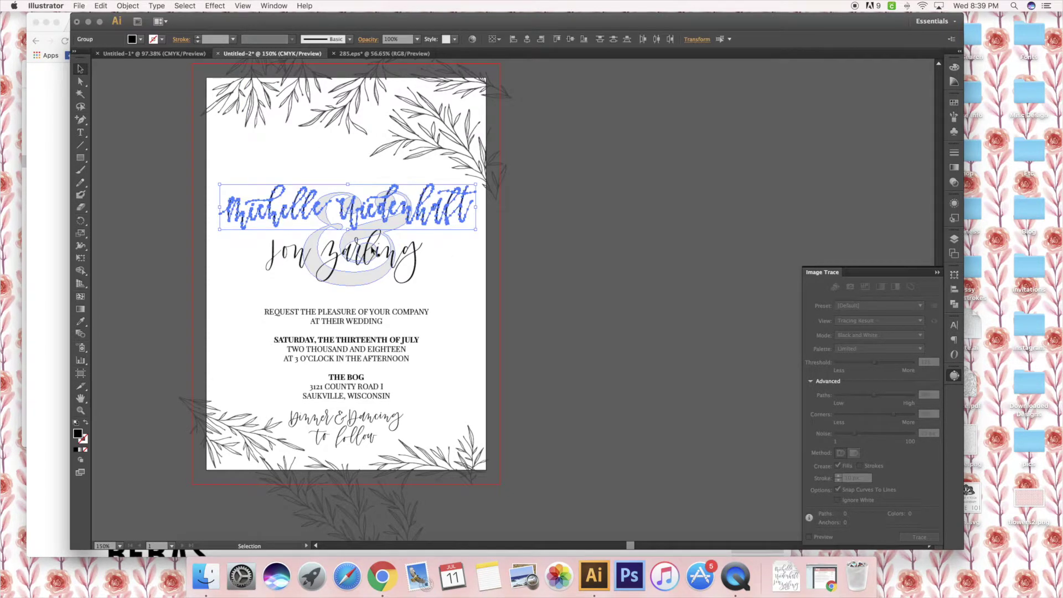
pyautogui.moveTo(355, 419); pyautogui.dragTo(354, 411)
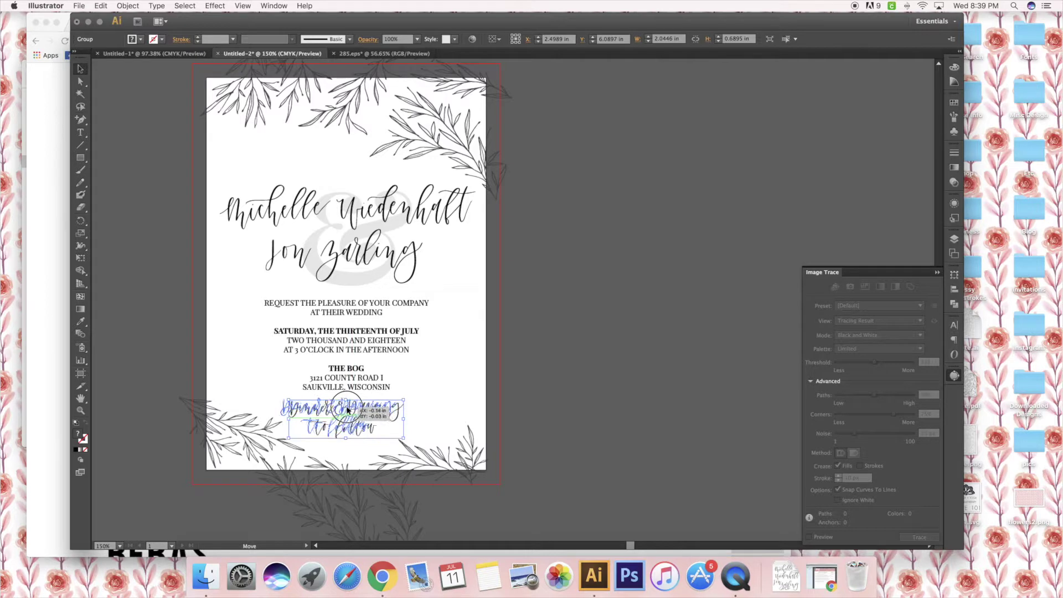
pyautogui.moveTo(355, 410)
pyautogui.mouseDown()
pyautogui.moveTo(599, 394)
pyautogui.moveTo(357, 410)
pyautogui.mouseUp()
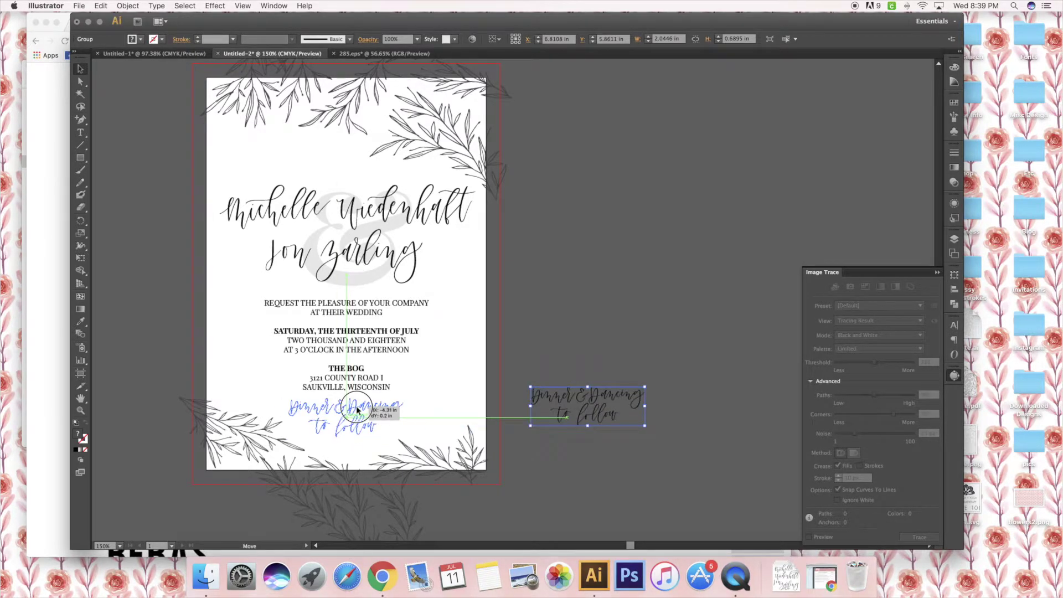
pyautogui.moveTo(356, 410); pyautogui.dragTo(357, 414)
# Reselect parts of the top name line, ending with its surname selected.
pyautogui.click(156, 78)
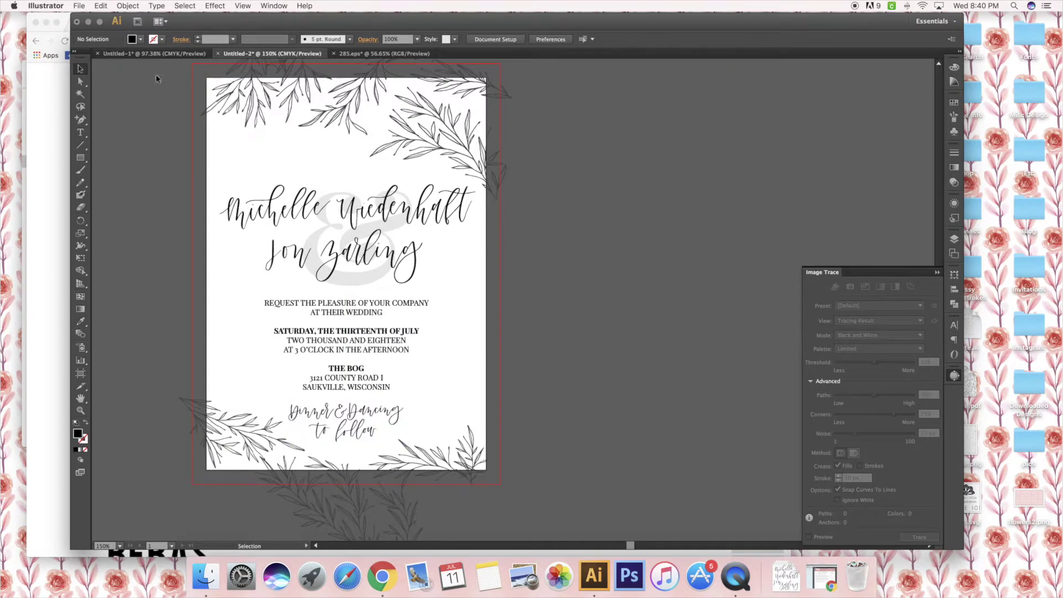
pyautogui.hscroll(-5, 500, 321)
pyautogui.scroll(2, 500, 321)
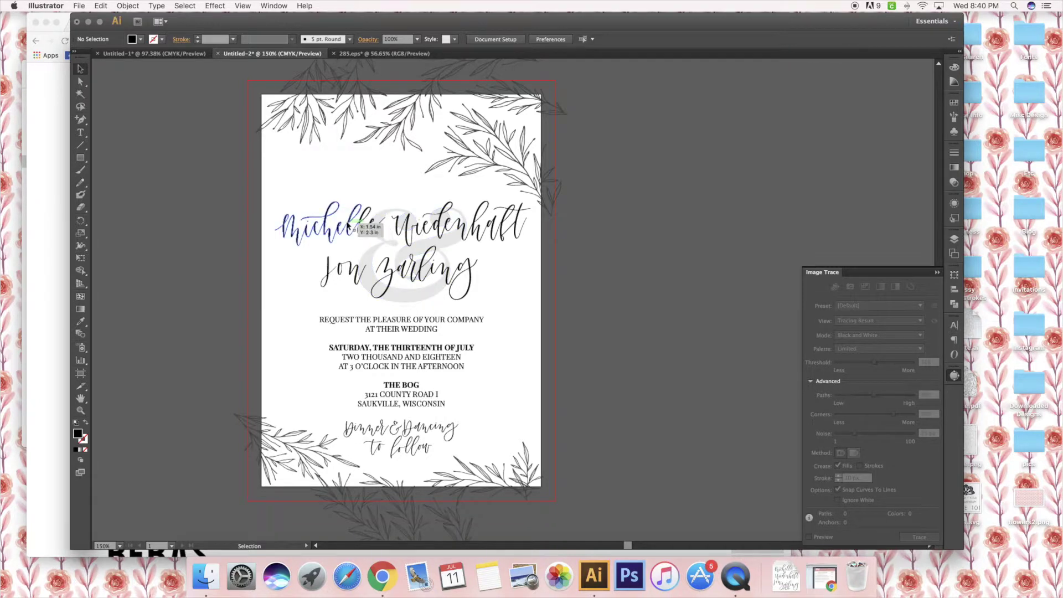
pyautogui.click(374, 223)
pyautogui.keyDown('shift'); pyautogui.click(412, 224); pyautogui.keyUp('shift')
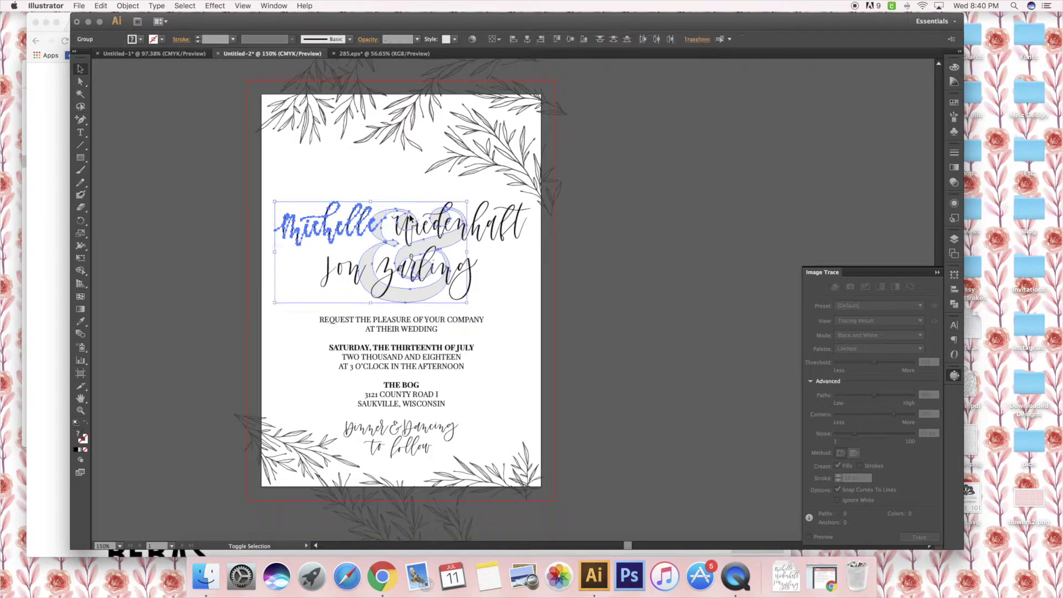
pyautogui.click(647, 235)
pyautogui.click(488, 228)
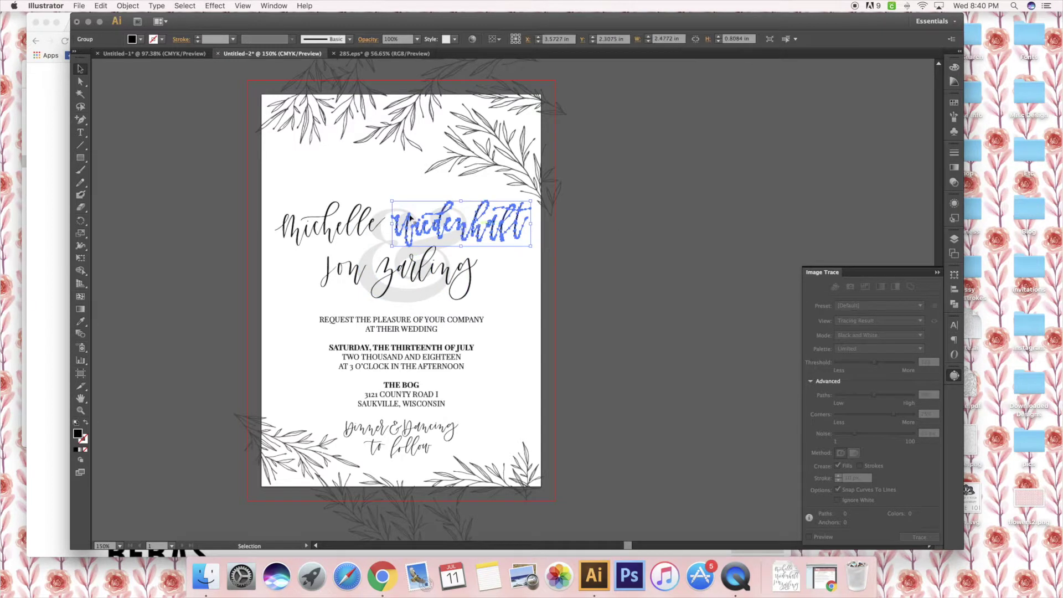
# Fill the top name with purple and save a darker purple swatch mixed toward black.
pyautogui.keyDown('shift'); pyautogui.click(354, 216); pyautogui.keyUp('shift')
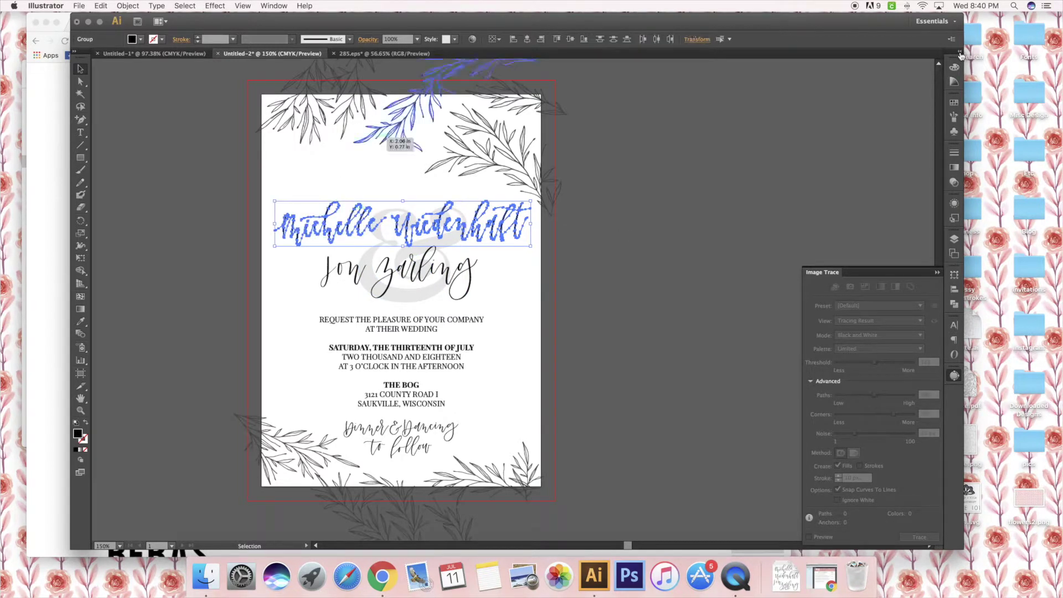
pyautogui.click(954, 103)
pyautogui.click(912, 114)
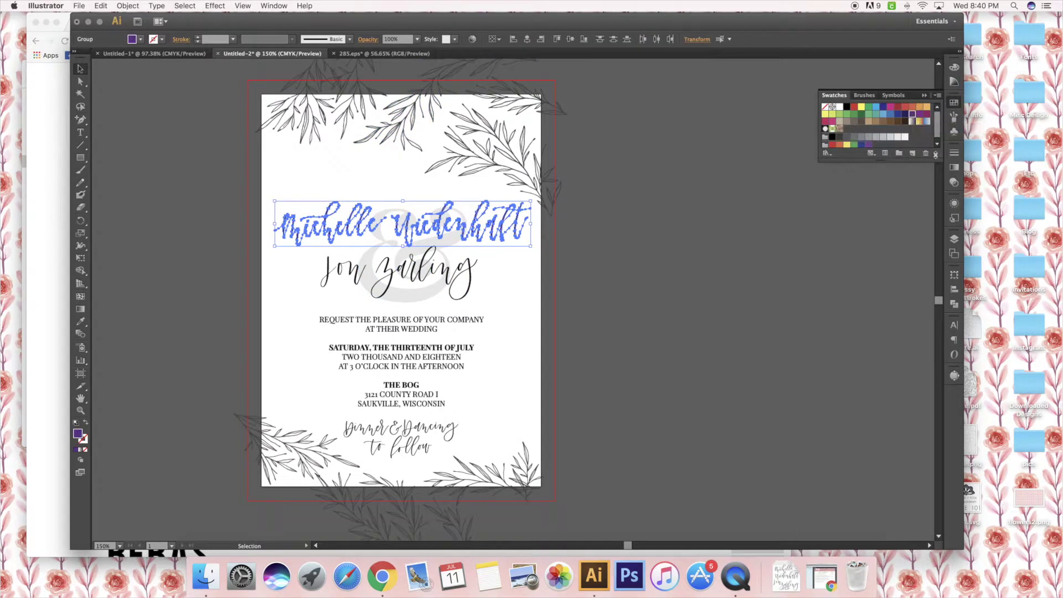
pyautogui.click(913, 153)
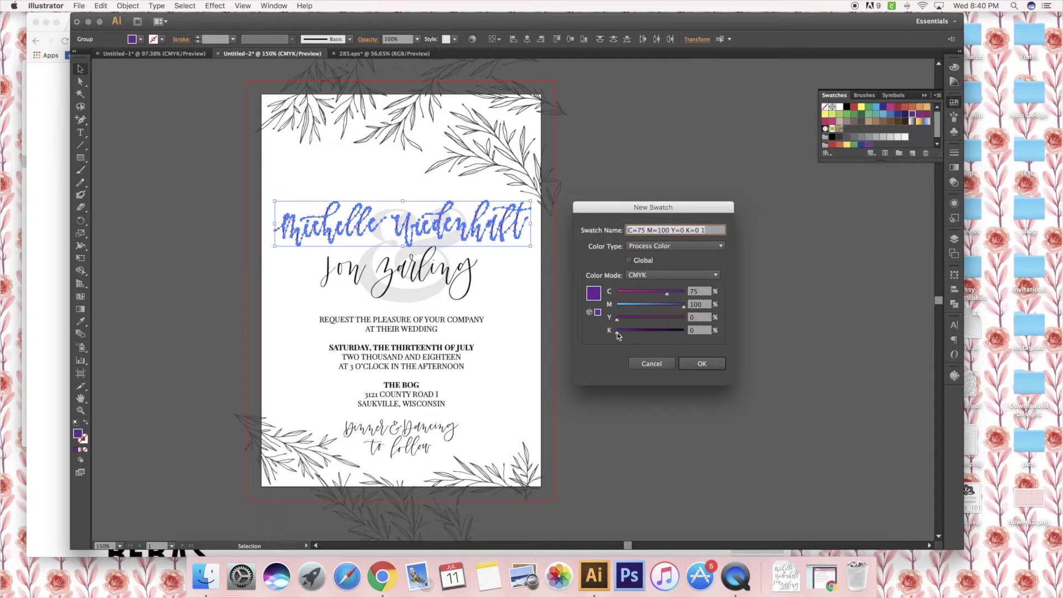
pyautogui.moveTo(616, 332); pyautogui.dragTo(649, 335)
pyautogui.click(700, 363)
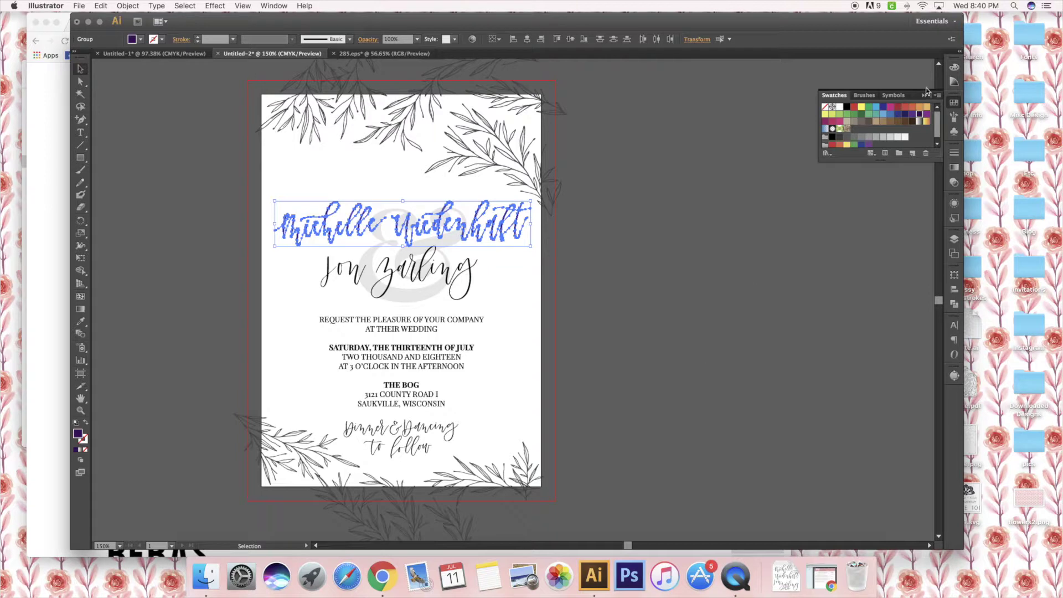
pyautogui.moveTo(926, 114); pyautogui.dragTo(850, 129)
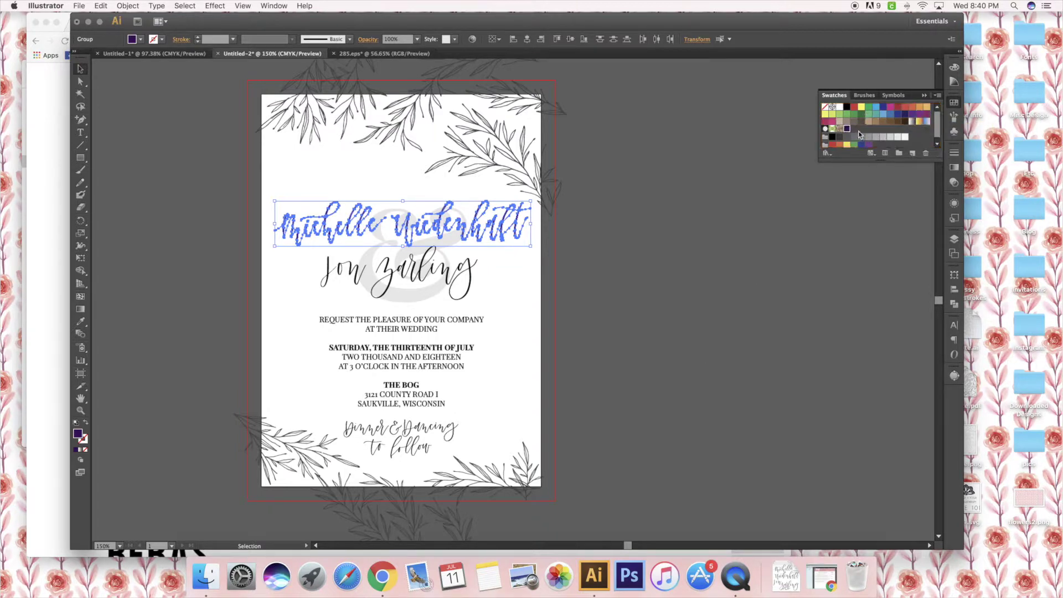
# Colour the second name, details text and Dinner & Dancing lettering dark purple.
pyautogui.click(738, 210)
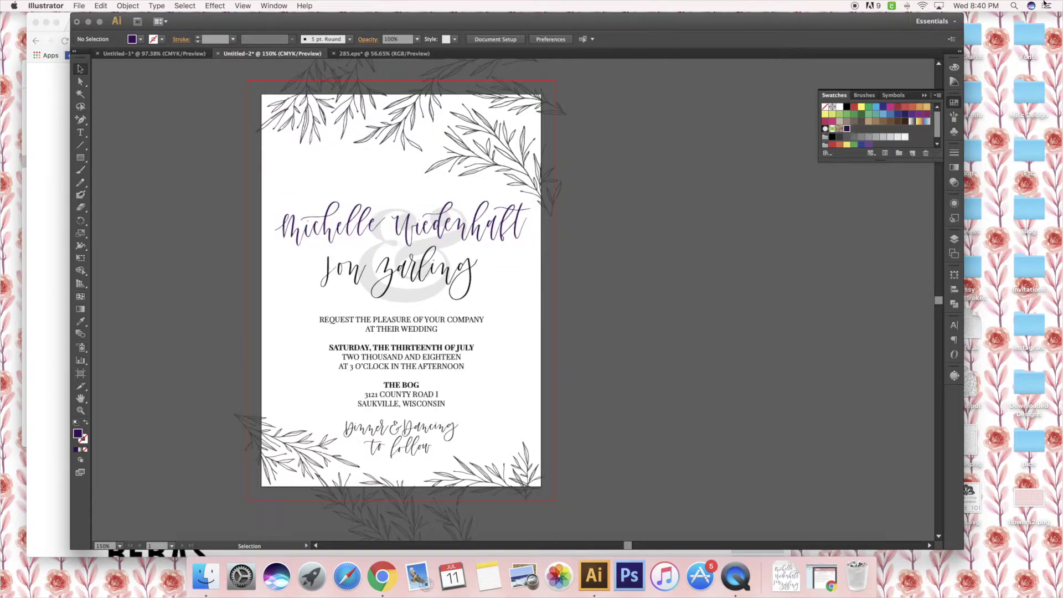
pyautogui.click(365, 268)
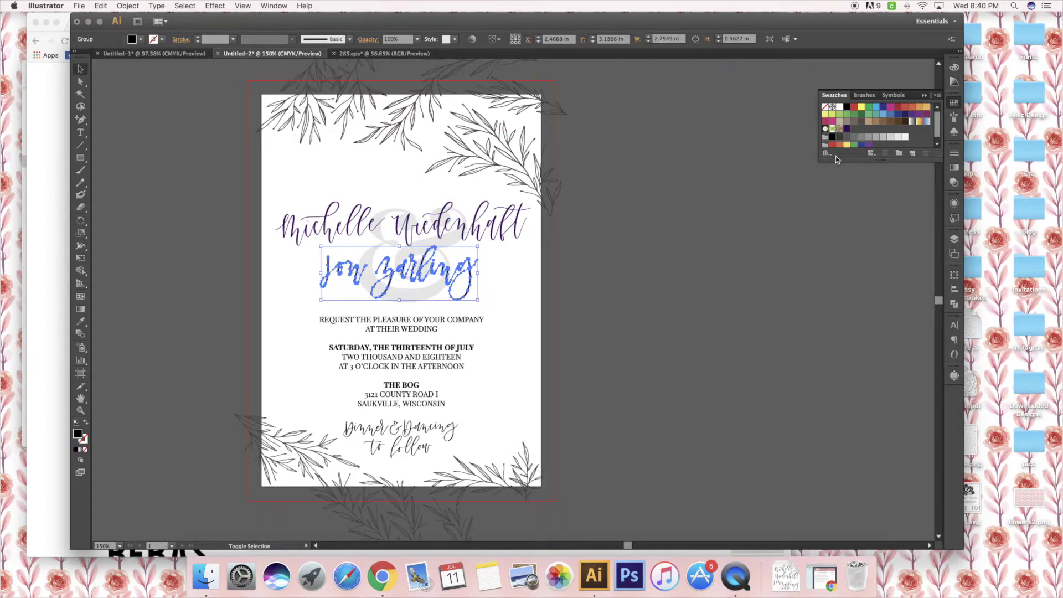
pyautogui.click(847, 129)
pyautogui.click(637, 232)
pyautogui.click(419, 328)
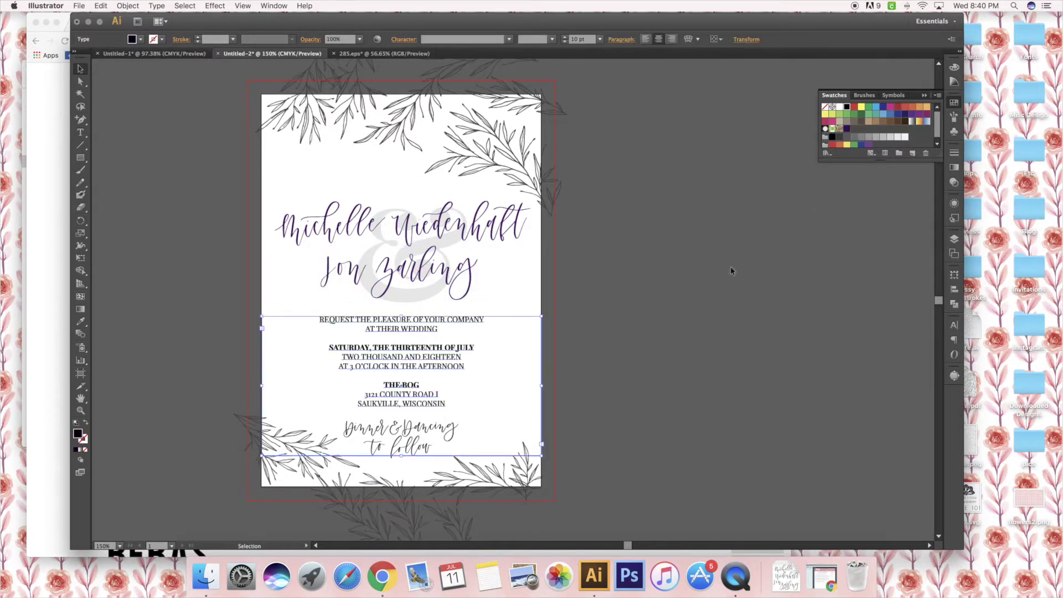
pyautogui.click(847, 129)
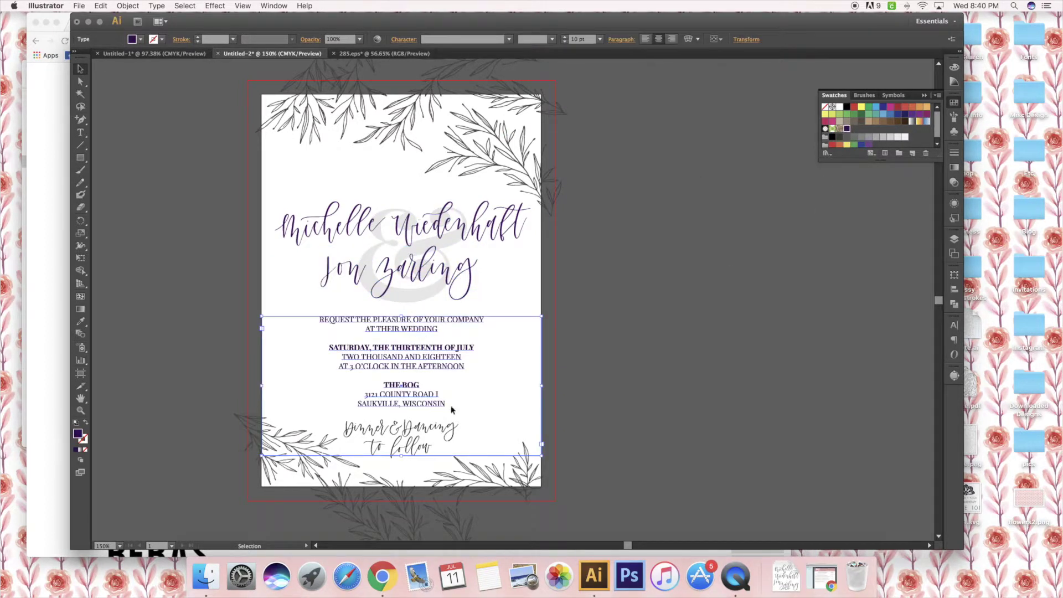
pyautogui.click(422, 440)
pyautogui.click(847, 128)
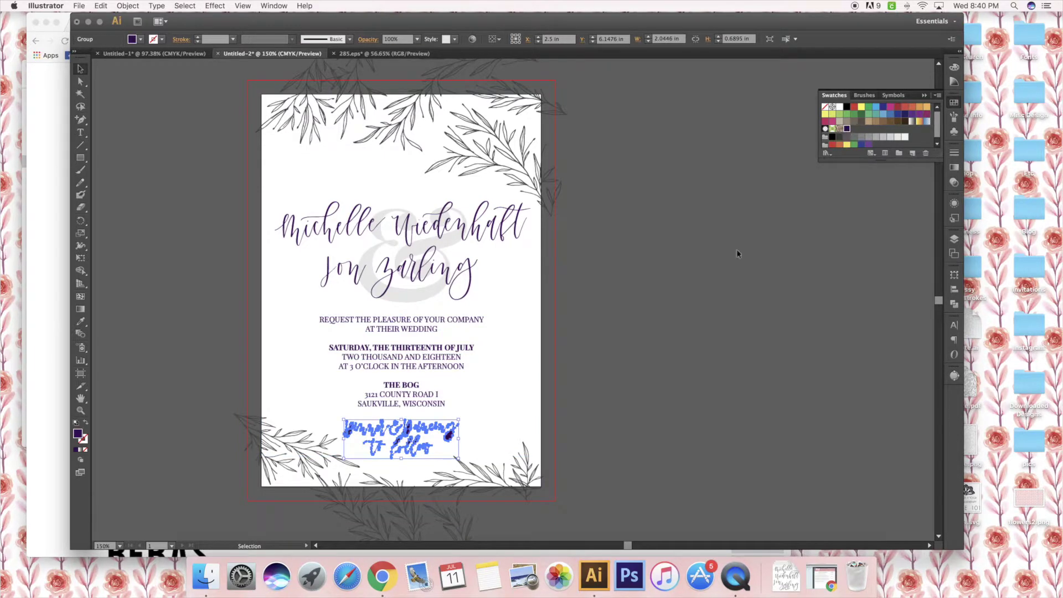
pyautogui.click(737, 249)
# Recolour the bottom and top leaf artwork with the dark purple swatch.
pyautogui.press('z')
pyautogui.scroll(-10, 530, 362)
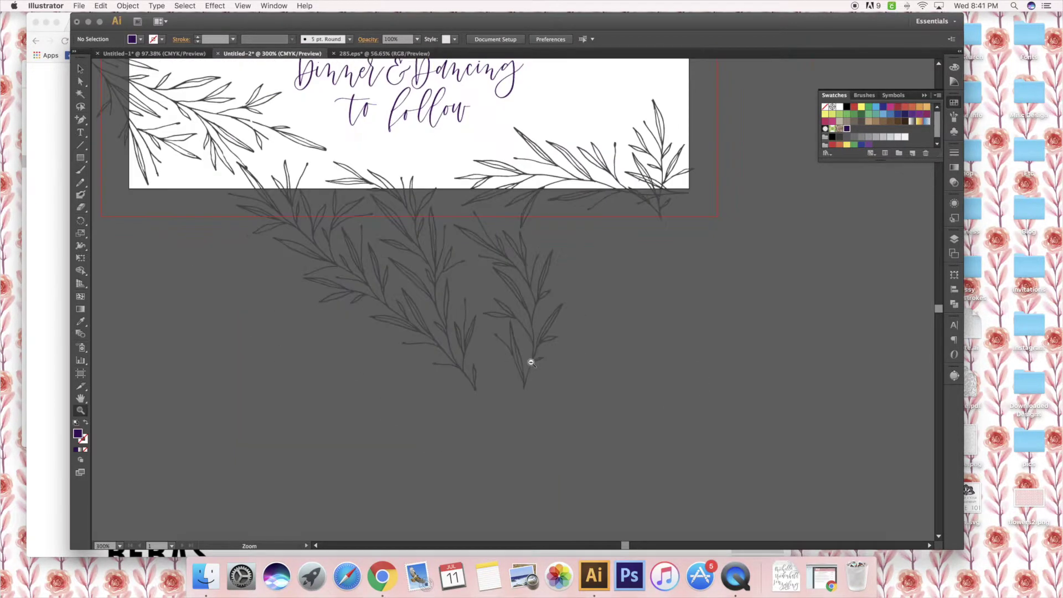
pyautogui.scroll(8, 530, 362)
pyautogui.press('v')
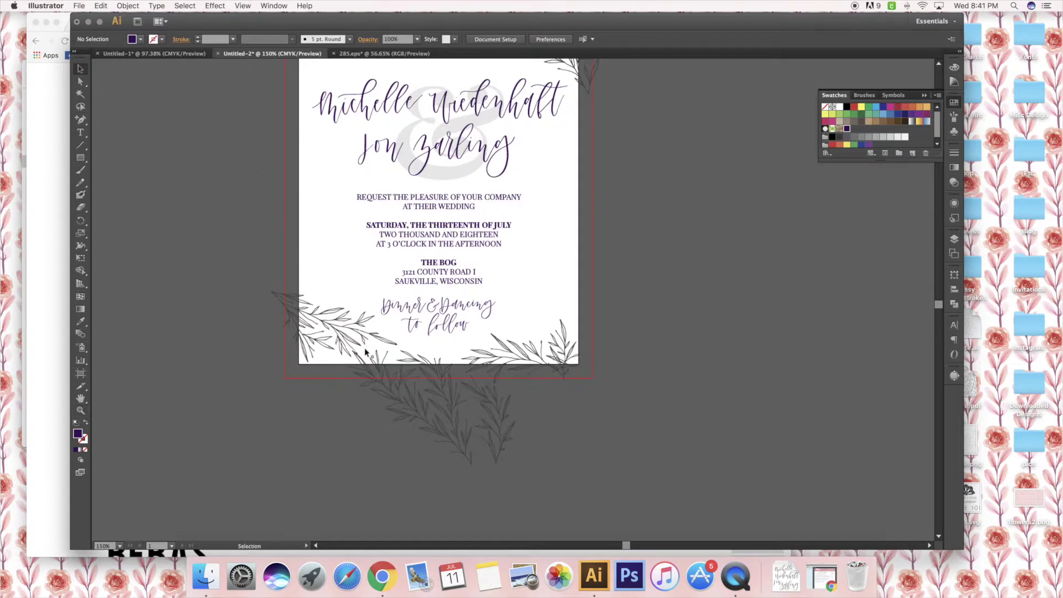
pyautogui.click(351, 318)
pyautogui.click(847, 128)
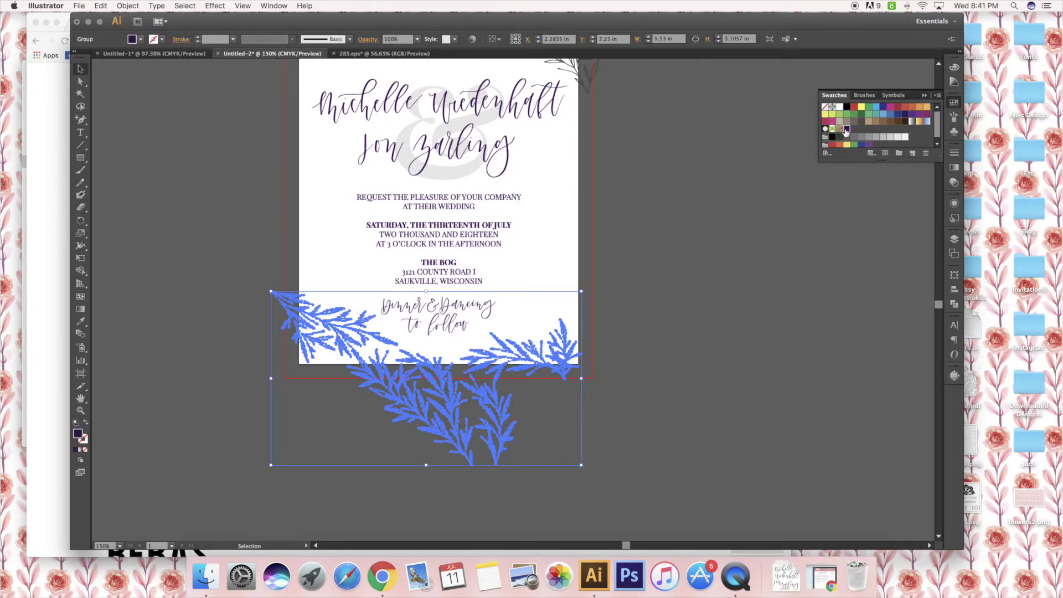
pyautogui.click(665, 328)
pyautogui.scroll(4, 569, 253)
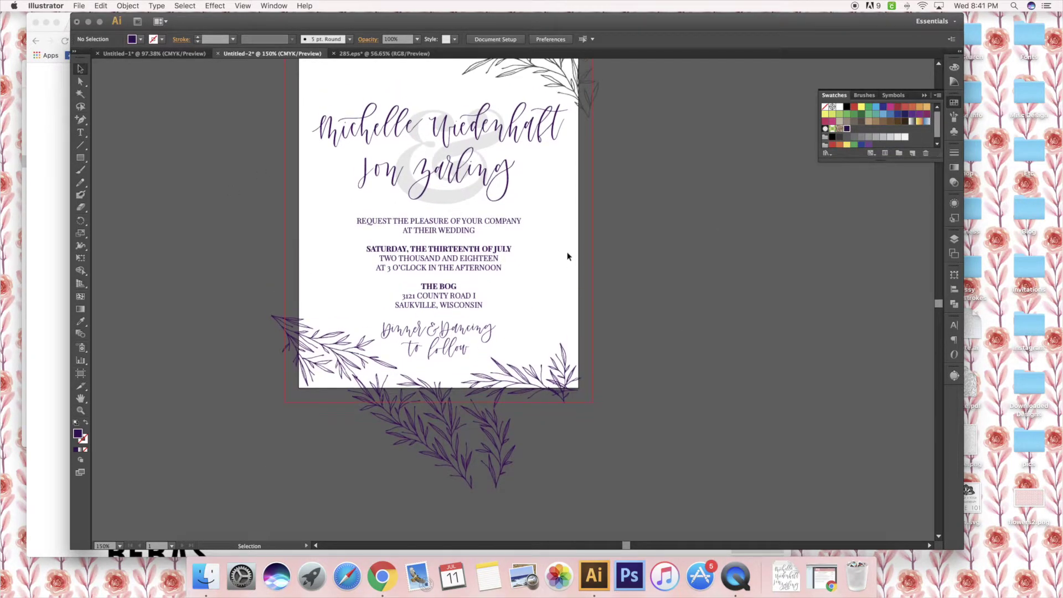
pyautogui.scroll(2, 511, 122)
pyautogui.click(511, 122)
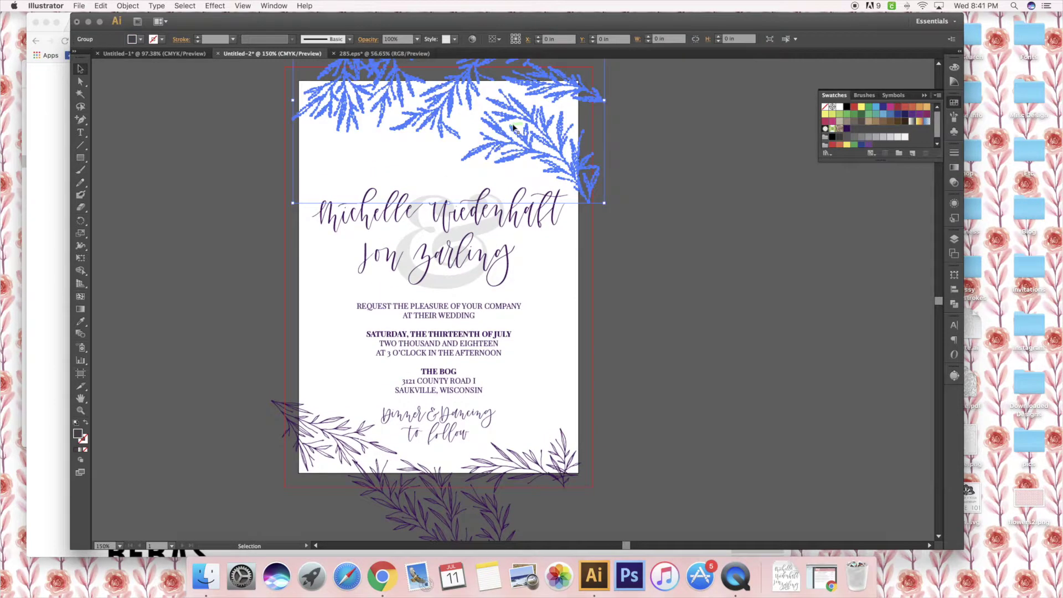
pyautogui.click(847, 129)
pyautogui.click(696, 159)
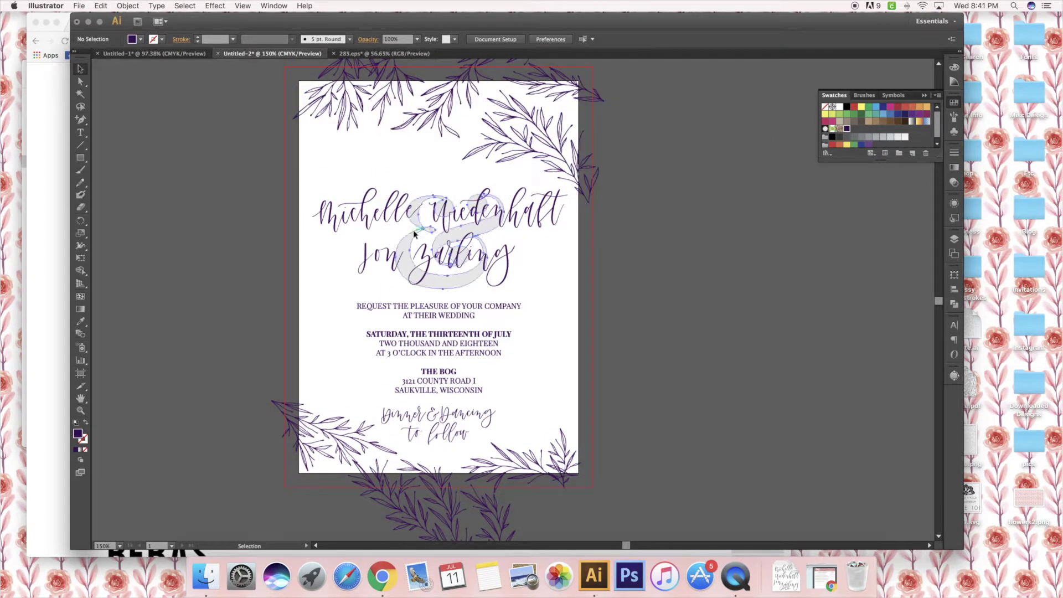
pyautogui.scroll(1, 682, 261)
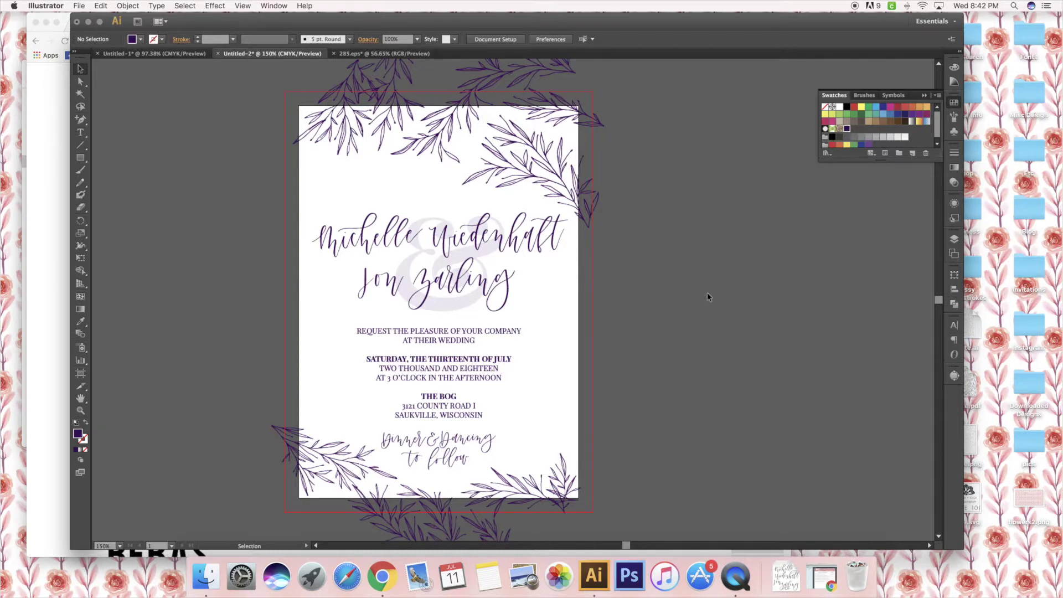
# Duplicate a leaf sprig into the invitation's top-left corner.
pyautogui.moveTo(300, 102); pyautogui.dragTo(331, 92)
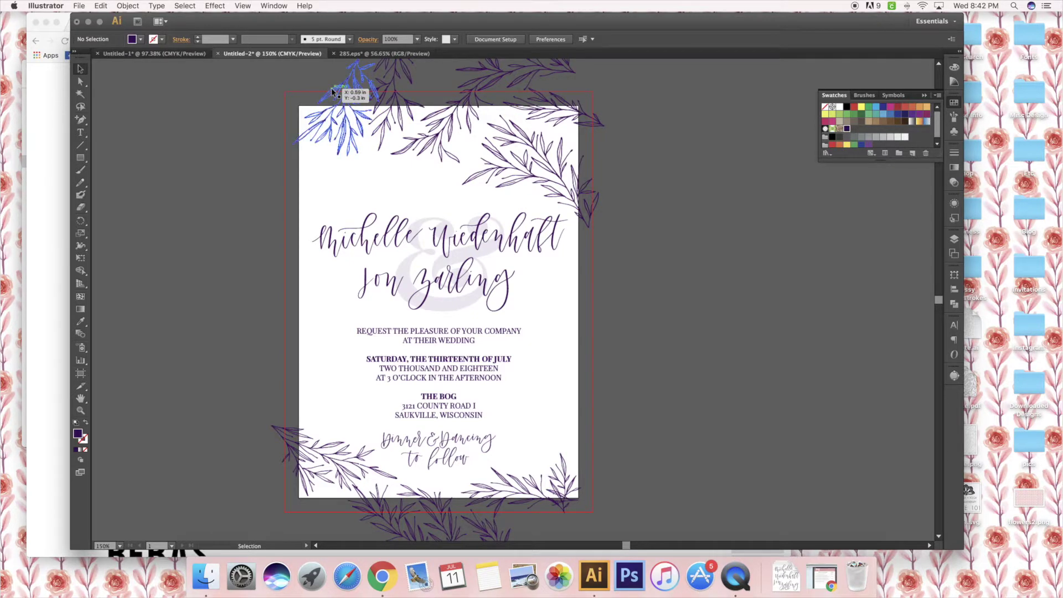
pyautogui.click(729, 191)
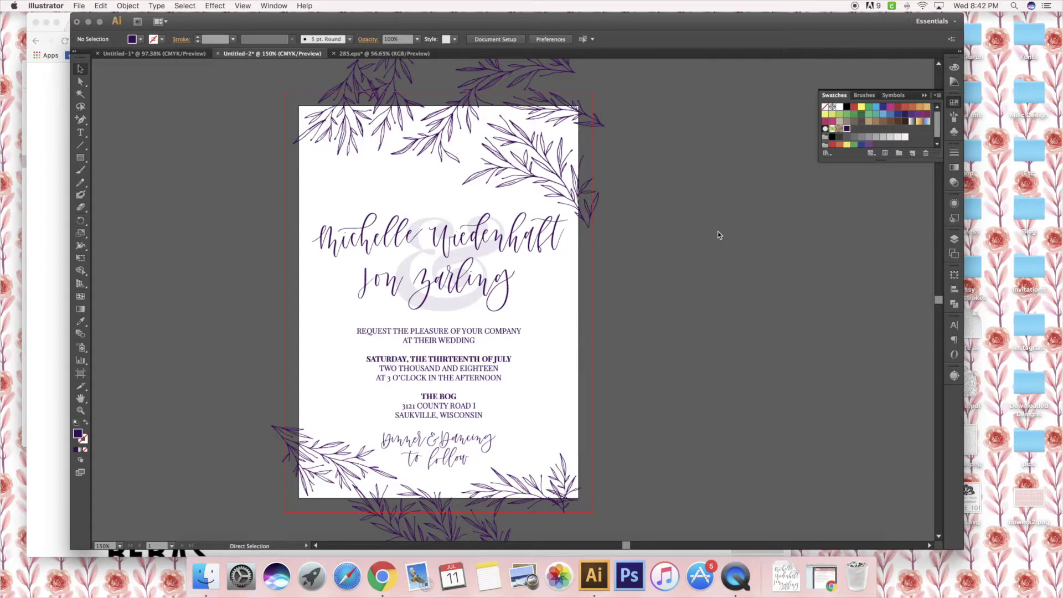
pyautogui.press('super+s')
# Save the invitation as INVITE 1.ai with the default Illustrator options.
pyautogui.write('INVITE 1.ai')
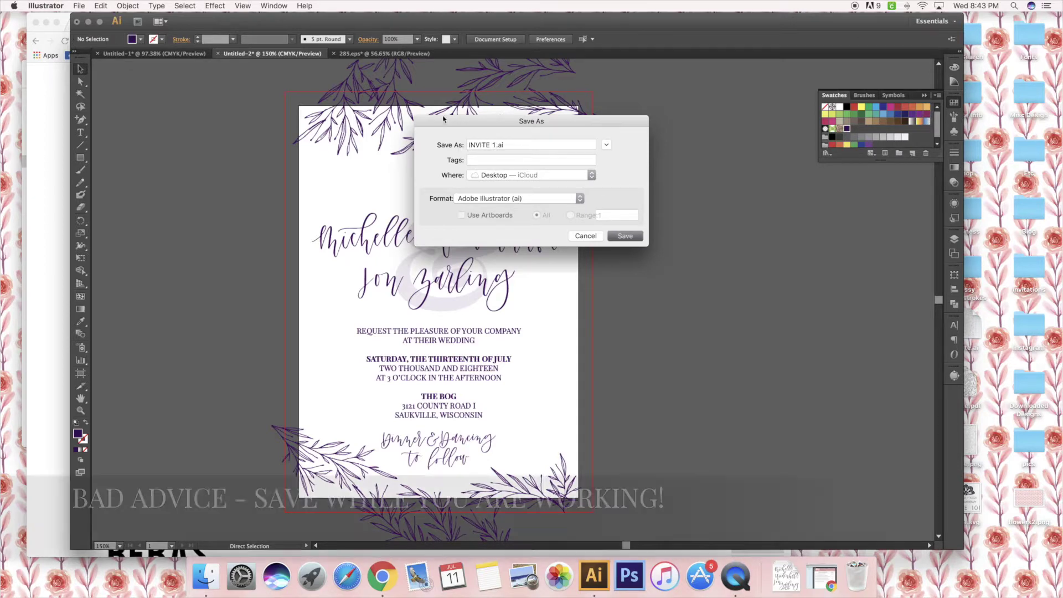
pyautogui.click(623, 237)
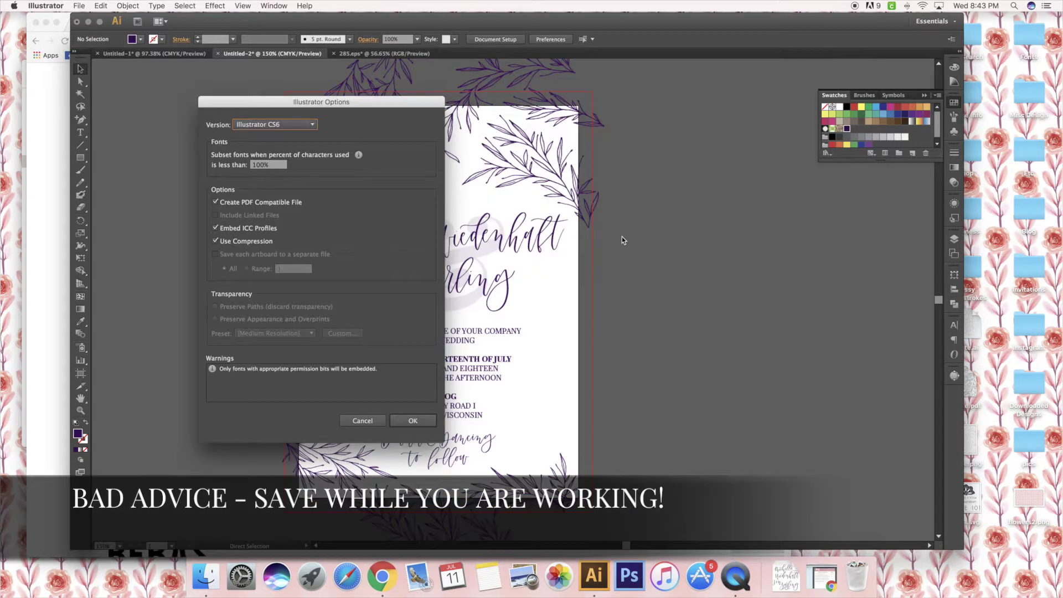
pyautogui.click(413, 420)
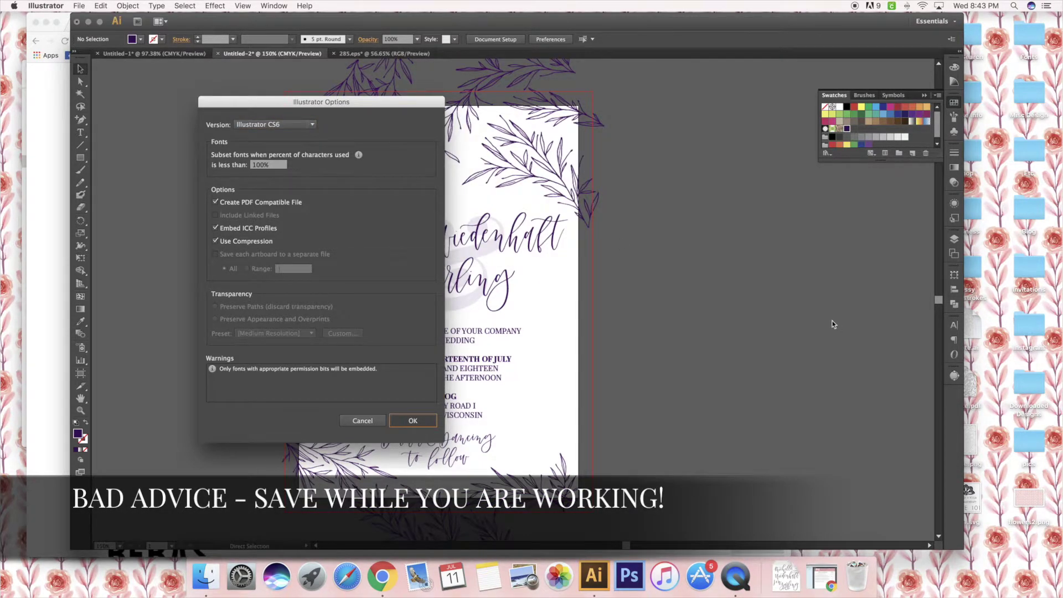
# Save a copy as INVITE 1.pdf with embedded page thumbnails and trim marks.
pyautogui.click(82, 4)
pyautogui.click(107, 92)
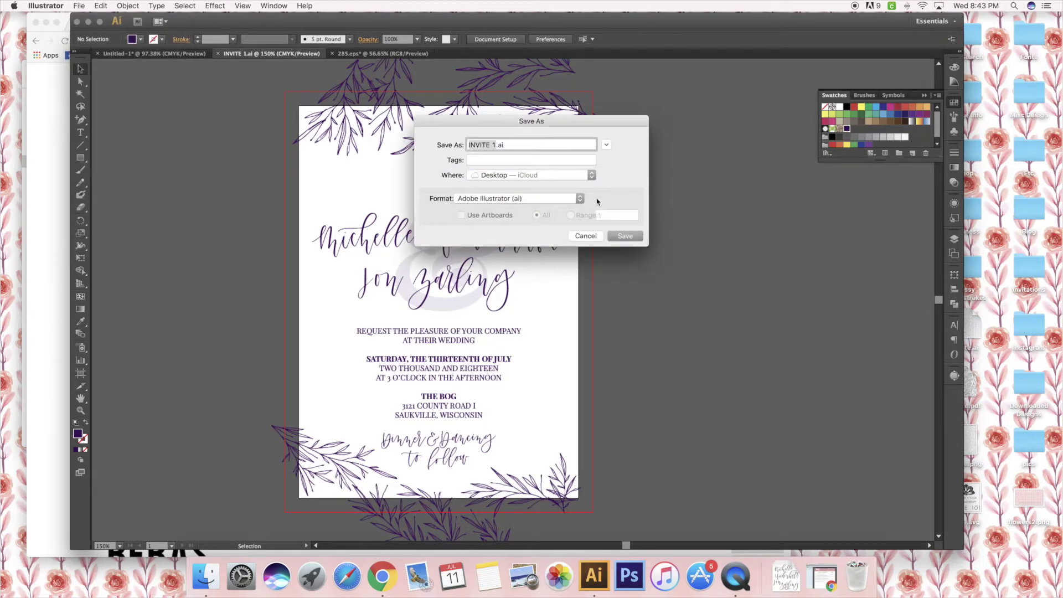
pyautogui.click(532, 200)
pyautogui.click(483, 226)
pyautogui.click(634, 237)
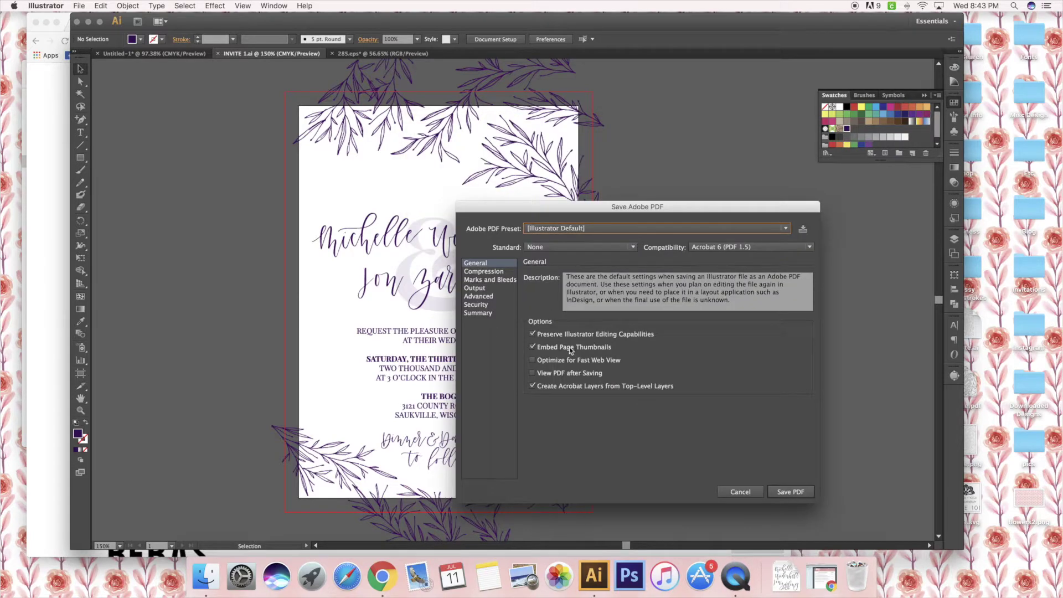
pyautogui.click(534, 345)
pyautogui.click(483, 281)
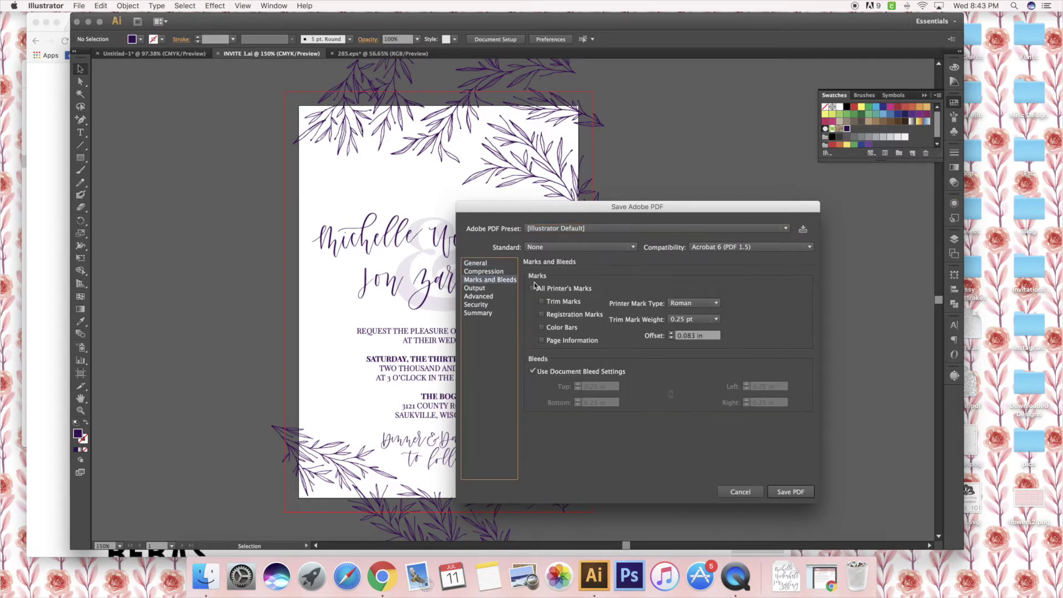
pyautogui.click(557, 301)
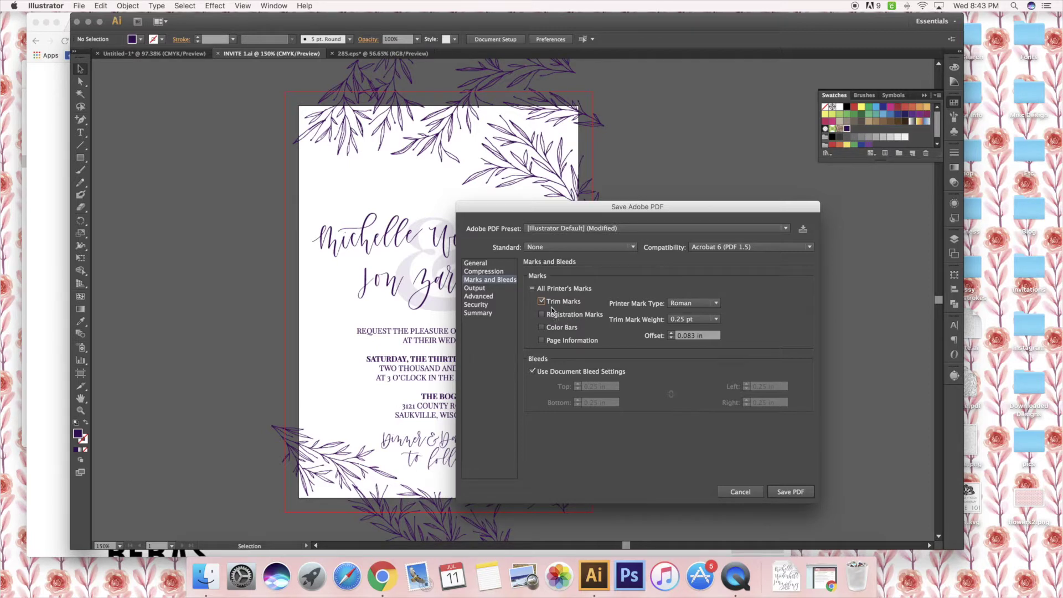
pyautogui.click(791, 492)
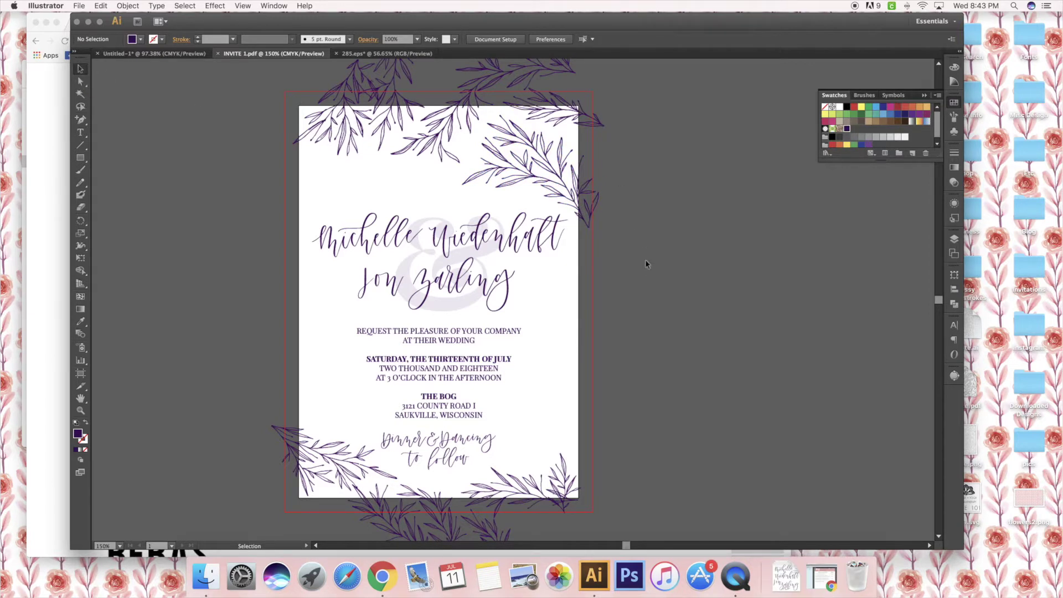
# Convert the body text block to outlines and resave INVITE 1.pdf.
pyautogui.click(433, 336)
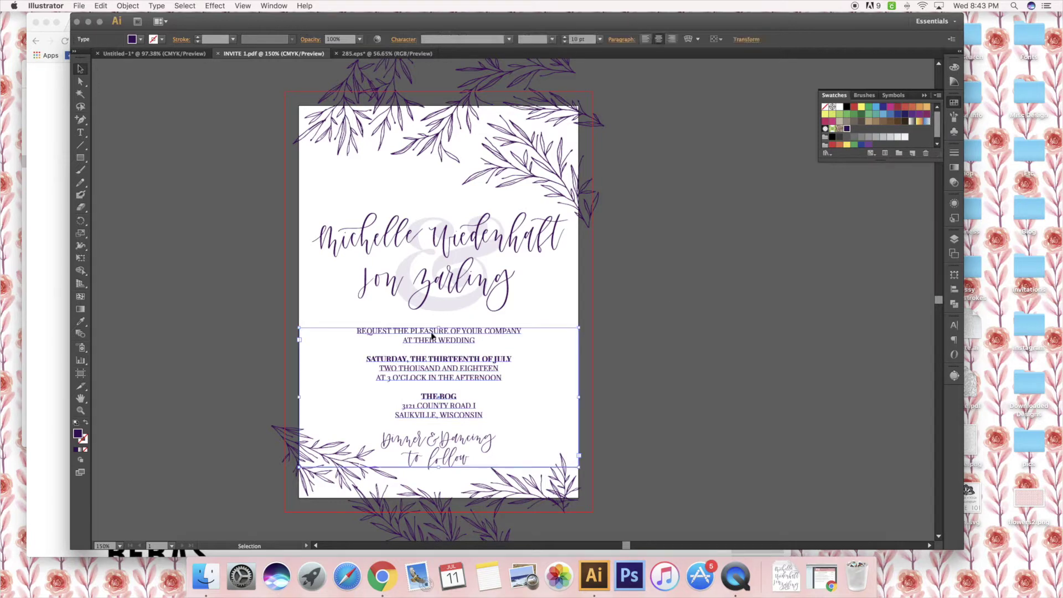
pyautogui.click(663, 268)
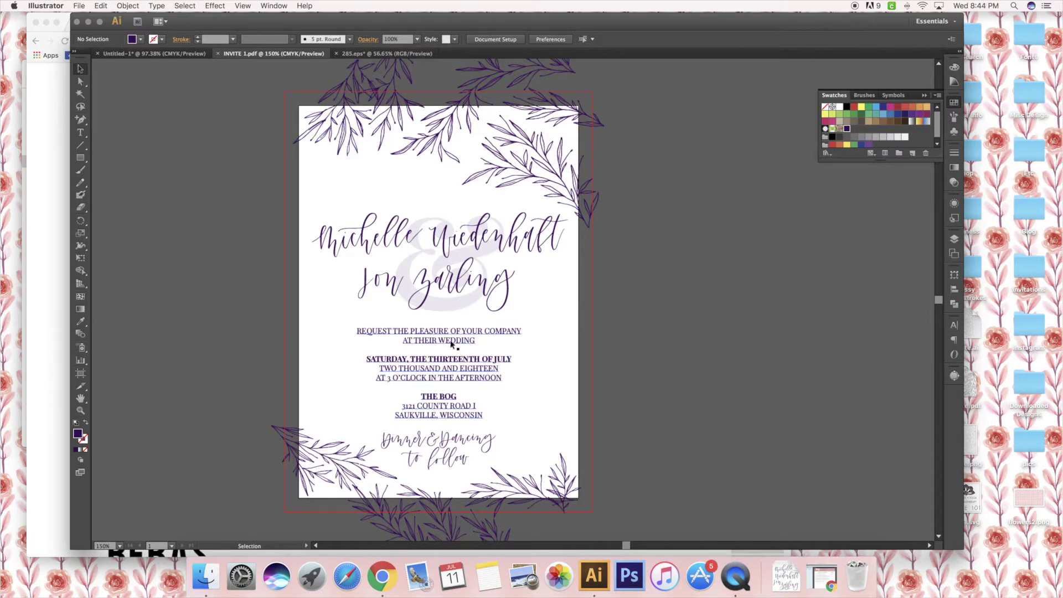
pyautogui.click(481, 331)
pyautogui.click(159, 6)
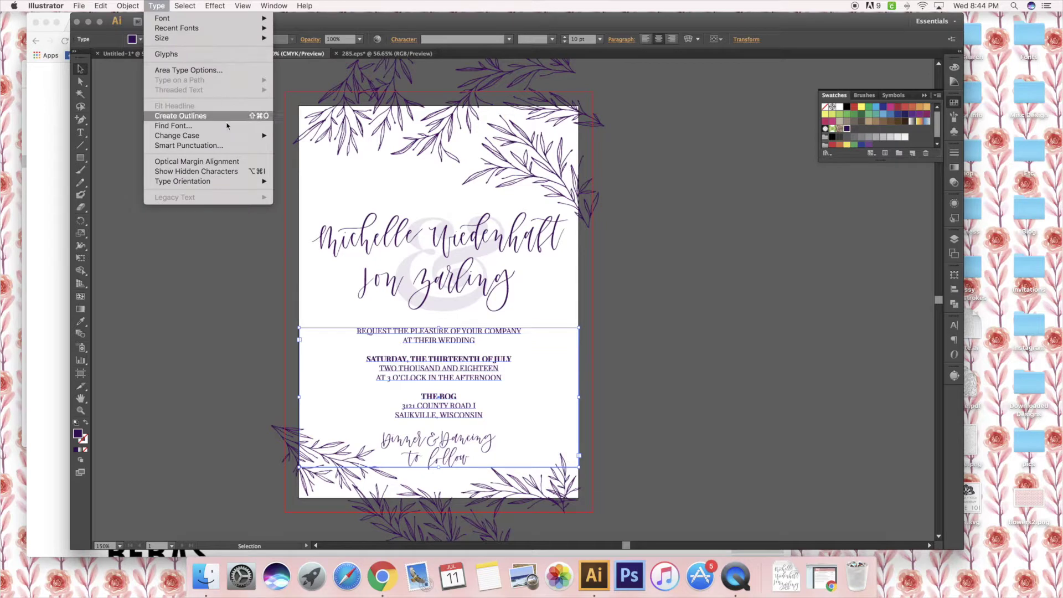
pyautogui.click(181, 116)
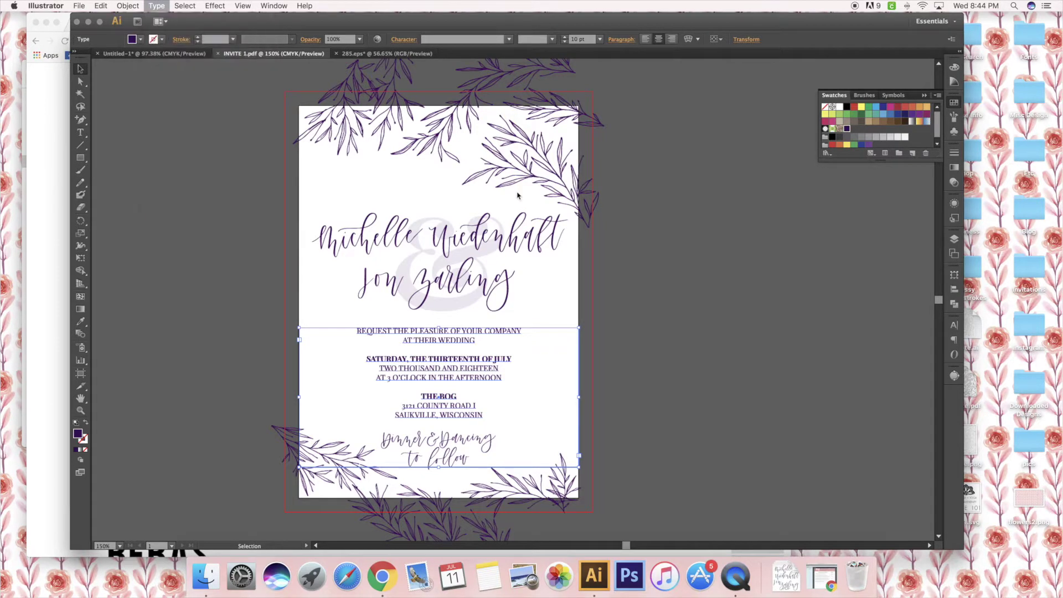
pyautogui.click(613, 327)
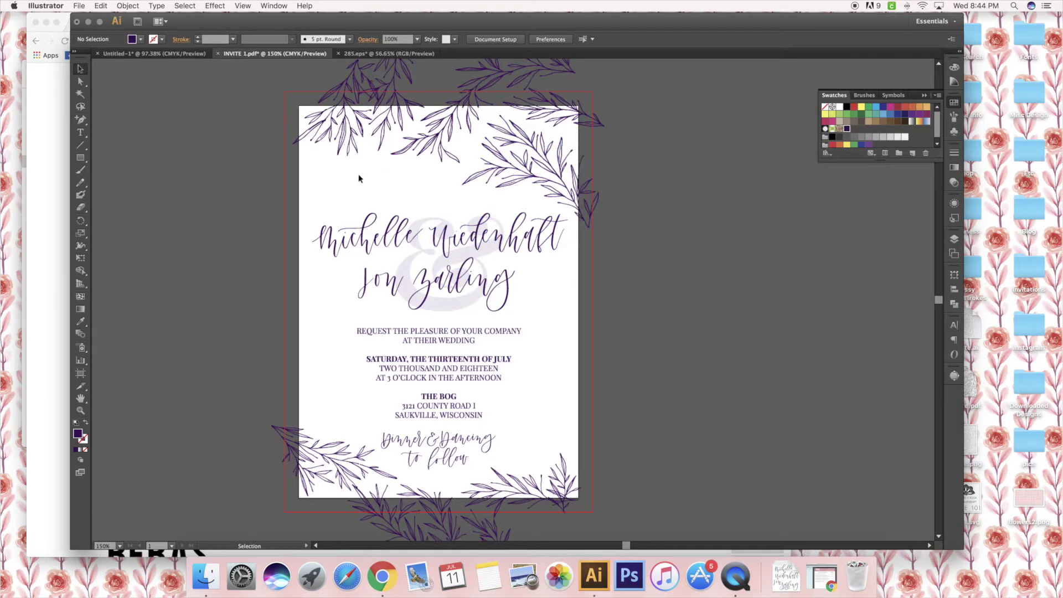
pyautogui.press('a')
pyautogui.press('super+s')
# Open INVITE 1.pdf from the desktop in Acrobat, review it, close it, and return to Illustrator.
pyautogui.click(88, 22)
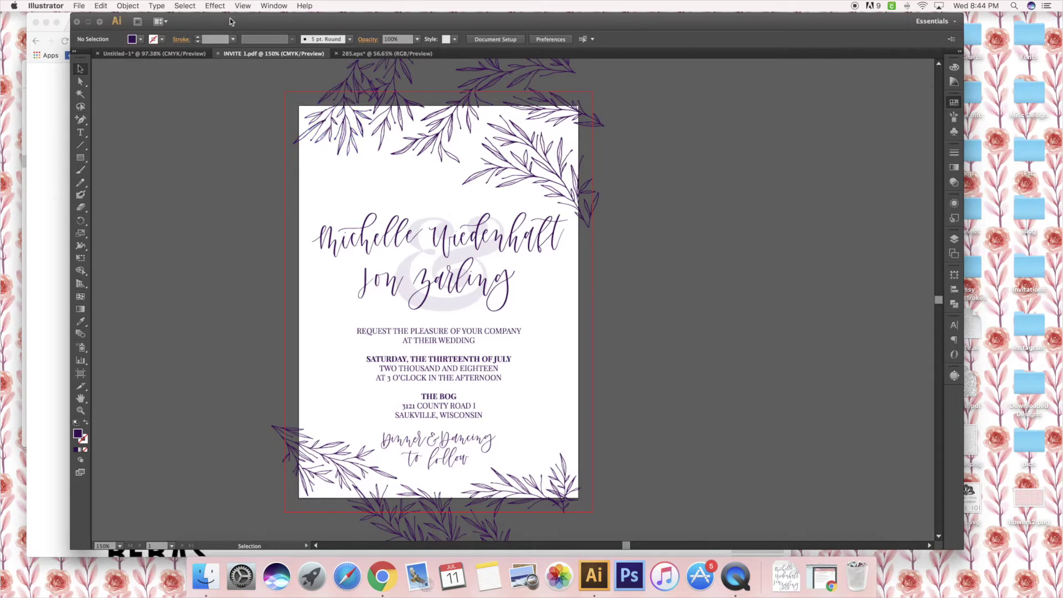
pyautogui.press('F11')
pyautogui.click(594, 259)
pyautogui.doubleClick(594, 259)
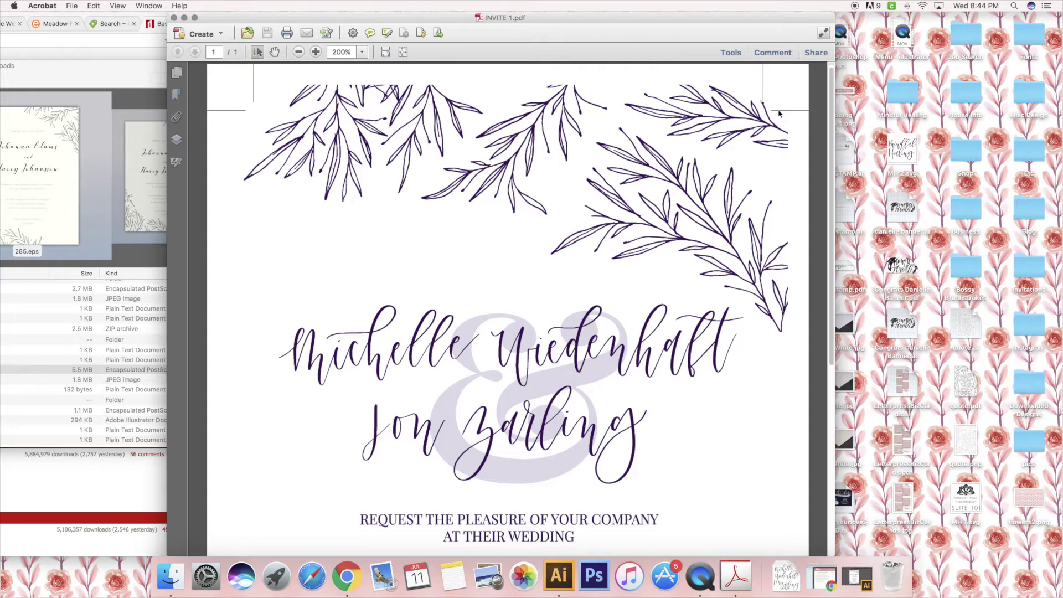
pyautogui.scroll(-10, 308, 303)
pyautogui.scroll(10, 308, 303)
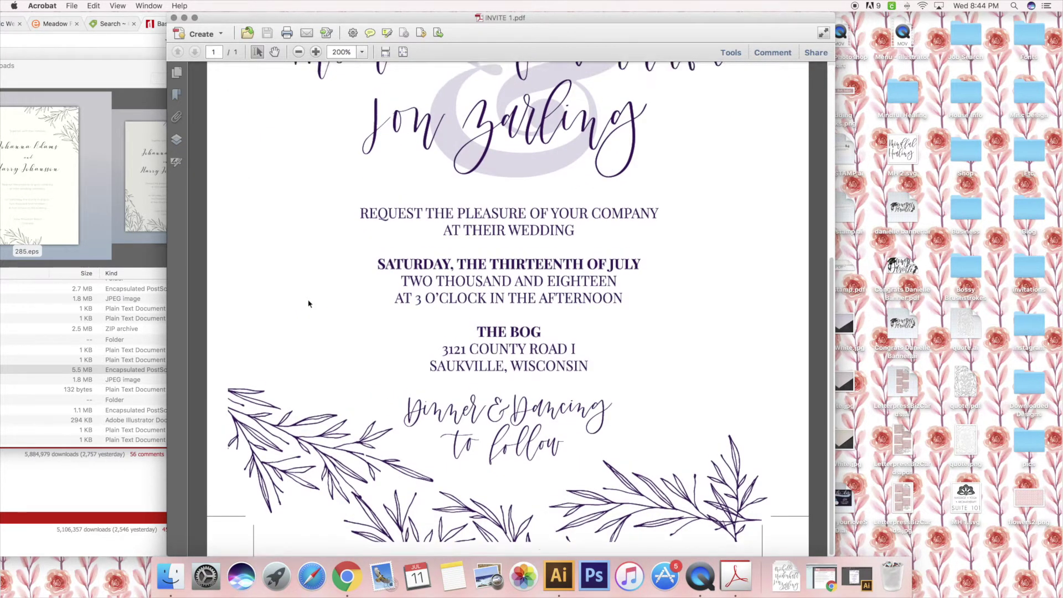
pyautogui.click(175, 18)
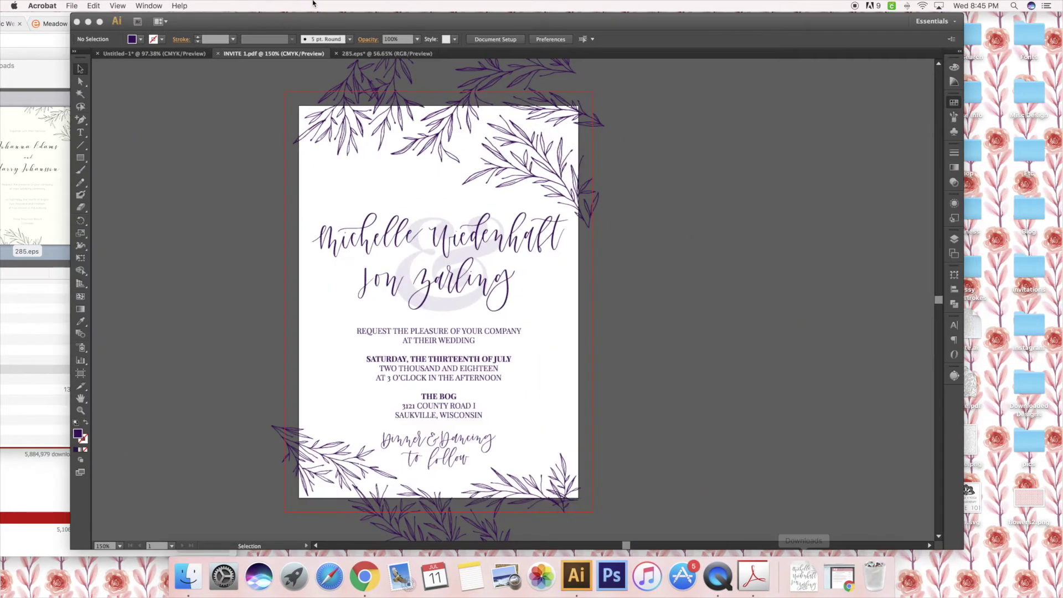
pyautogui.click(196, 122)
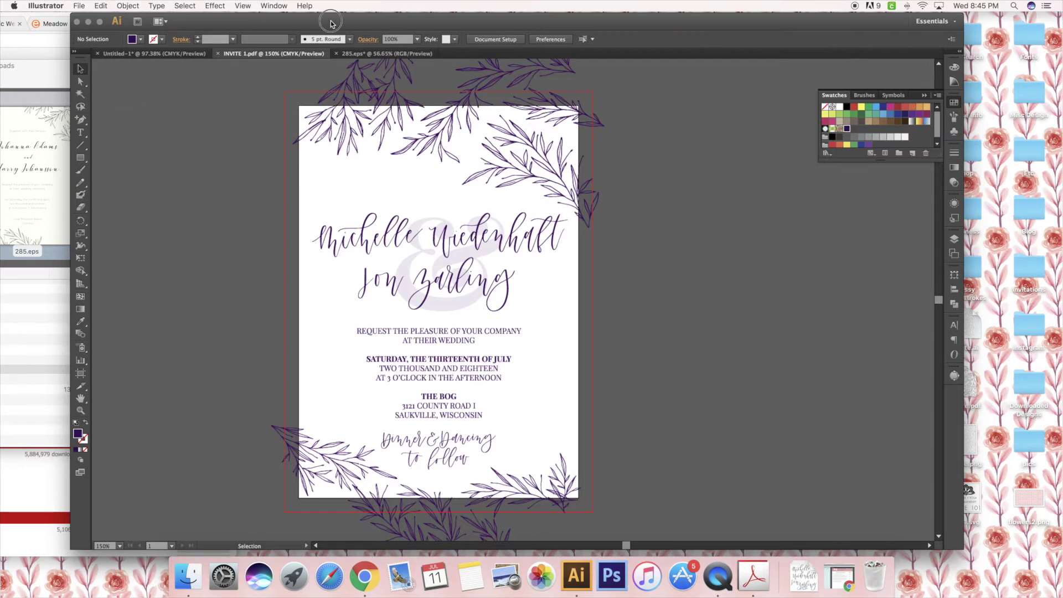
pyautogui.moveTo(306, 22); pyautogui.dragTo(321, 6)
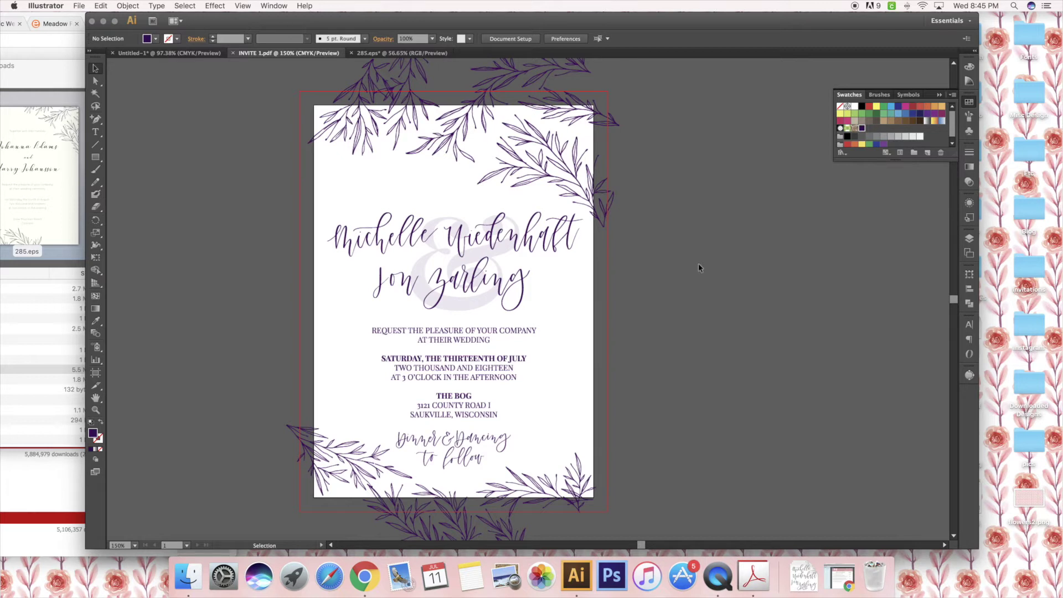
pyautogui.moveTo(332, 21); pyautogui.dragTo(317, 21)
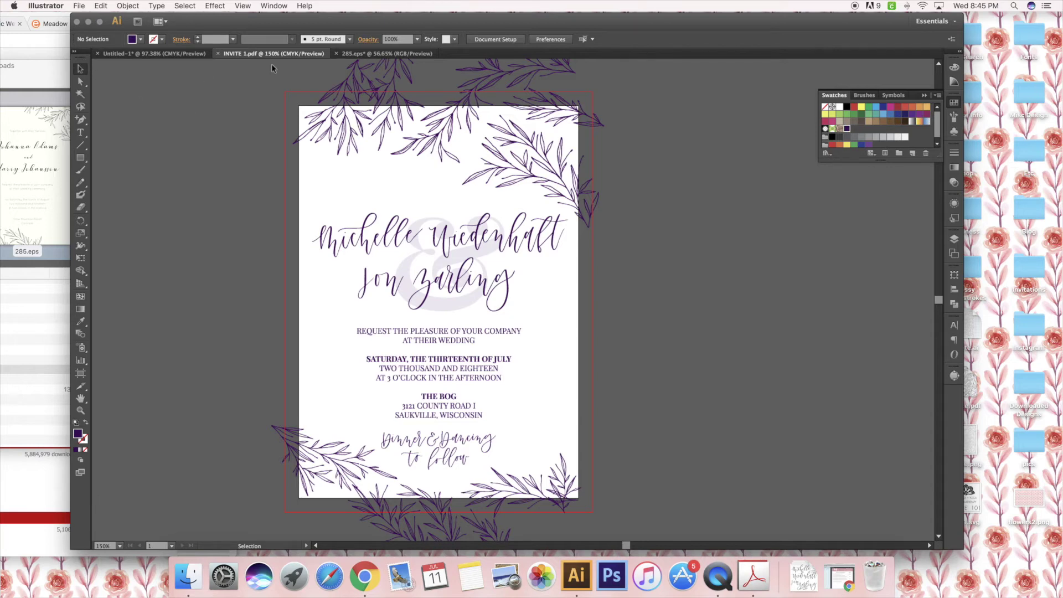
pyautogui.moveTo(251, 21)
pyautogui.mouseDown()
pyautogui.moveTo(337, 8)
pyautogui.moveTo(267, 8)
pyautogui.mouseUp()
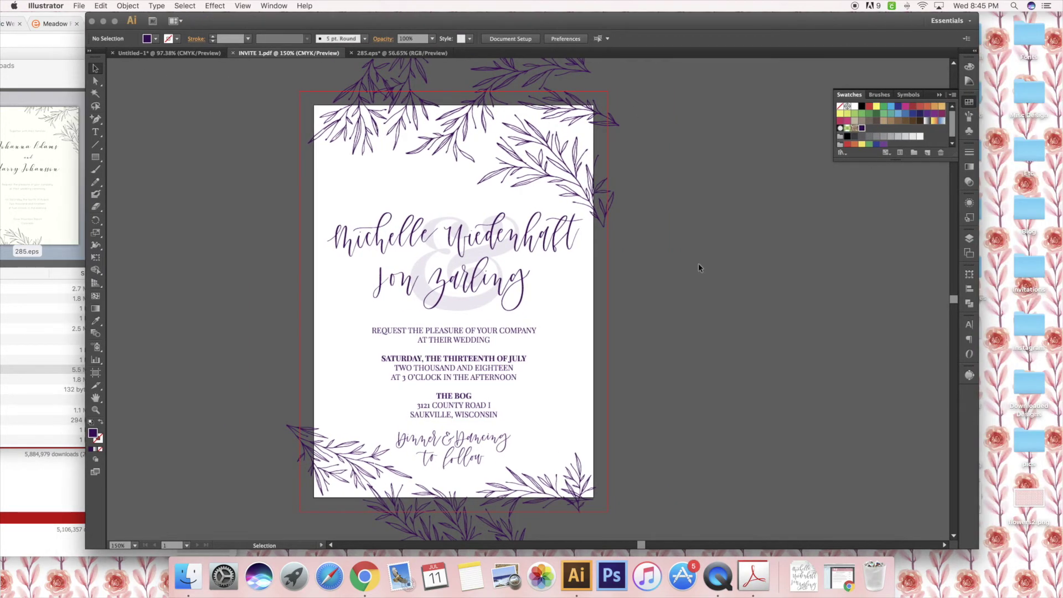